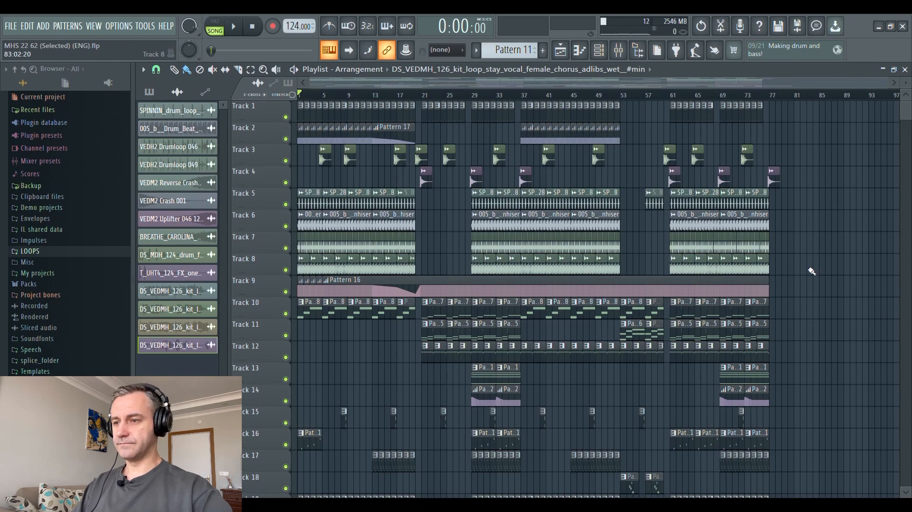
Step: Play the whole song from the start while looking over all the arrangement's tracks, and stop at the end
{"action": "key", "text": "space"}
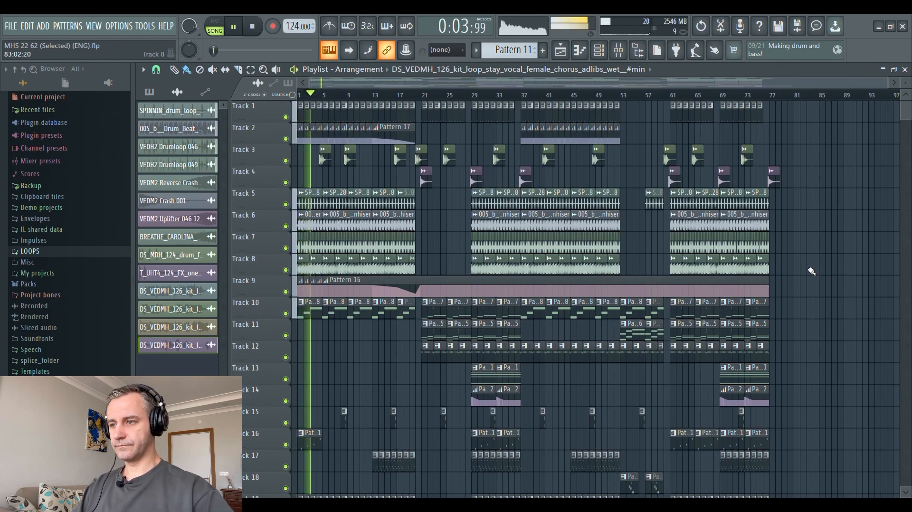
{"action": "scroll", "coordinate": [812, 271], "scroll_direction": "down", "scroll_amount": 3}
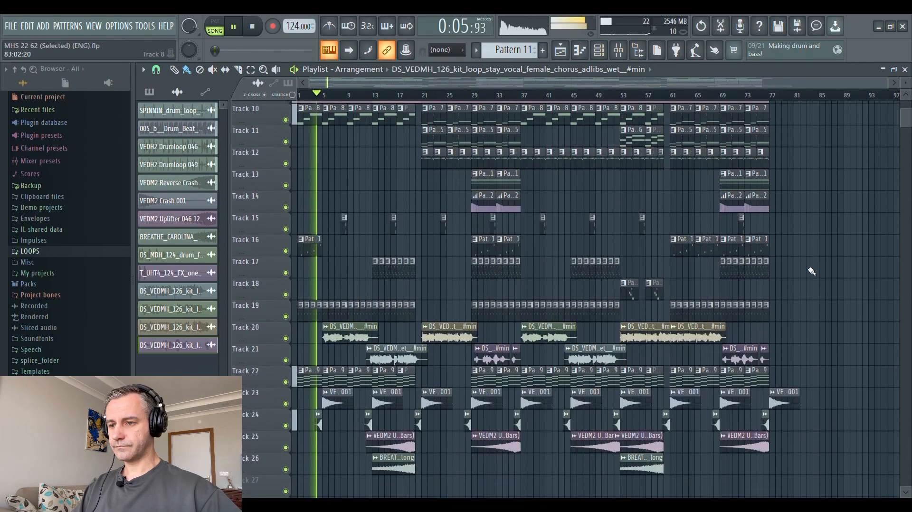
{"action": "scroll", "coordinate": [812, 271], "scroll_direction": "down", "scroll_amount": 1}
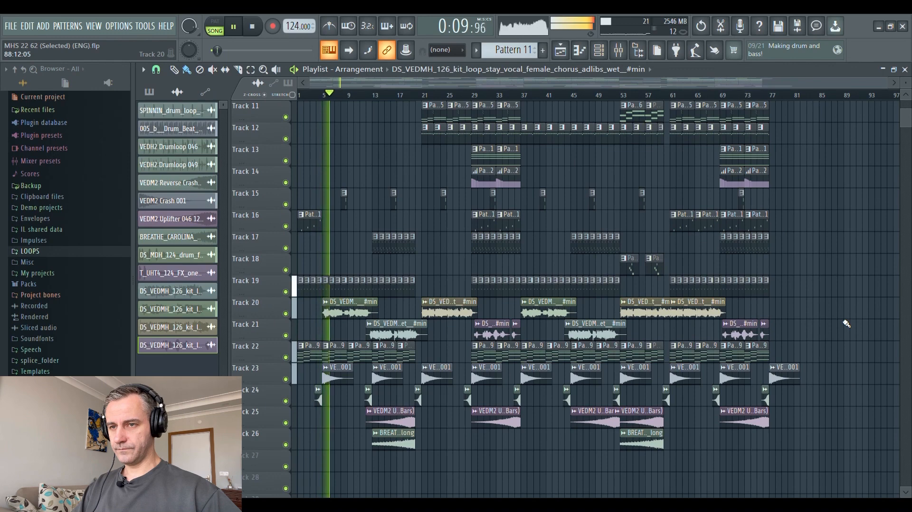
{"action": "scroll", "coordinate": [846, 324], "scroll_direction": "up", "scroll_amount": 1}
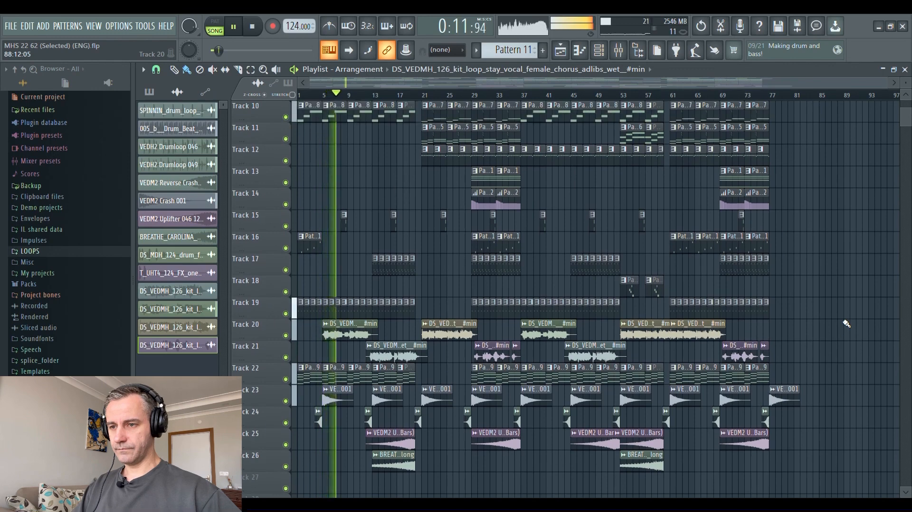
{"action": "scroll", "coordinate": [847, 323], "scroll_direction": "up", "scroll_amount": 9}
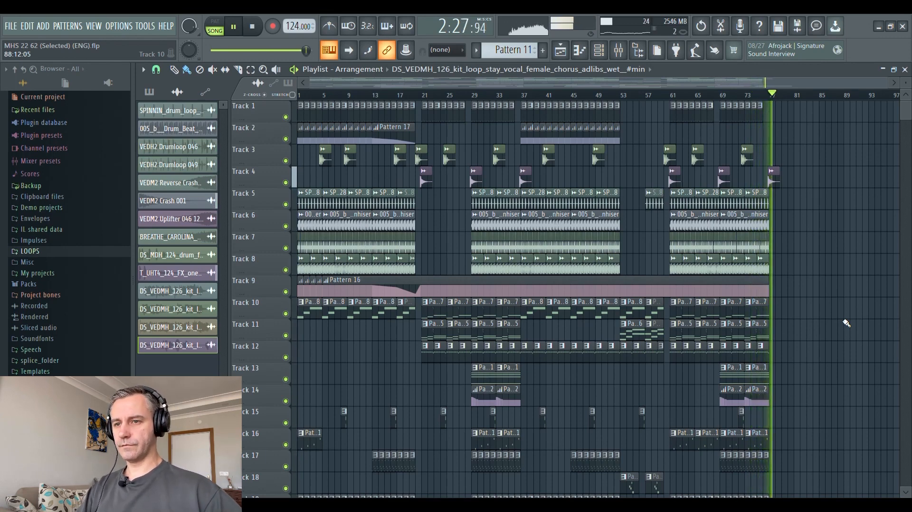
{"action": "key", "text": "space"}
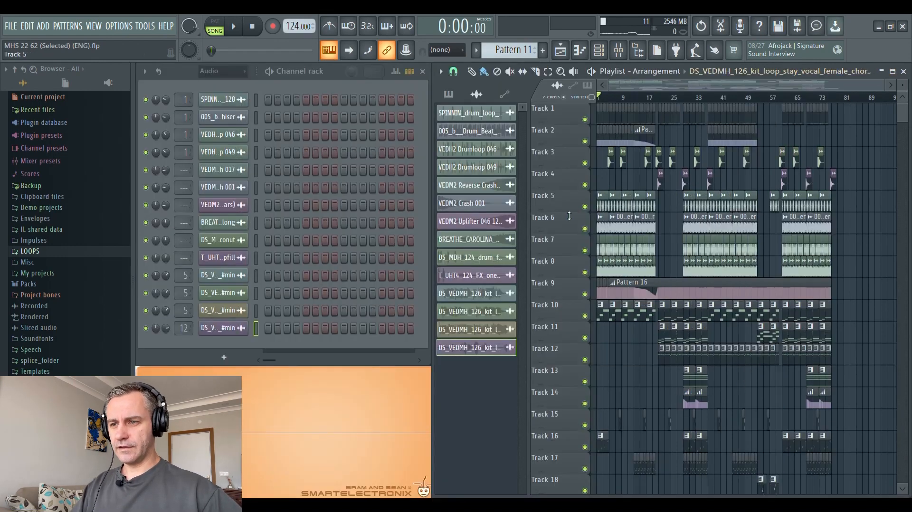
{"action": "scroll", "coordinate": [558, 203], "scroll_direction": "up", "scroll_amount": 5}
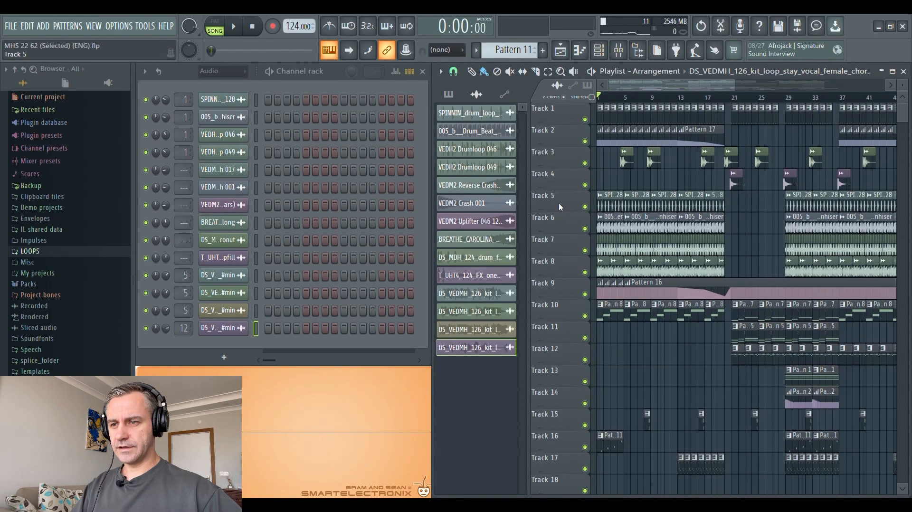
{"action": "scroll", "coordinate": [611, 206], "scroll_direction": "down", "scroll_amount": 3}
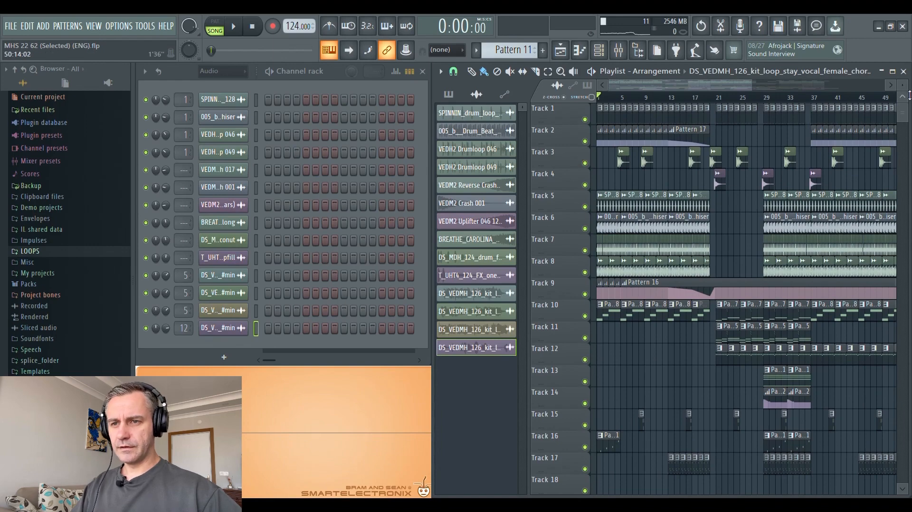
{"action": "scroll", "coordinate": [836, 205], "scroll_direction": "down", "scroll_amount": 3}
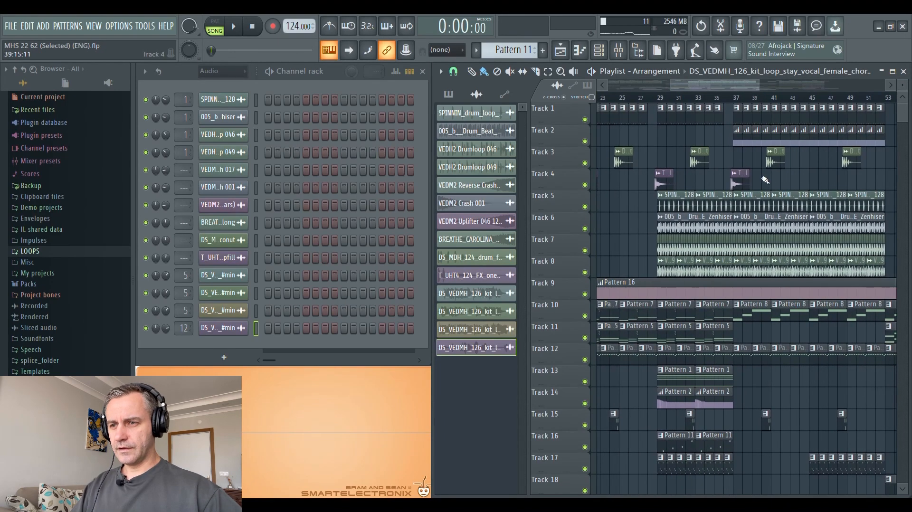
{"action": "scroll", "coordinate": [694, 166], "scroll_direction": "down", "scroll_amount": 2}
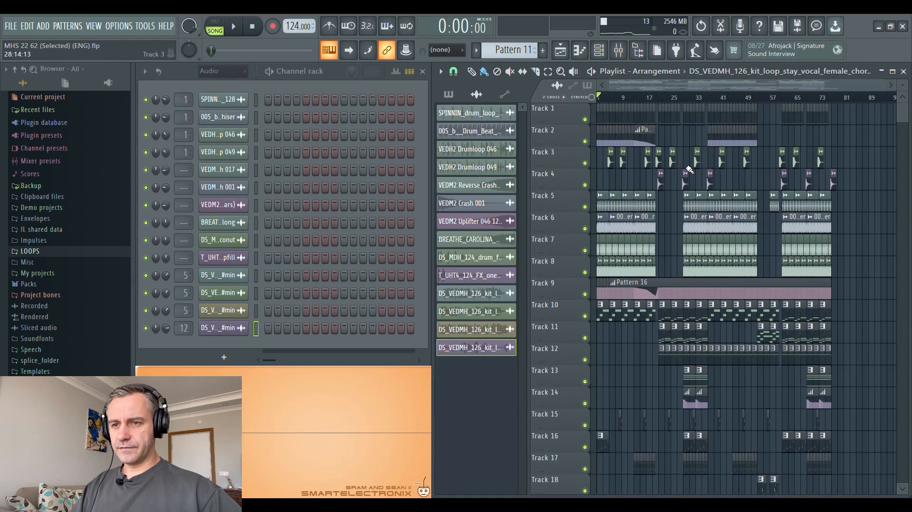
{"action": "left_click", "coordinate": [903, 72]}
{"action": "key", "text": "F5"}
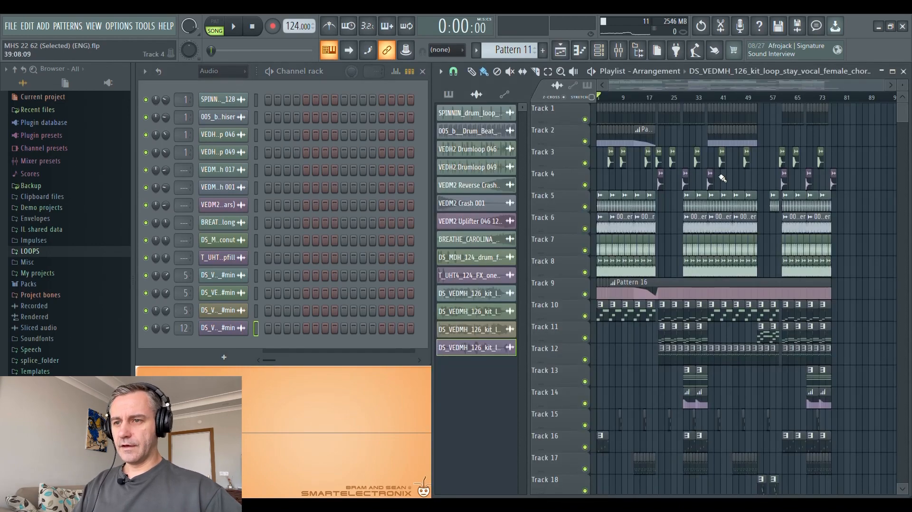
{"action": "left_click", "coordinate": [893, 72]}
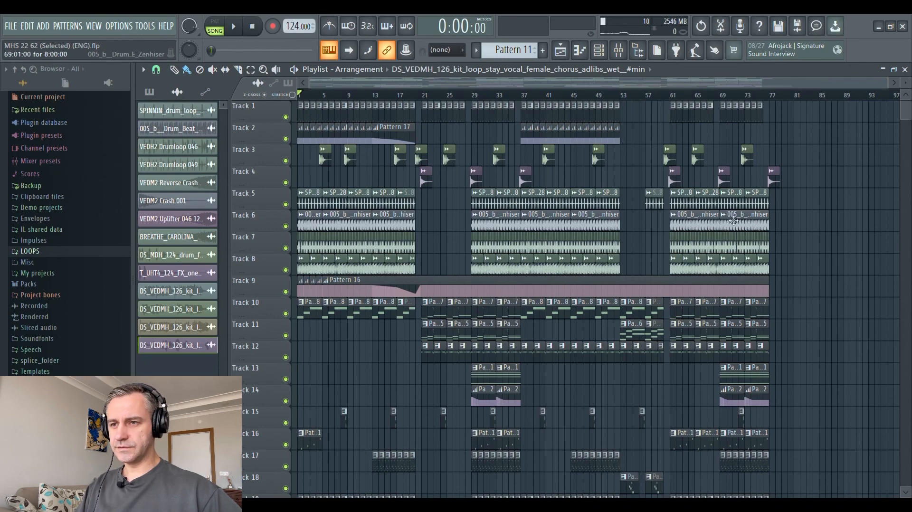
{"action": "double_click", "coordinate": [732, 72]}
Step: Select the kick pattern Pattern 4 from Track 1 in the playlist and play it in pattern mode
{"action": "scroll", "coordinate": [674, 145], "scroll_direction": "up", "scroll_amount": 5}
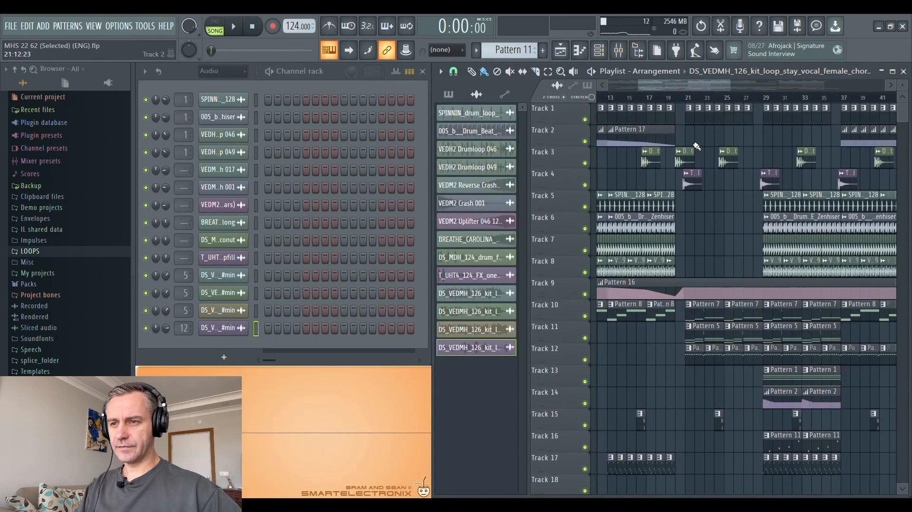
{"action": "left_click", "coordinate": [693, 123]}
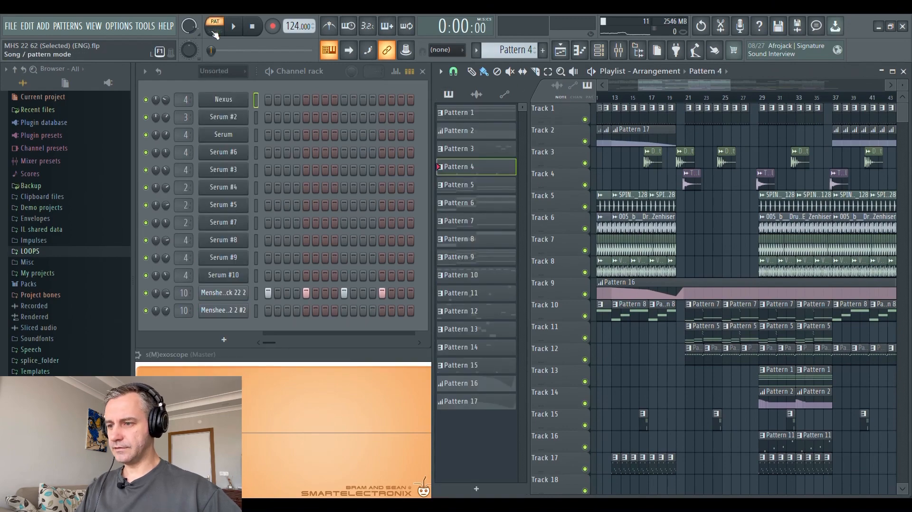
{"action": "key", "text": "space"}
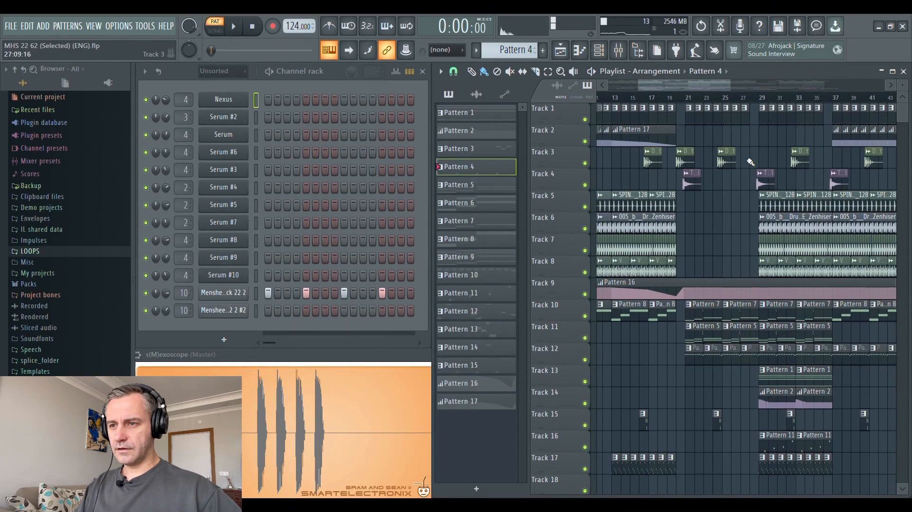
Step: Select the intro kick pattern Pattern 15 from the start of Track 1 and play it briefly in pattern mode
{"action": "scroll", "coordinate": [750, 162], "scroll_direction": "down", "scroll_amount": 4}
{"action": "scroll", "coordinate": [619, 122], "scroll_direction": "up", "scroll_amount": 1}
{"action": "double_click", "coordinate": [620, 122]}
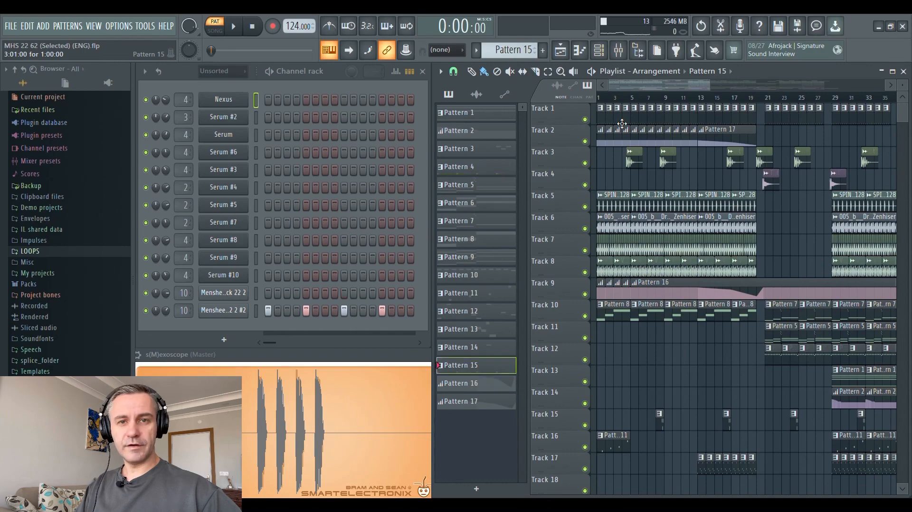
{"action": "scroll", "coordinate": [683, 167], "scroll_direction": "down", "scroll_amount": 3}
{"action": "key", "text": "space"}
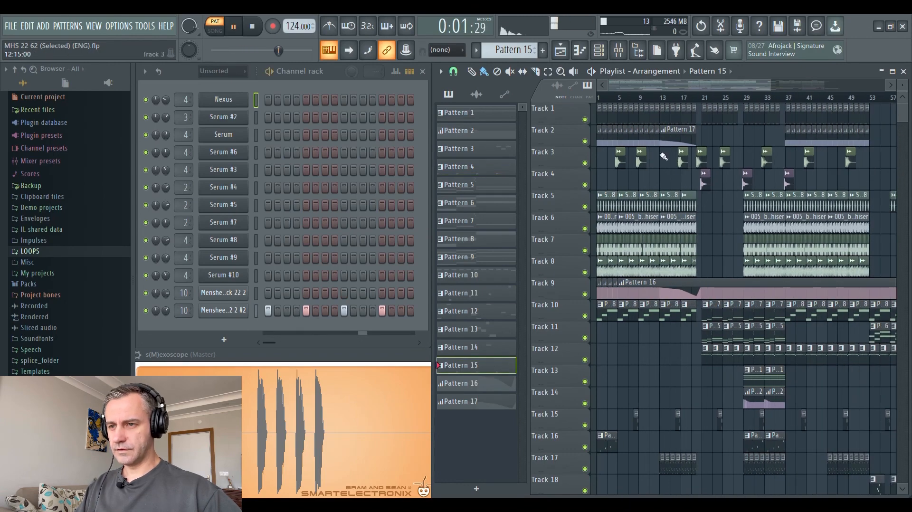
{"action": "key", "text": "space"}
Step: Reselect Pattern 4 on Track 1 and review the Fruity Compressor settings on its kick's mixer channel, Insert 10
{"action": "scroll", "coordinate": [729, 122], "scroll_direction": "up", "scroll_amount": 1}
{"action": "left_click", "coordinate": [729, 122]}
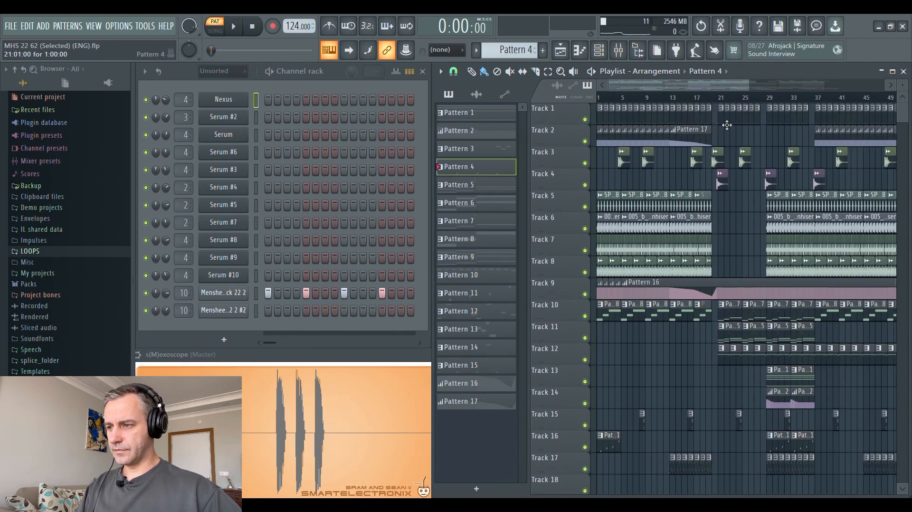
{"action": "left_click", "coordinate": [622, 51]}
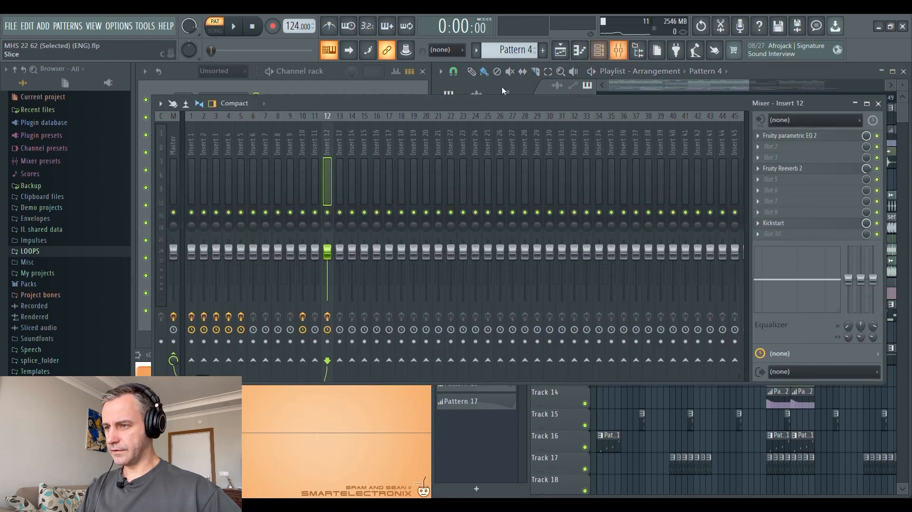
{"action": "left_click", "coordinate": [304, 142]}
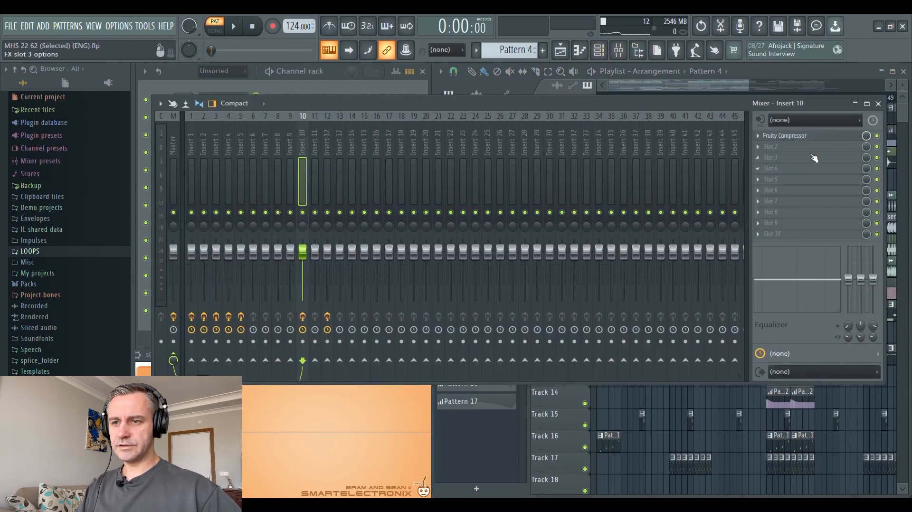
{"action": "left_click", "coordinate": [844, 134]}
{"action": "left_click", "coordinate": [879, 104]}
{"action": "left_click_drag", "start_coordinate": [323, 192], "coordinate": [441, 229]}
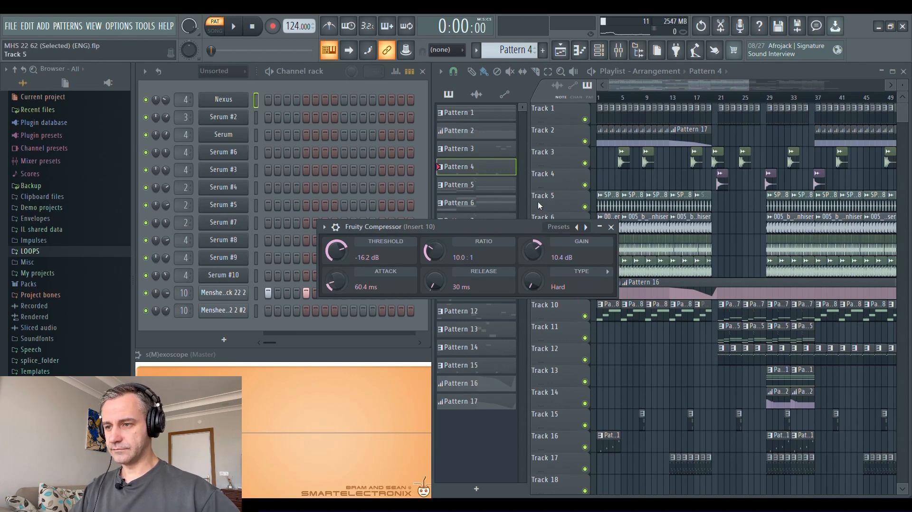
{"action": "left_click", "coordinate": [610, 227]}
Step: Play Pattern 4 with the s(M)exoscope in view, and reopen the Fruity Compressor on mixer Insert 10
{"action": "left_click", "coordinate": [326, 359]}
{"action": "key", "text": "space"}
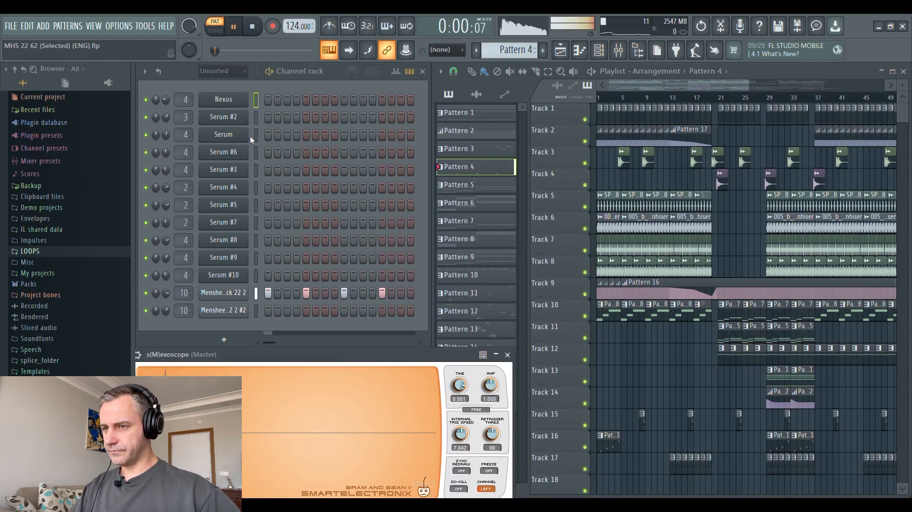
{"action": "left_click", "coordinate": [618, 50]}
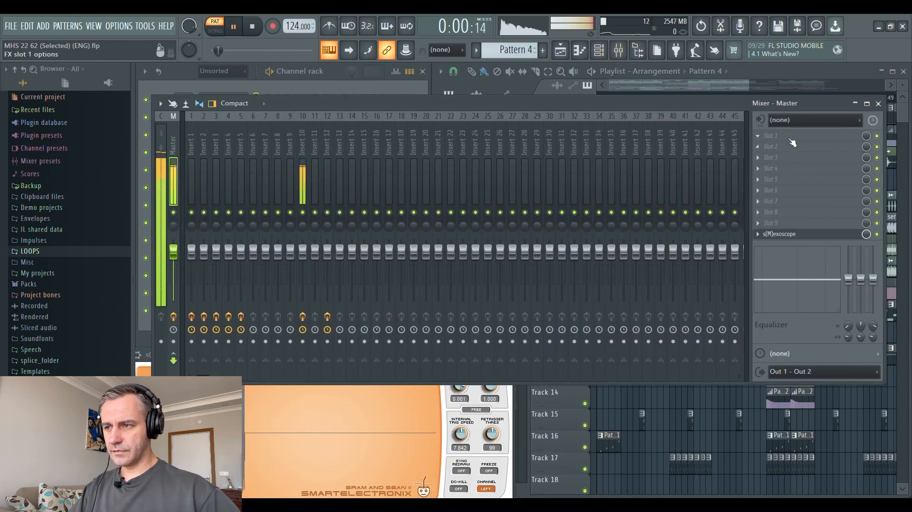
{"action": "left_click", "coordinate": [305, 140]}
{"action": "key", "text": "space"}
{"action": "left_click", "coordinate": [839, 137]}
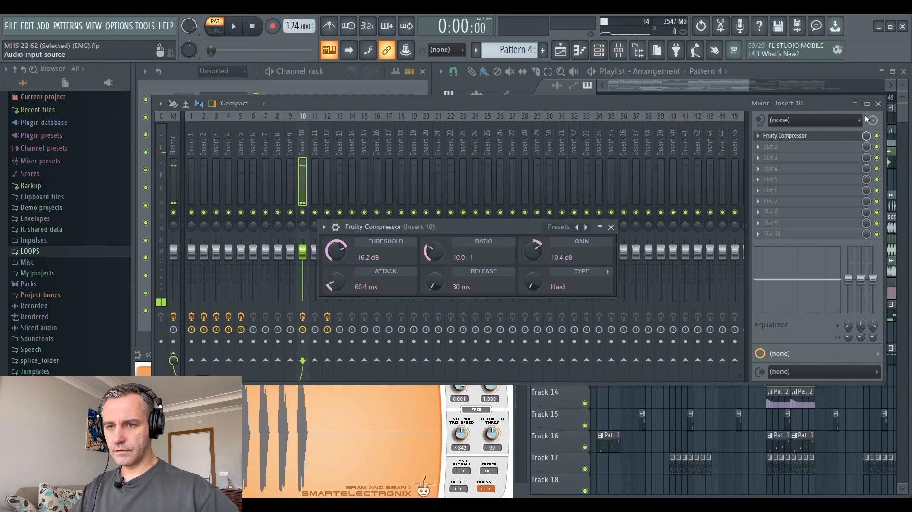
{"action": "left_click", "coordinate": [878, 104]}
Step: Show the Fruity Compressor's wrapper controls and compare the playing Pattern 4 kick with the compressor bypassed and enabled
{"action": "left_click", "coordinate": [336, 227]}
{"action": "key", "text": "space"}
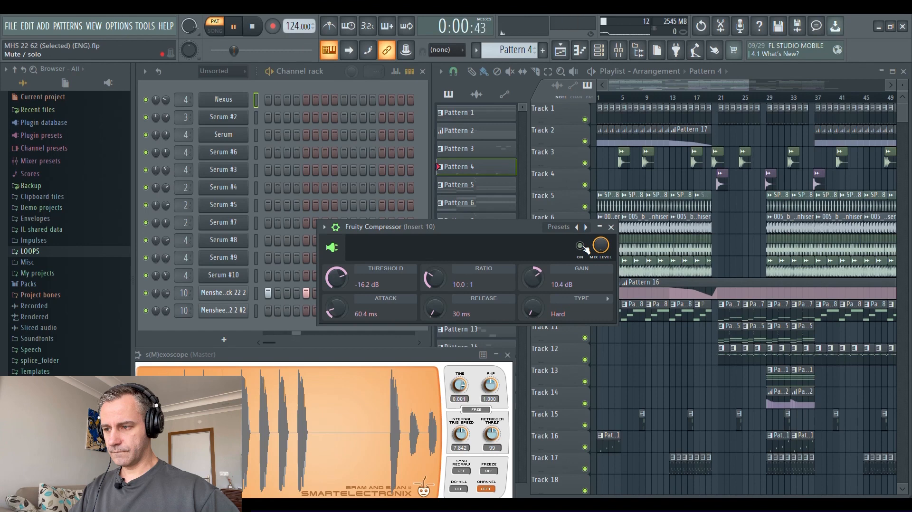
{"action": "left_click", "coordinate": [581, 246]}
{"action": "key", "text": "space"}
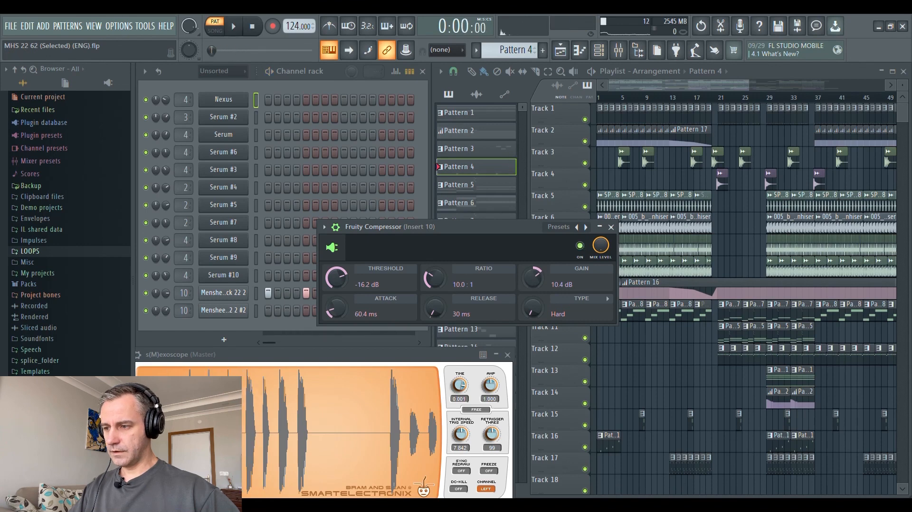
{"action": "left_click", "coordinate": [612, 227]}
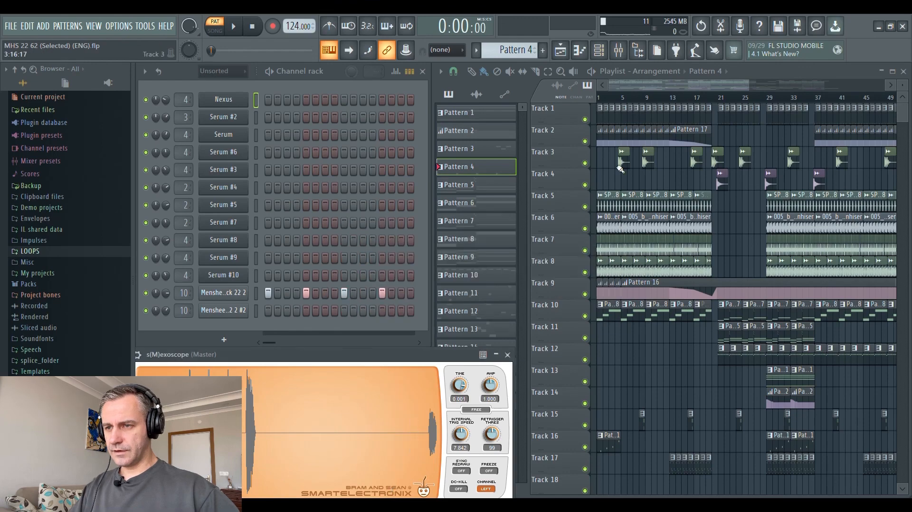
Step: Select Pattern 15 on Track 1 and open the volume envelope and filter settings of its Menshee Kick 22 2 #2 channel
{"action": "left_click", "coordinate": [625, 119]}
{"action": "scroll", "coordinate": [540, 152], "scroll_direction": "up", "scroll_amount": 1}
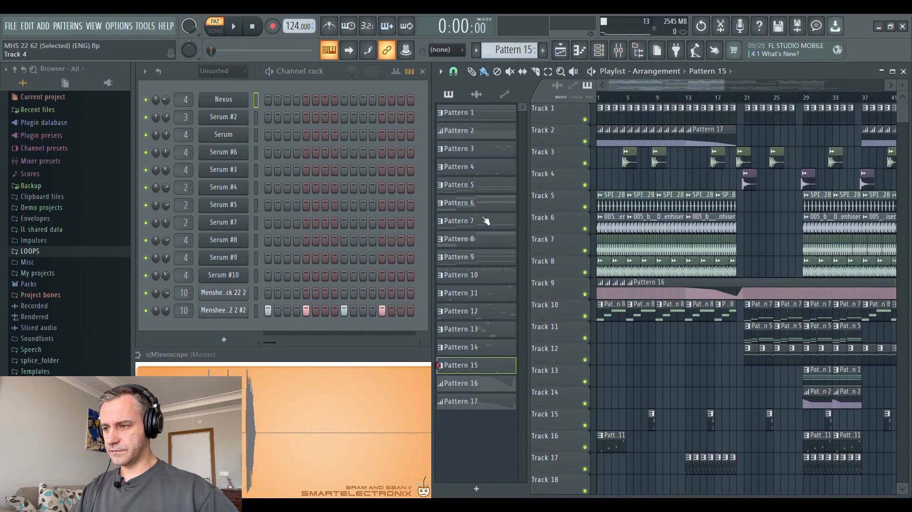
{"action": "left_click", "coordinate": [223, 311]}
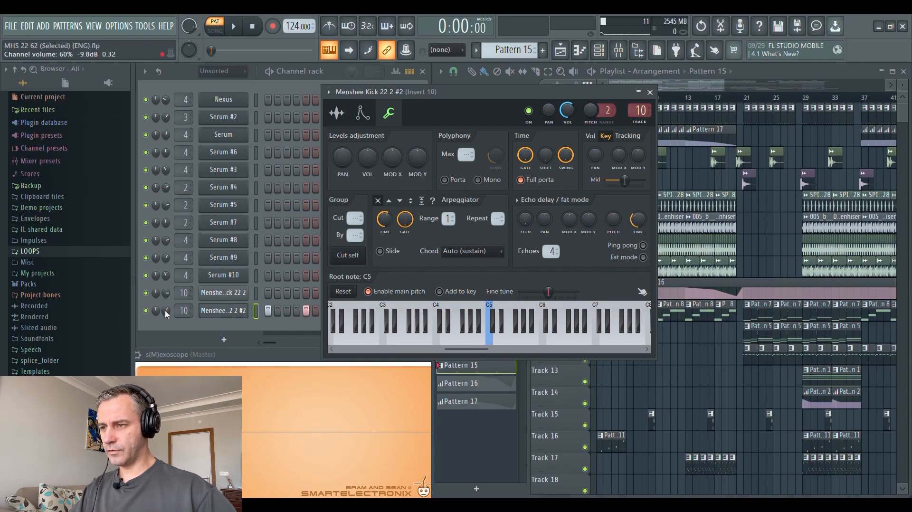
{"action": "left_click", "coordinate": [362, 113]}
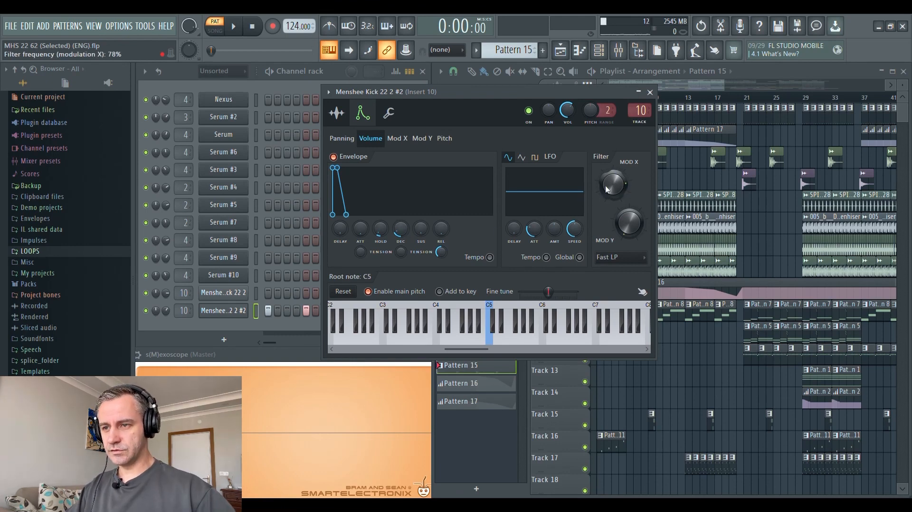
Step: Play Pattern 15 while adjusting the Menshee Kick 22 2 #2 filter's Mod X to 82% and toggling its volume envelope off and on
{"action": "key", "text": "space"}
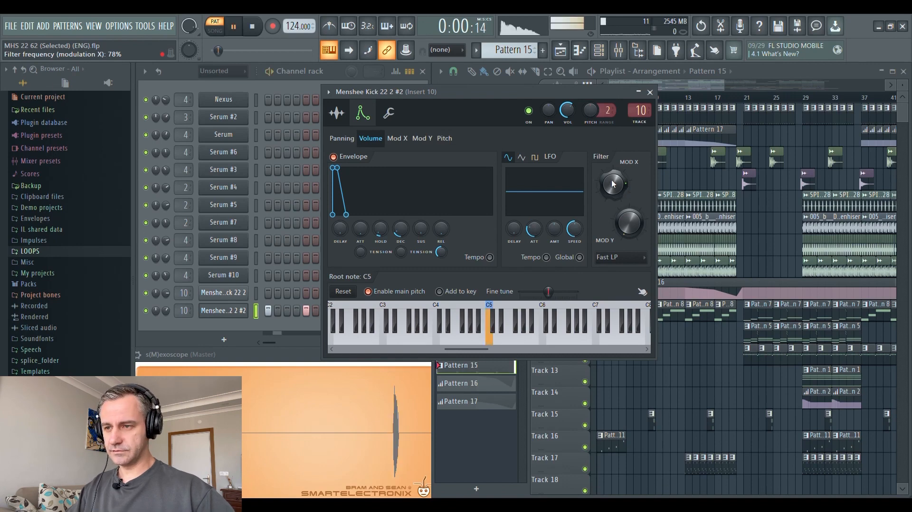
{"action": "left_click_drag", "start_coordinate": [611, 186], "coordinate": [611, 194]}
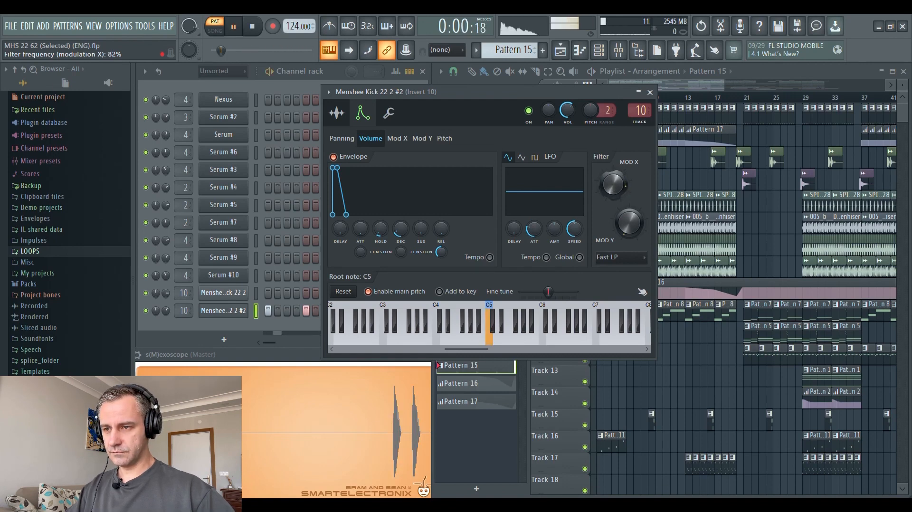
{"action": "left_click", "coordinate": [334, 157]}
{"action": "left_click", "coordinate": [333, 156]}
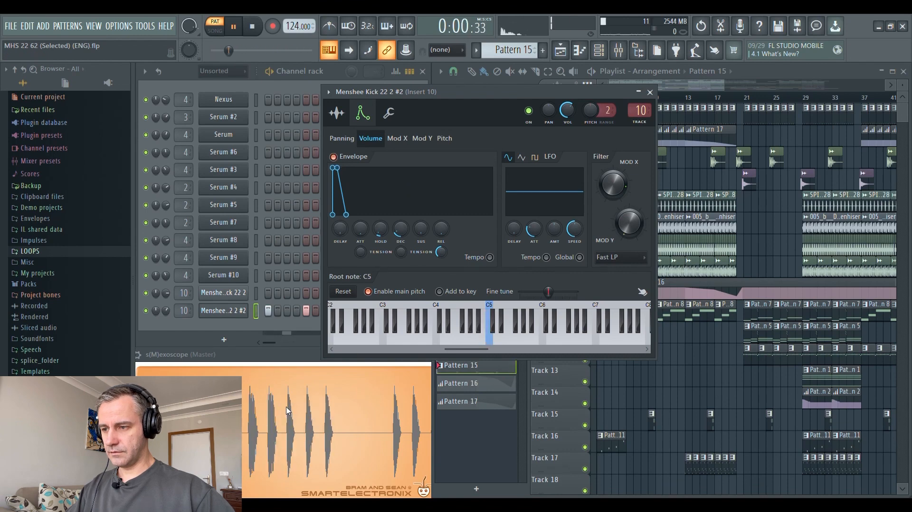
{"action": "left_click", "coordinate": [259, 358]}
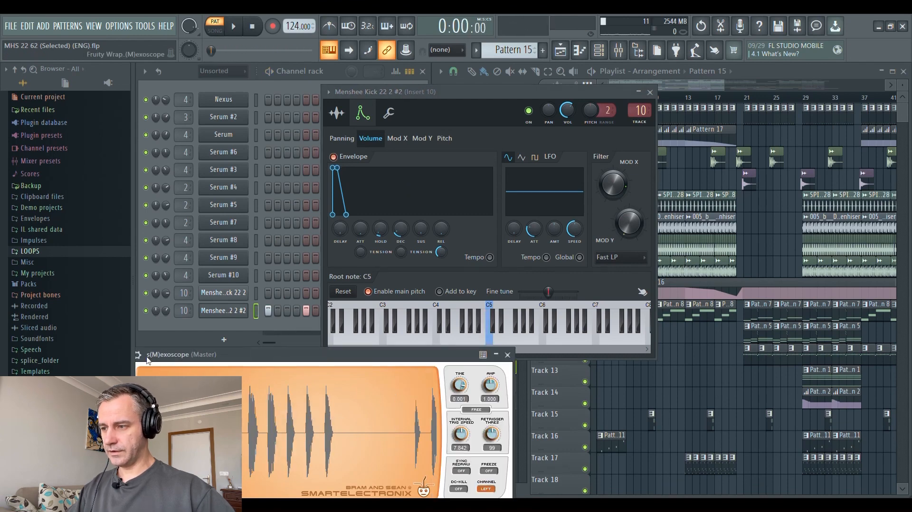
{"action": "left_click", "coordinate": [651, 92]}
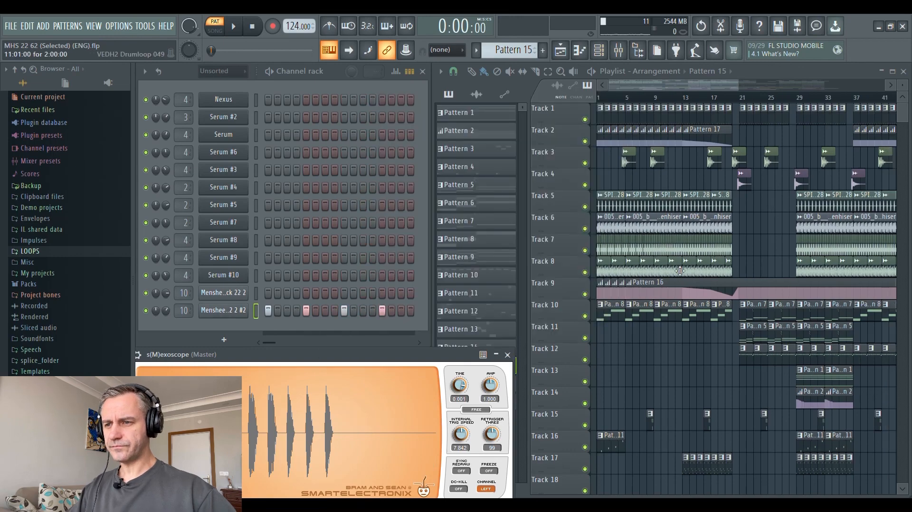
Step: Solo Track 5 in the playlist and unmute Tracks 6, 7, 8 and 9 alongside it
{"action": "scroll", "coordinate": [579, 198], "scroll_direction": "down", "scroll_amount": 2}
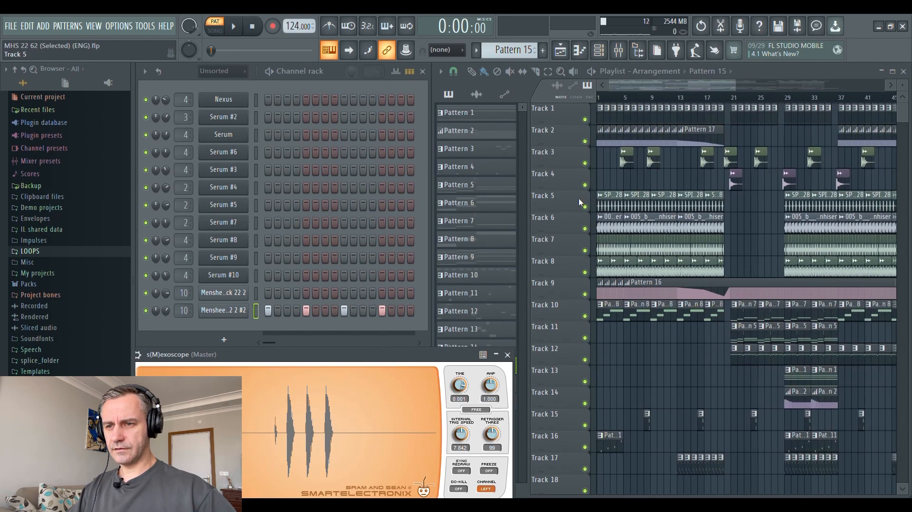
{"action": "left_click", "coordinate": [585, 207], "text": "ctrl"}
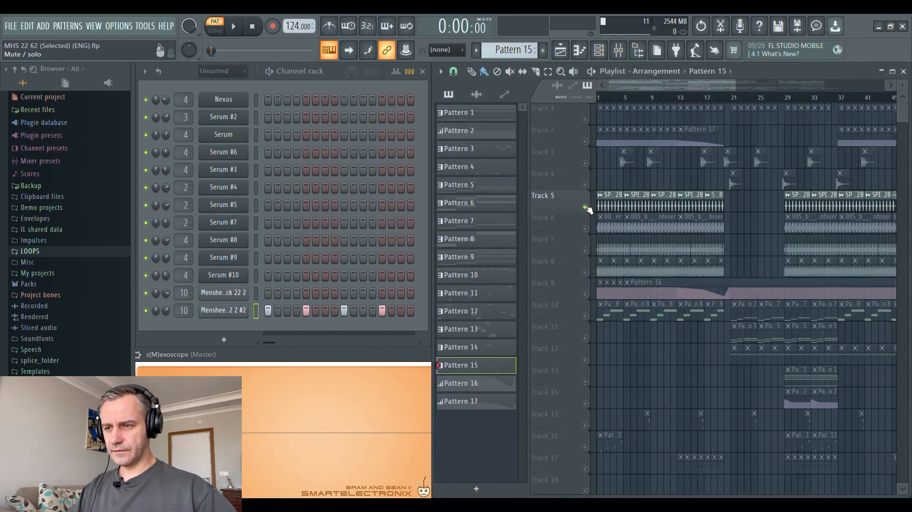
{"action": "left_click", "coordinate": [584, 229]}
{"action": "left_click", "coordinate": [584, 250]}
{"action": "left_click", "coordinate": [585, 272]}
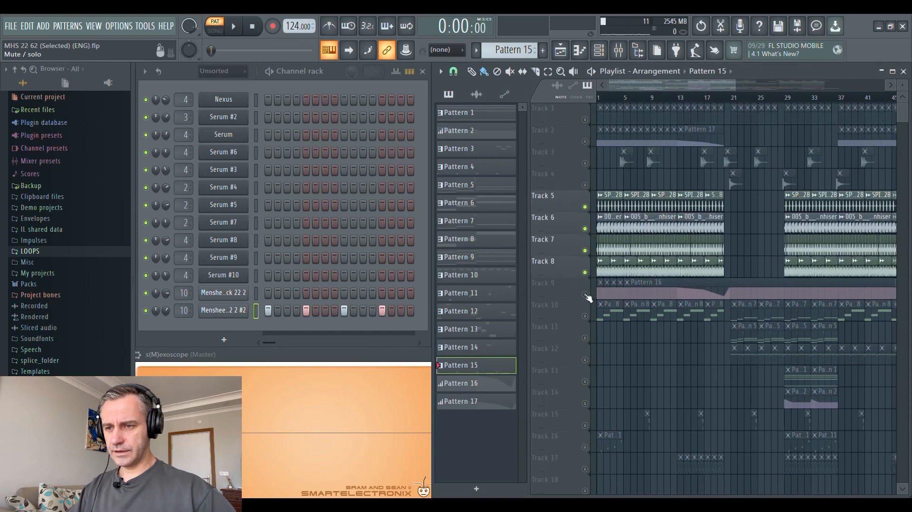
{"action": "left_click", "coordinate": [585, 294]}
{"action": "scroll", "coordinate": [605, 112], "scroll_direction": "up", "scroll_amount": 1}
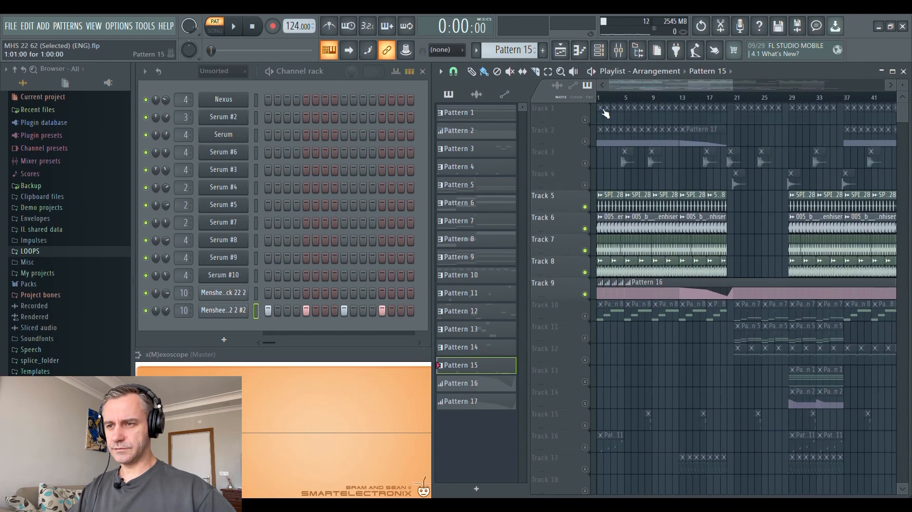
Step: Play the isolated drum loops on Tracks 5 to 8 in song mode from bar 1 and stop playback
{"action": "left_click_drag", "start_coordinate": [603, 99], "coordinate": [598, 99]}
{"action": "scroll", "coordinate": [565, 247], "scroll_direction": "up", "scroll_amount": 2}
{"action": "key", "text": "space"}
{"action": "scroll", "coordinate": [581, 261], "scroll_direction": "down", "scroll_amount": 2}
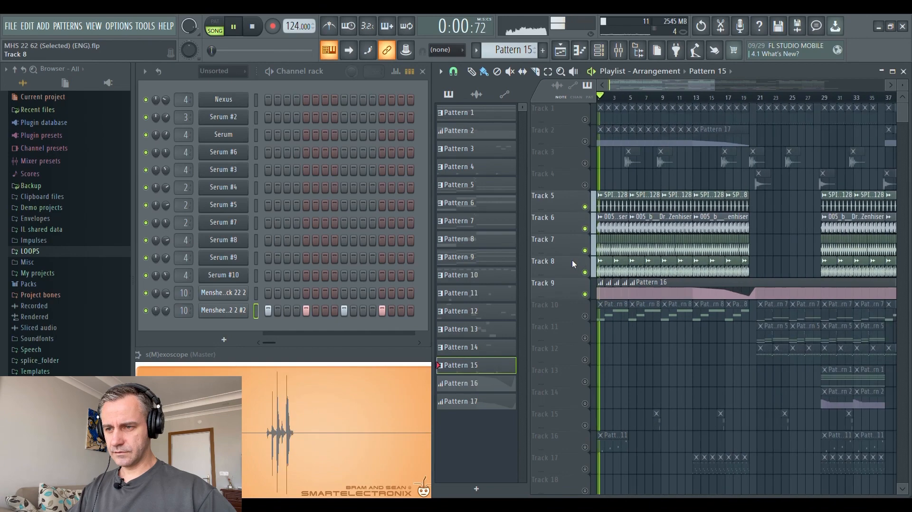
{"action": "scroll", "coordinate": [568, 258], "scroll_direction": "up", "scroll_amount": 3}
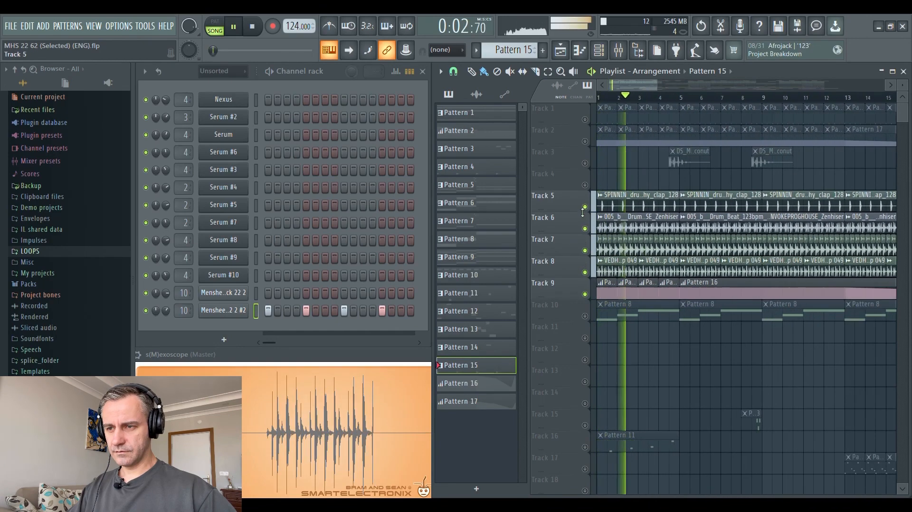
{"action": "scroll", "coordinate": [582, 213], "scroll_direction": "down", "scroll_amount": 3}
{"action": "key", "text": "space"}
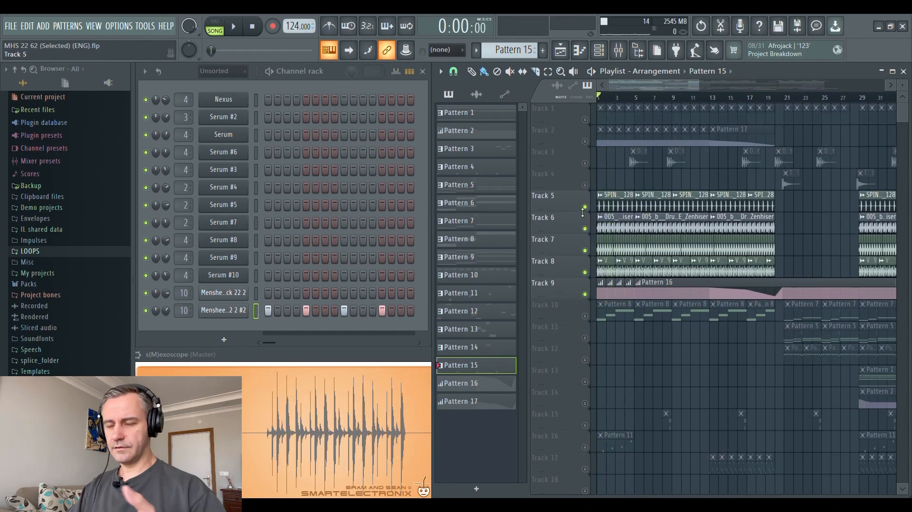
Step: Solo Track 5 and play its SPINNIN_drum_loop_techy_clap_128 loop from the start
{"action": "scroll", "coordinate": [561, 219], "scroll_direction": "up", "scroll_amount": 3}
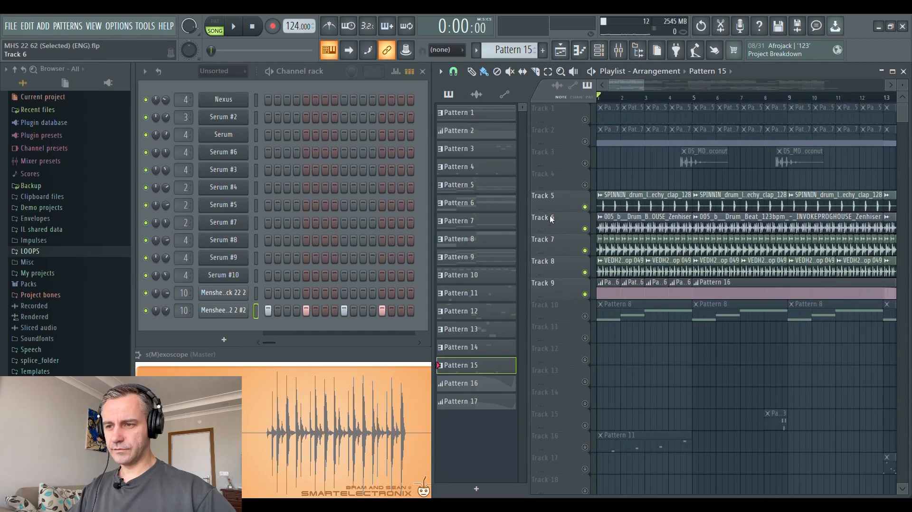
{"action": "scroll", "coordinate": [588, 210], "scroll_direction": "down", "scroll_amount": 2}
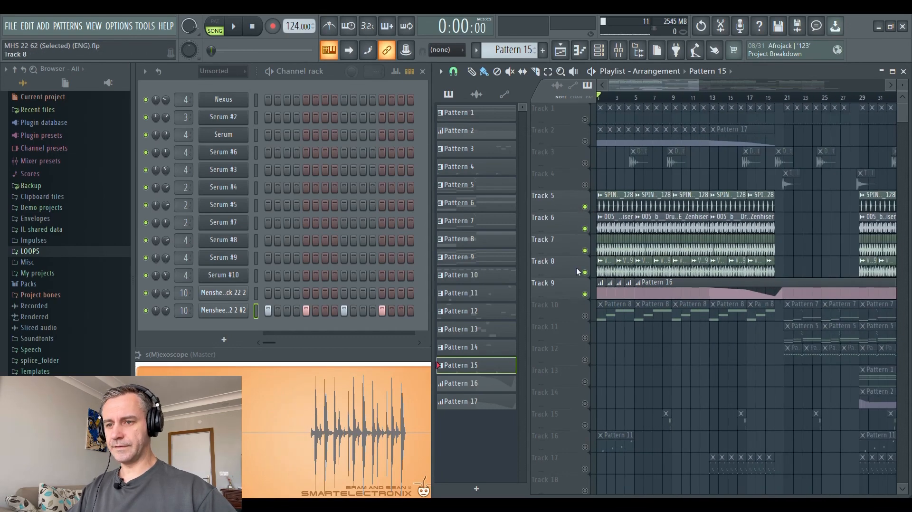
{"action": "scroll", "coordinate": [588, 210], "scroll_direction": "down", "scroll_amount": 2}
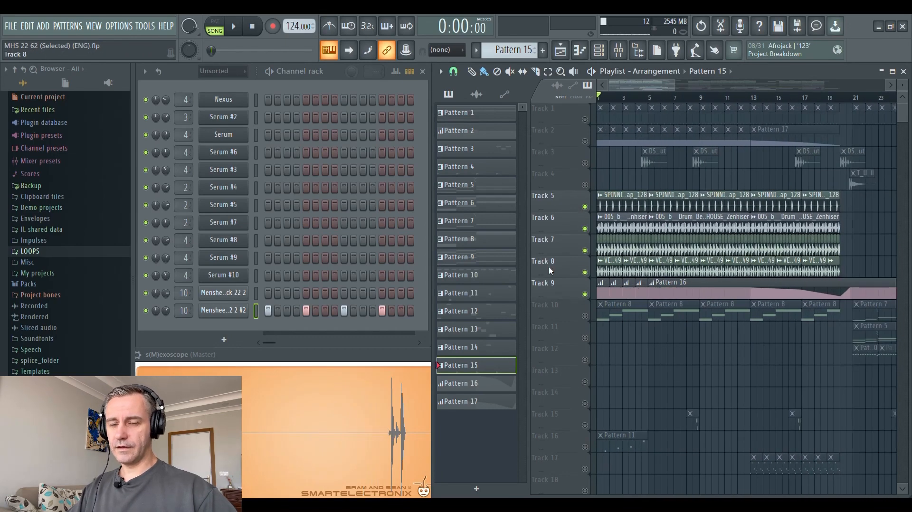
{"action": "scroll", "coordinate": [549, 266], "scroll_direction": "up", "scroll_amount": 3}
{"action": "left_click", "coordinate": [585, 208], "text": "ctrl"}
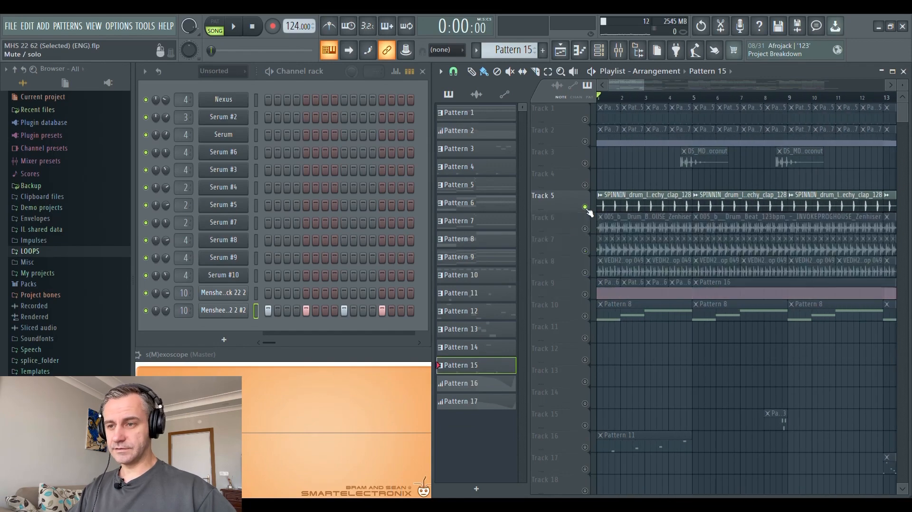
{"action": "key", "text": "space"}
{"action": "scroll", "coordinate": [570, 240], "scroll_direction": "down", "scroll_amount": 1}
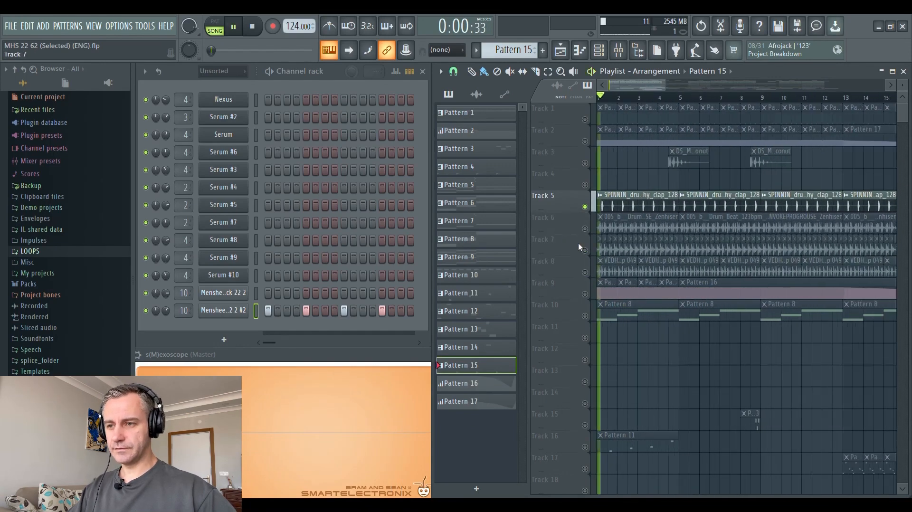
Step: Solo Track 6 and Track 7 one after the other and listen to each drum loop from the start
{"action": "left_click", "coordinate": [586, 229], "text": "ctrl"}
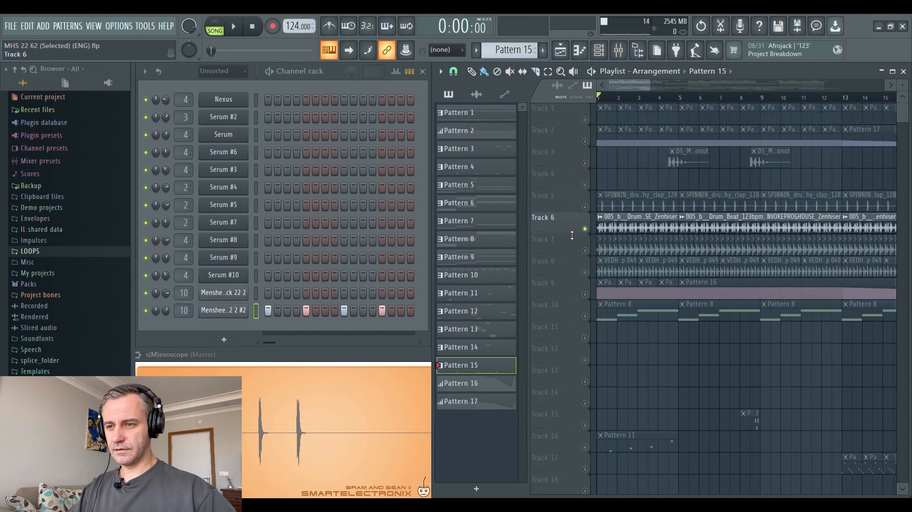
{"action": "scroll", "coordinate": [558, 236], "scroll_direction": "down", "scroll_amount": 2}
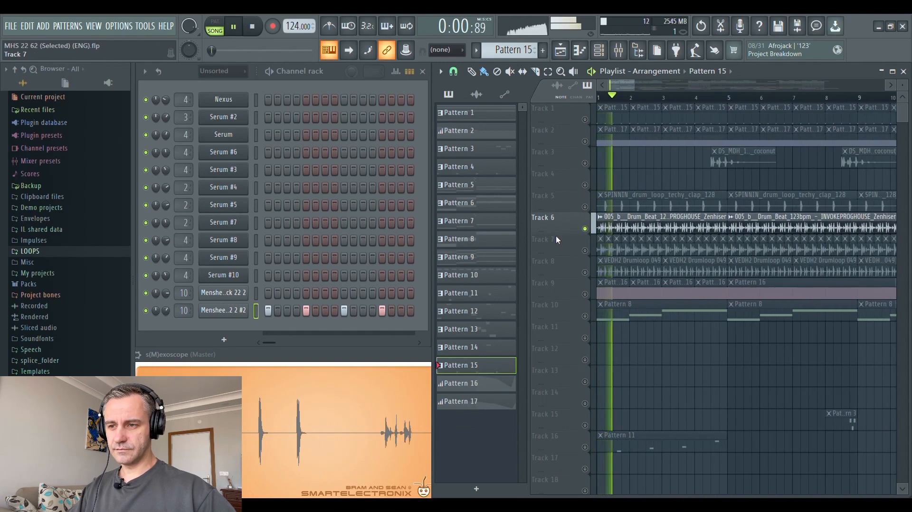
{"action": "left_click", "coordinate": [585, 251], "text": "ctrl"}
{"action": "scroll", "coordinate": [580, 249], "scroll_direction": "up", "scroll_amount": 3}
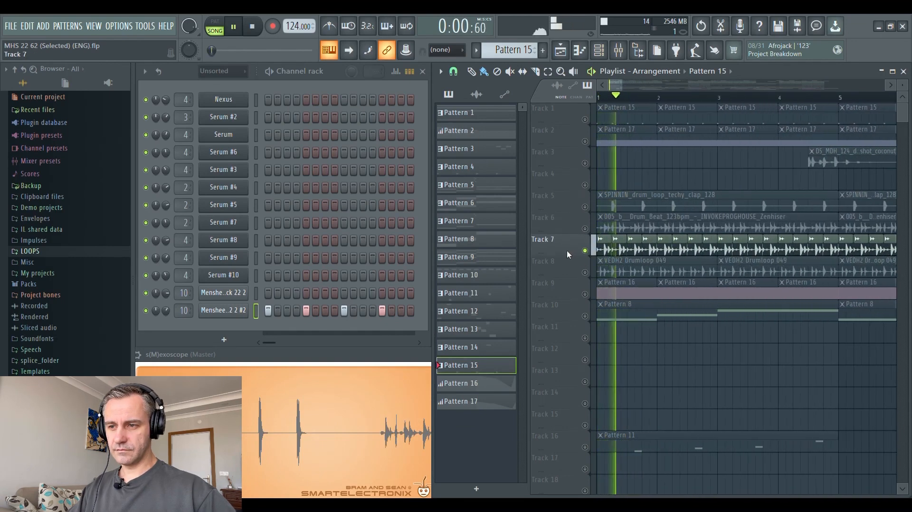
{"action": "key", "text": "space"}
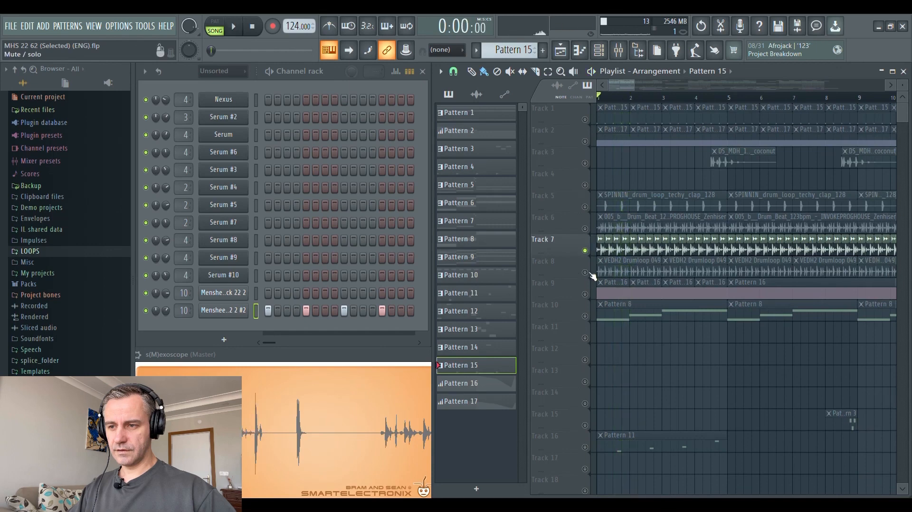
Step: Solo Track 8 and play its VEDH2 Drumloop 049 loop from the start
{"action": "left_click", "coordinate": [585, 272], "text": "ctrl"}
{"action": "scroll", "coordinate": [564, 267], "scroll_direction": "up", "scroll_amount": 2}
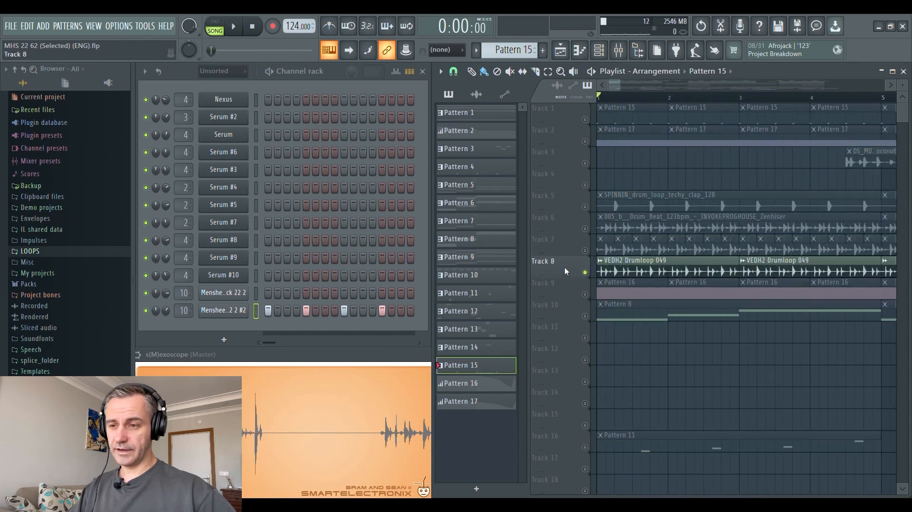
{"action": "scroll", "coordinate": [564, 267], "scroll_direction": "down", "scroll_amount": 1}
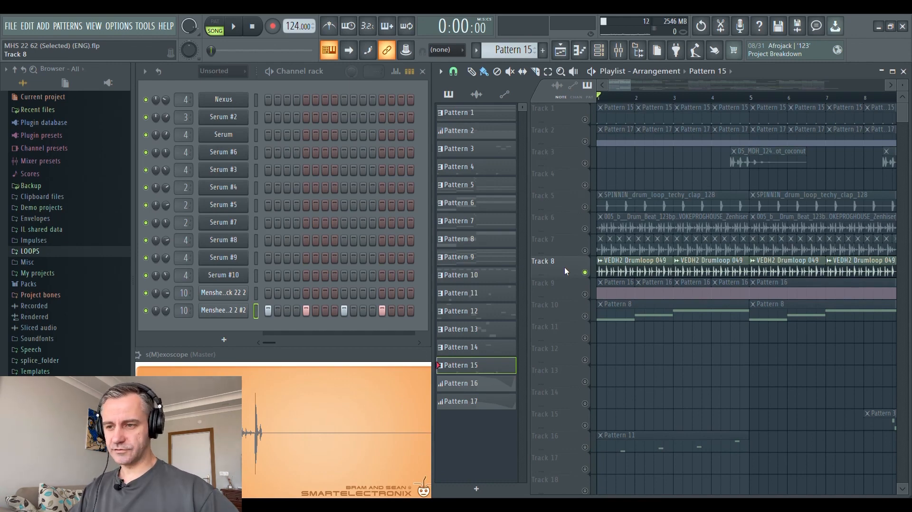
{"action": "key", "text": "space"}
{"action": "scroll", "coordinate": [564, 267], "scroll_direction": "up", "scroll_amount": 1}
{"action": "scroll", "coordinate": [564, 267], "scroll_direction": "up", "scroll_amount": 1}
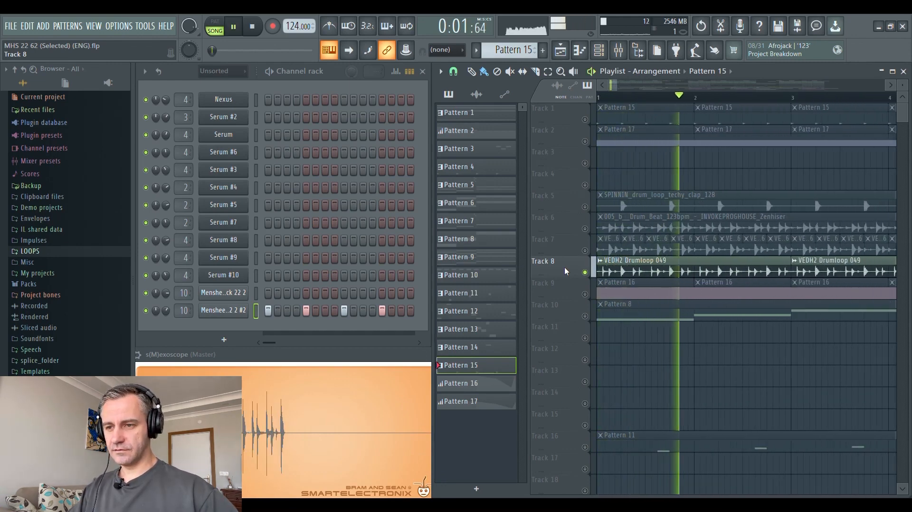
{"action": "key", "text": "space"}
{"action": "scroll", "coordinate": [568, 251], "scroll_direction": "down", "scroll_amount": 8}
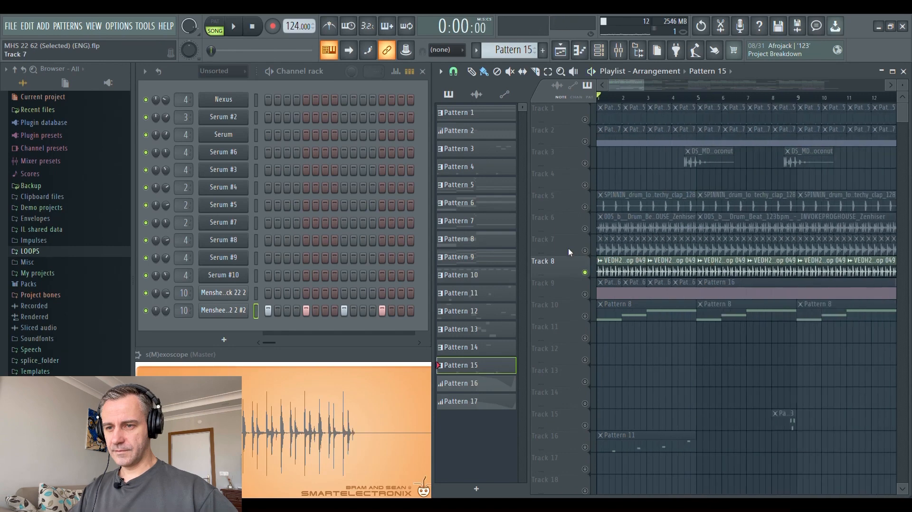
Step: Solo Track 7, place a VEDH2 Drumloop 046 clip at bar 21 and extend it to about two bars
{"action": "scroll", "coordinate": [782, 265], "scroll_direction": "up", "scroll_amount": 5}
{"action": "scroll", "coordinate": [827, 266], "scroll_direction": "up", "scroll_amount": 3}
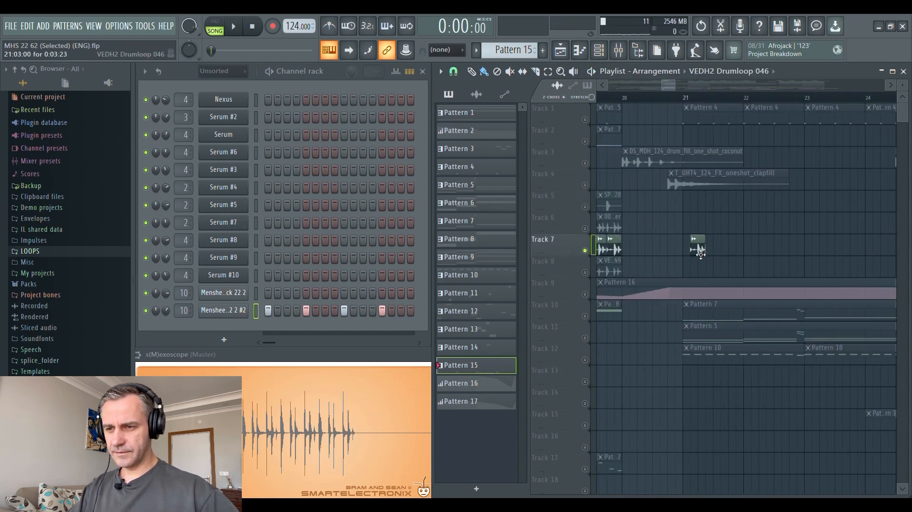
{"action": "left_click_drag", "start_coordinate": [696, 252], "coordinate": [813, 260]}
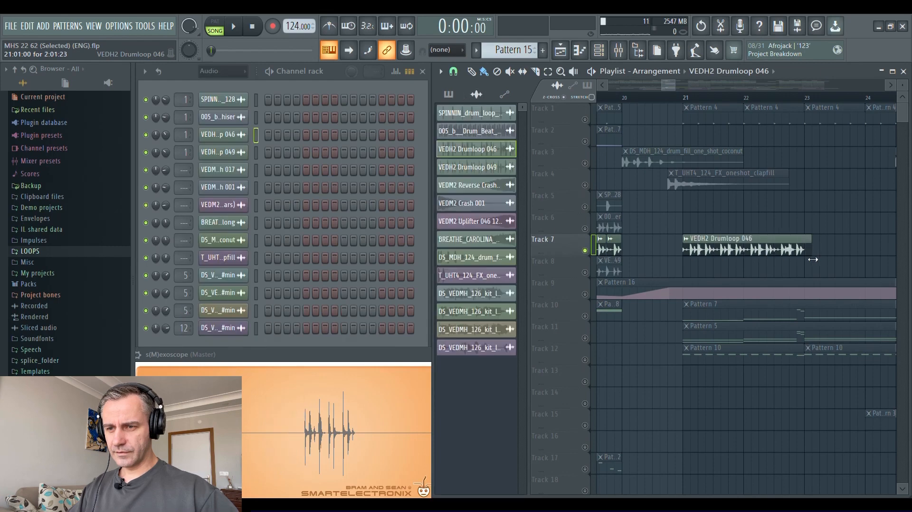
{"action": "scroll", "coordinate": [648, 195], "scroll_direction": "up", "scroll_amount": 2}
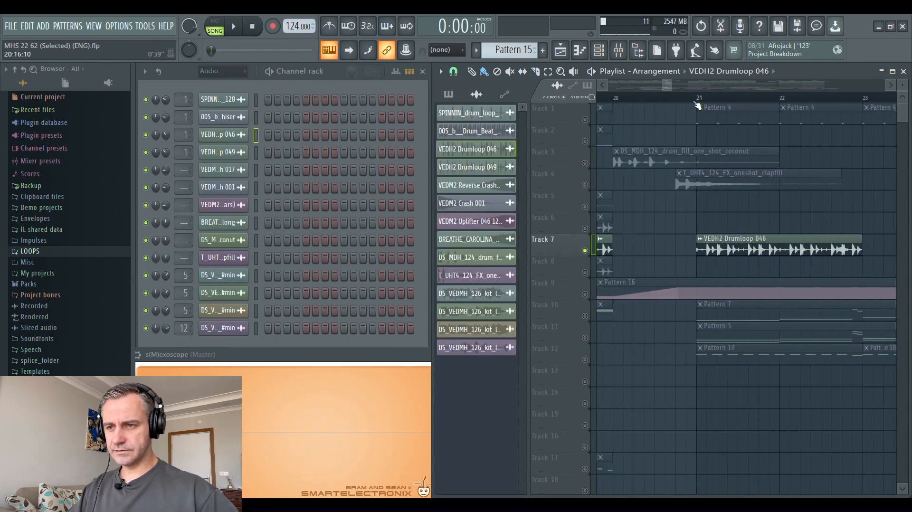
Step: Play the extended VEDH2 Drumloop 046 clip from bar 21 and delete it from Track 7
{"action": "left_click", "coordinate": [696, 99]}
{"action": "key", "text": "space"}
{"action": "scroll", "coordinate": [746, 234], "scroll_direction": "down", "scroll_amount": 3}
{"action": "scroll", "coordinate": [629, 221], "scroll_direction": "up", "scroll_amount": 1}
{"action": "scroll", "coordinate": [810, 262], "scroll_direction": "down", "scroll_amount": 2}
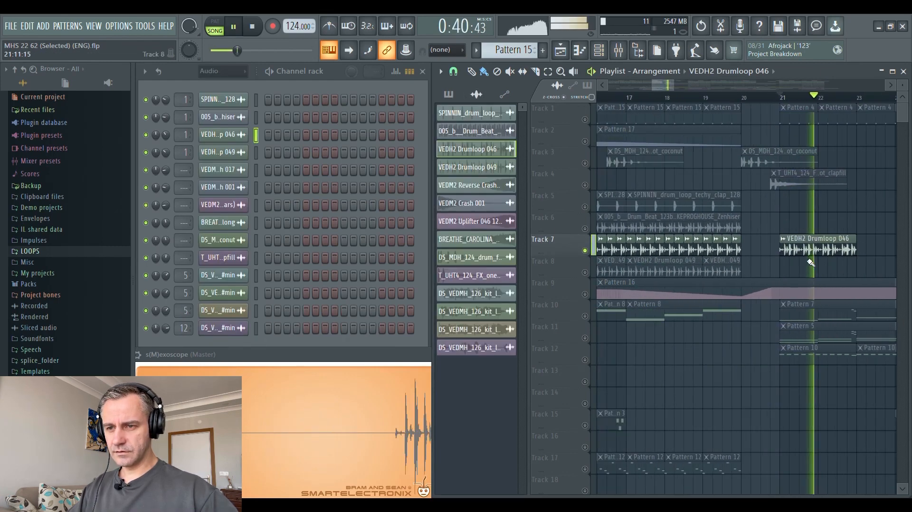
{"action": "key", "text": "space"}
{"action": "right_click", "coordinate": [808, 251]}
Step: Play the short repeated VEDH2 Drumloop 046 clips on Track 7 from bar 17
{"action": "left_click", "coordinate": [632, 99]}
{"action": "key", "text": "space"}
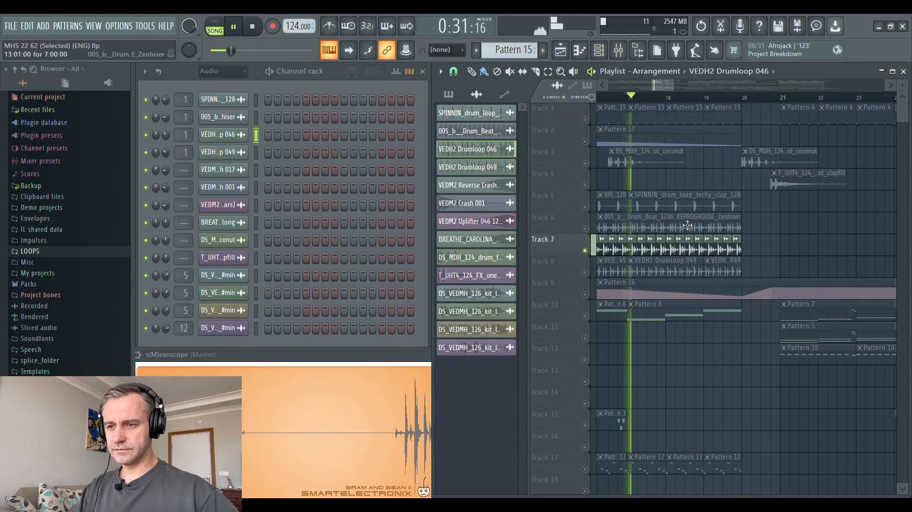
{"action": "scroll", "coordinate": [769, 262], "scroll_direction": "down", "scroll_amount": 3}
{"action": "scroll", "coordinate": [768, 263], "scroll_direction": "down", "scroll_amount": 3}
{"action": "scroll", "coordinate": [572, 251], "scroll_direction": "up", "scroll_amount": 5}
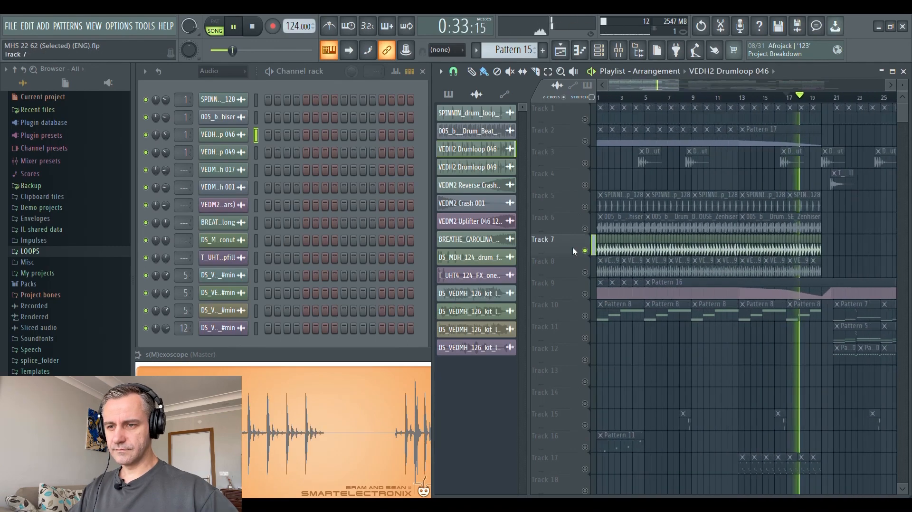
{"action": "scroll", "coordinate": [573, 251], "scroll_direction": "down", "scroll_amount": 2}
{"action": "key", "text": "space"}
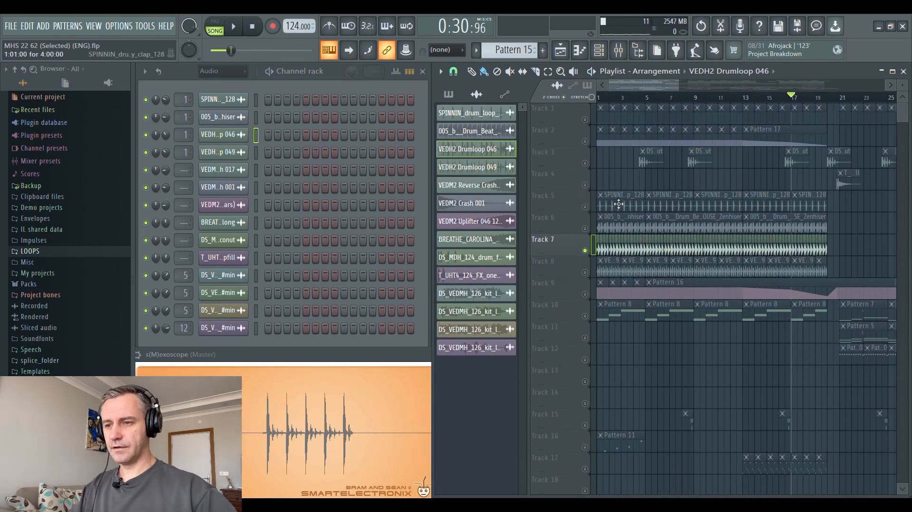
Step: Unmute Tracks 5, 6 and 8 so they sound together with Track 7
{"action": "left_click", "coordinate": [585, 207]}
{"action": "left_click", "coordinate": [585, 229]}
{"action": "left_click", "coordinate": [586, 250]}
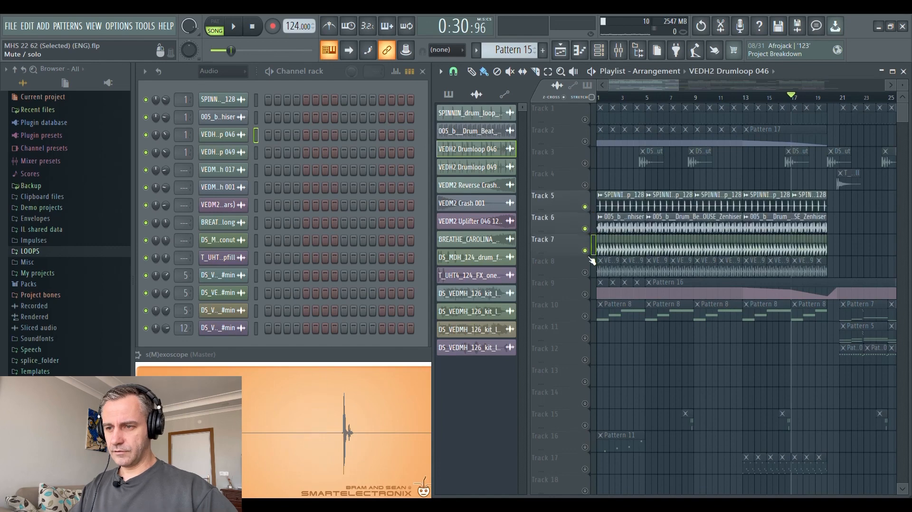
{"action": "left_click", "coordinate": [585, 272]}
Step: Open the SPINNIN_drum_loop_techy_clap_128 clip settings and its Insert 1 effects: Fruity parametric EQ 2, CamelCrusher and Fruity Free Filter
{"action": "double_click", "coordinate": [624, 200]}
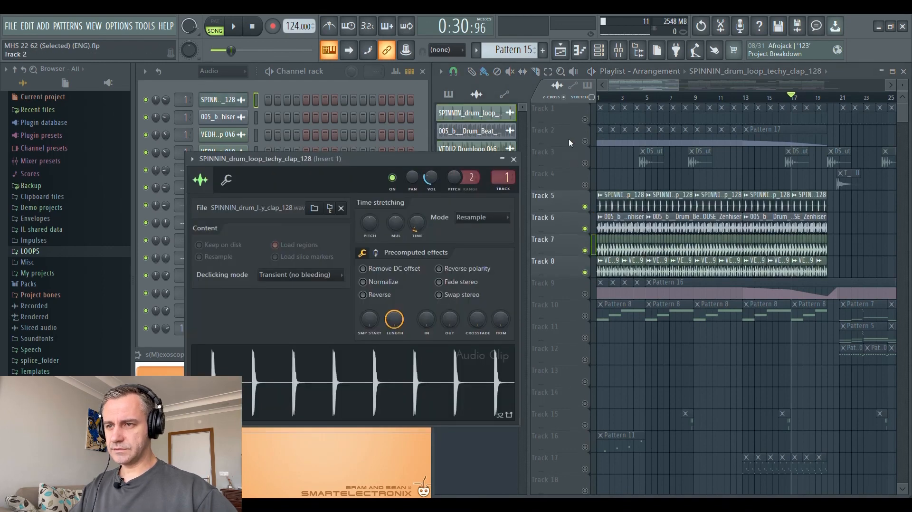
{"action": "left_click", "coordinate": [626, 54]}
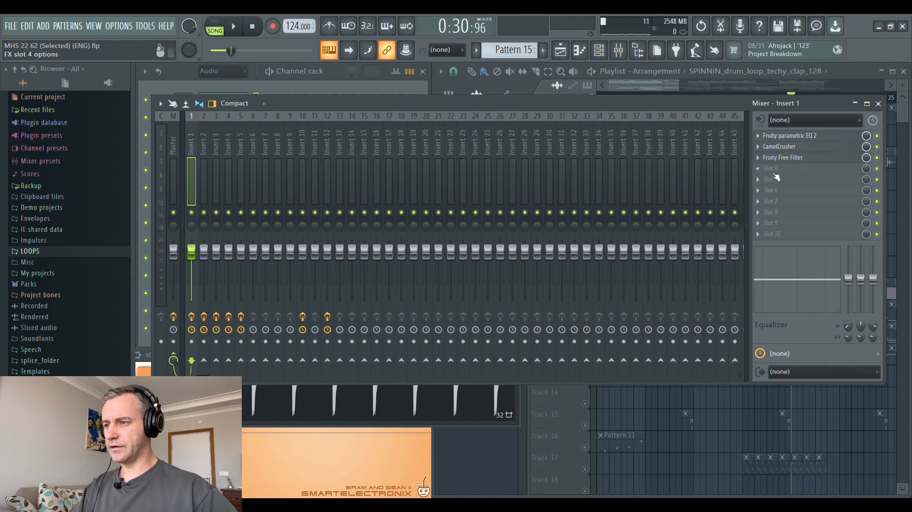
{"action": "left_click", "coordinate": [811, 135]}
{"action": "left_click", "coordinate": [822, 148]}
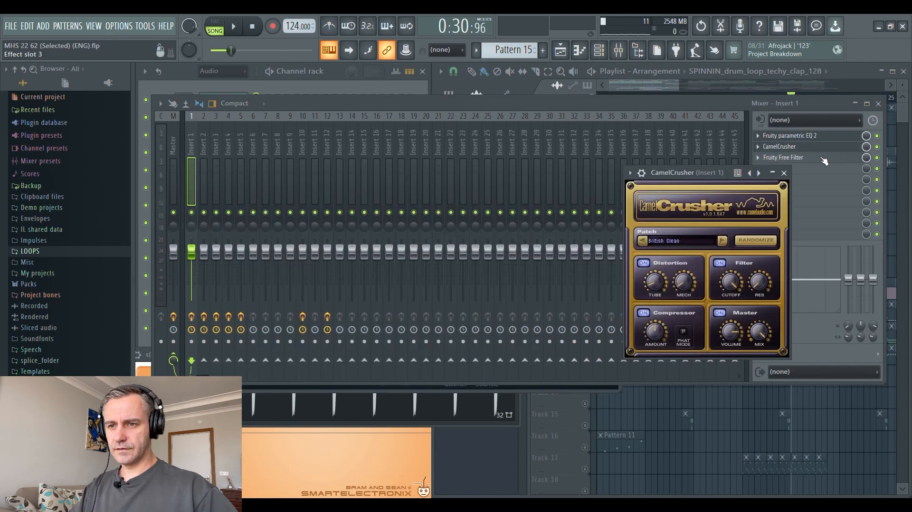
{"action": "left_click", "coordinate": [825, 159]}
{"action": "left_click", "coordinate": [885, 110]}
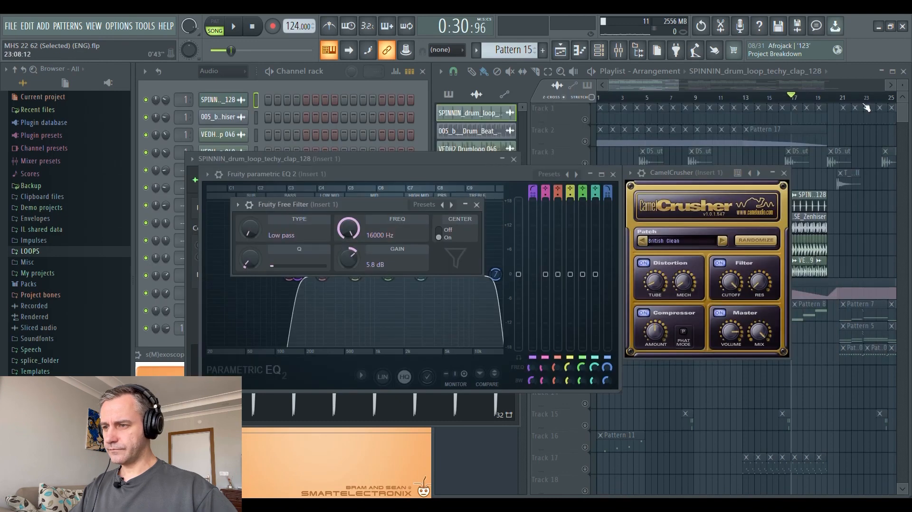
Step: Examine the Fruity parametric EQ 2 curve and the CamelCrusher settings on Insert 1, closing each plugin
{"action": "left_click_drag", "start_coordinate": [327, 172], "coordinate": [356, 116]}
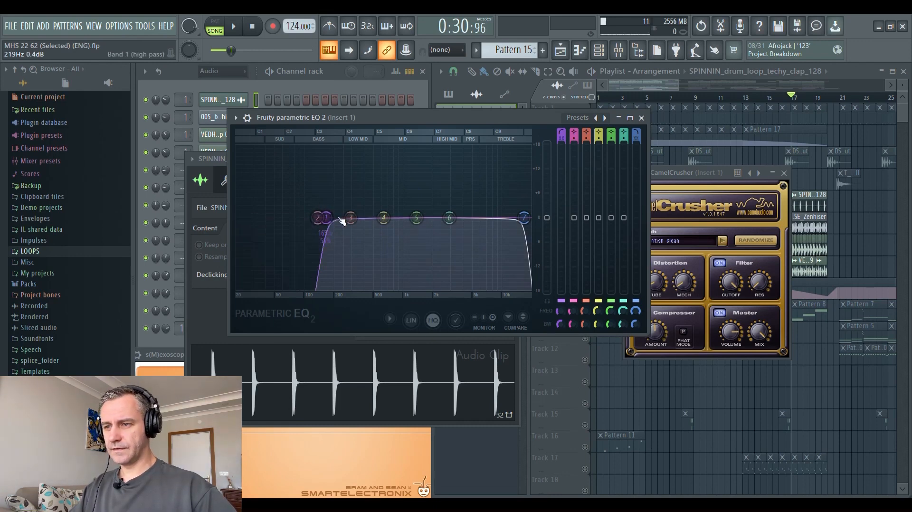
{"action": "left_click", "coordinate": [641, 118]}
{"action": "left_click_drag", "start_coordinate": [689, 172], "coordinate": [425, 102]}
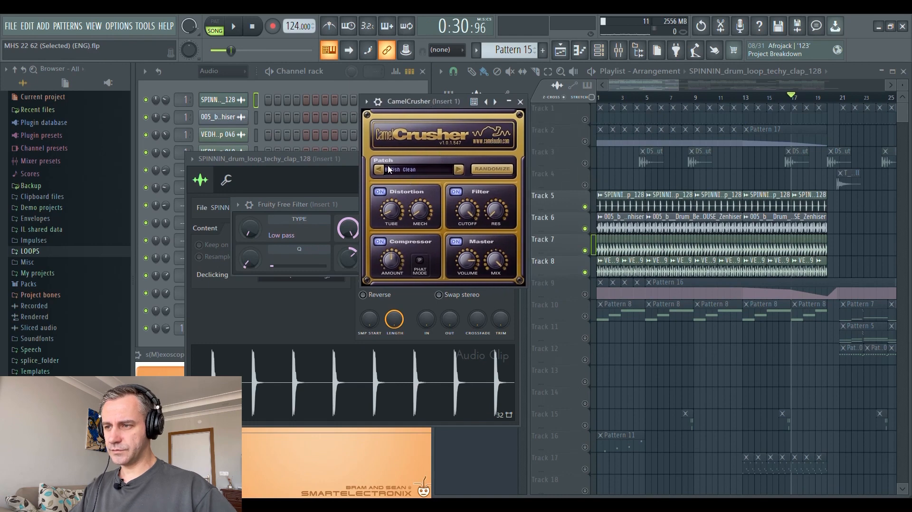
{"action": "left_click", "coordinate": [520, 102]}
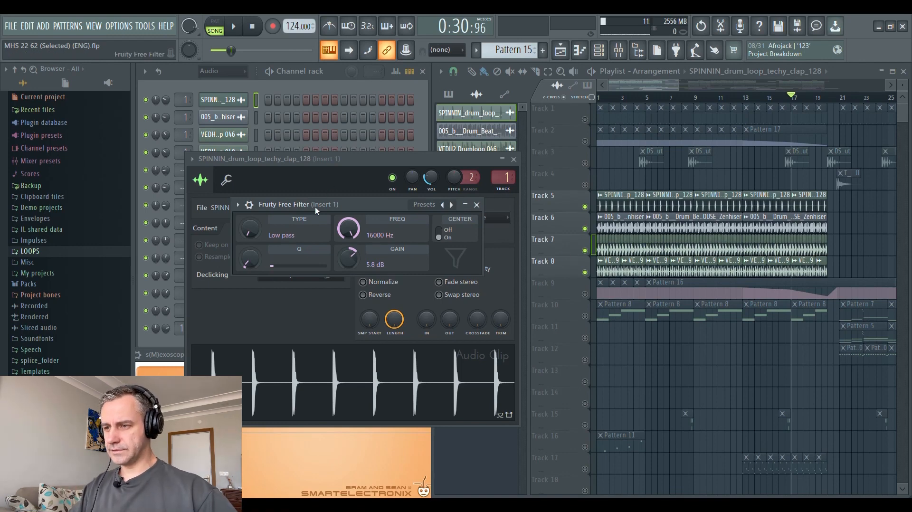
Step: Close the audio clip settings and unmute Track 9, keeping the Insert 1 Fruity Free Filter open beside the playlist
{"action": "left_click", "coordinate": [522, 158]}
{"action": "left_click", "coordinate": [513, 159]}
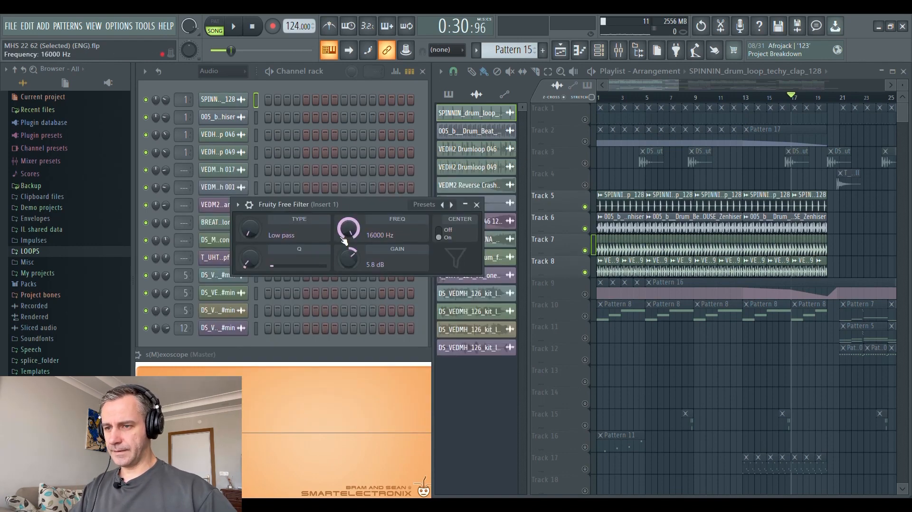
{"action": "left_click", "coordinate": [586, 294]}
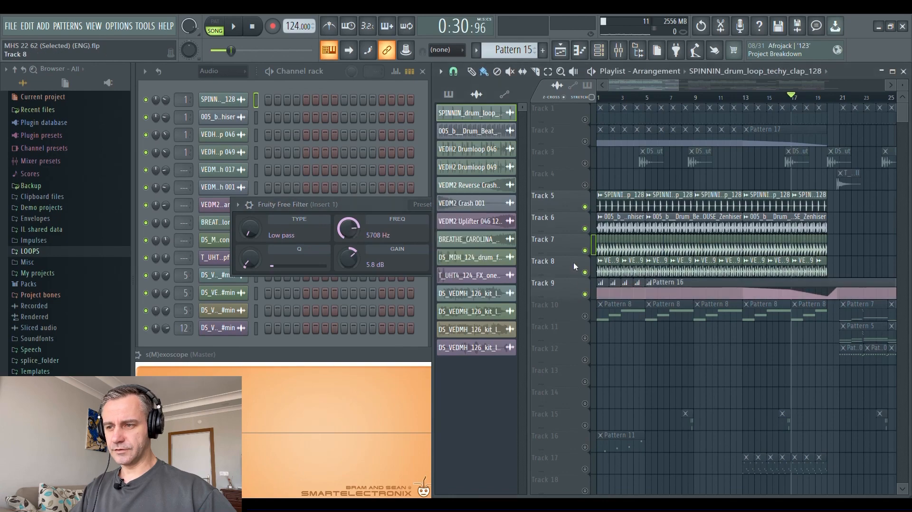
{"action": "scroll", "coordinate": [574, 263], "scroll_direction": "up", "scroll_amount": 1}
{"action": "left_click_drag", "start_coordinate": [347, 202], "coordinate": [310, 197]}
{"action": "scroll", "coordinate": [742, 193], "scroll_direction": "up", "scroll_amount": 1}
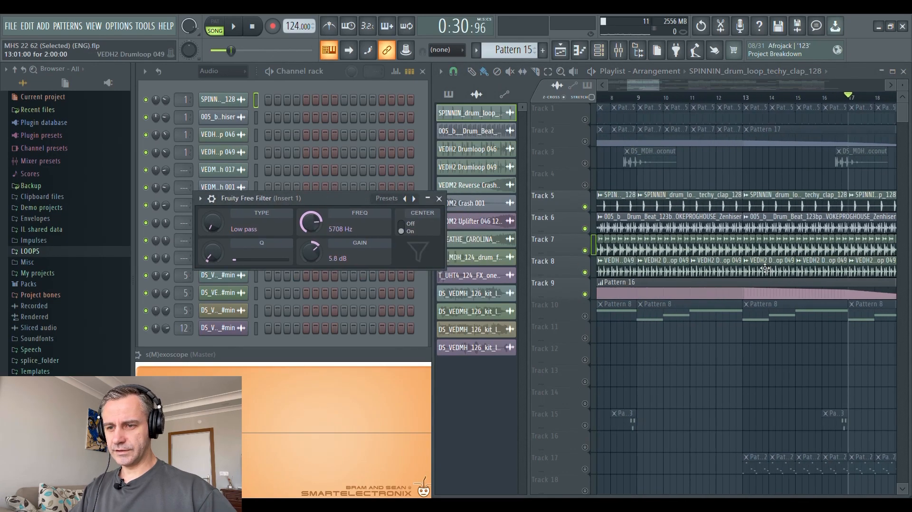
Step: Examine the Pattern 16 automation curve for the Insert 1 Free Filter frequency, closing the event editor when done
{"action": "scroll", "coordinate": [754, 285], "scroll_direction": "down", "scroll_amount": 3}
{"action": "double_click", "coordinate": [755, 294]}
{"action": "scroll", "coordinate": [750, 297], "scroll_direction": "down", "scroll_amount": 3}
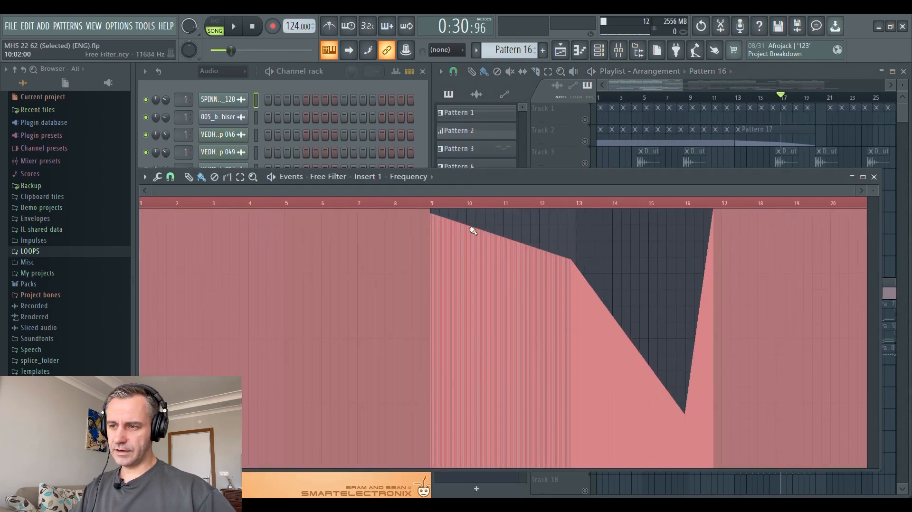
{"action": "key", "text": "Escape"}
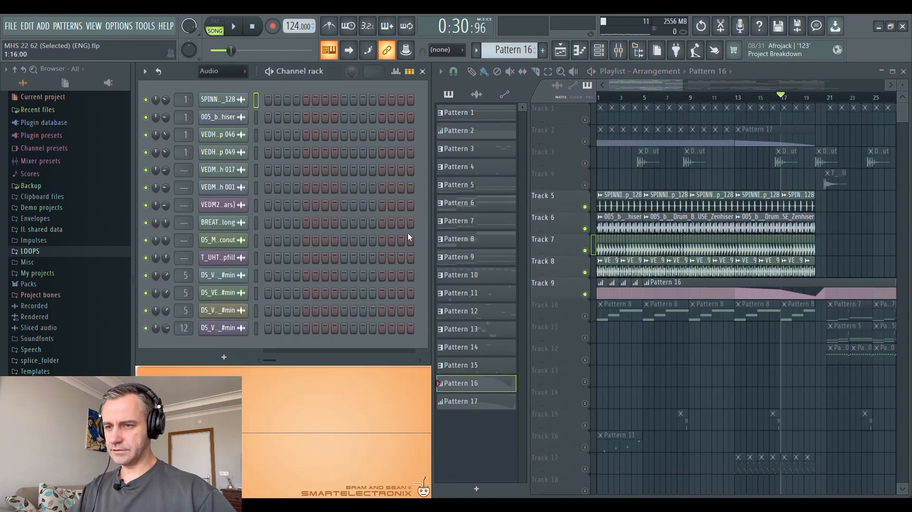
Step: Reopen the Fruity Free Filter on Insert 1 to examine its Low pass type, frequency and gain, closing it when done
{"action": "left_click", "coordinate": [619, 50]}
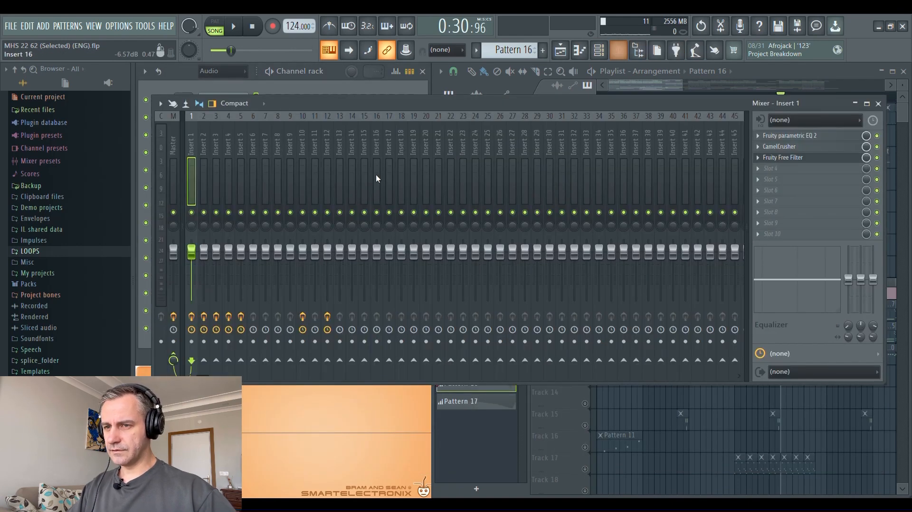
{"action": "left_click", "coordinate": [807, 159]}
{"action": "left_click", "coordinate": [882, 105]}
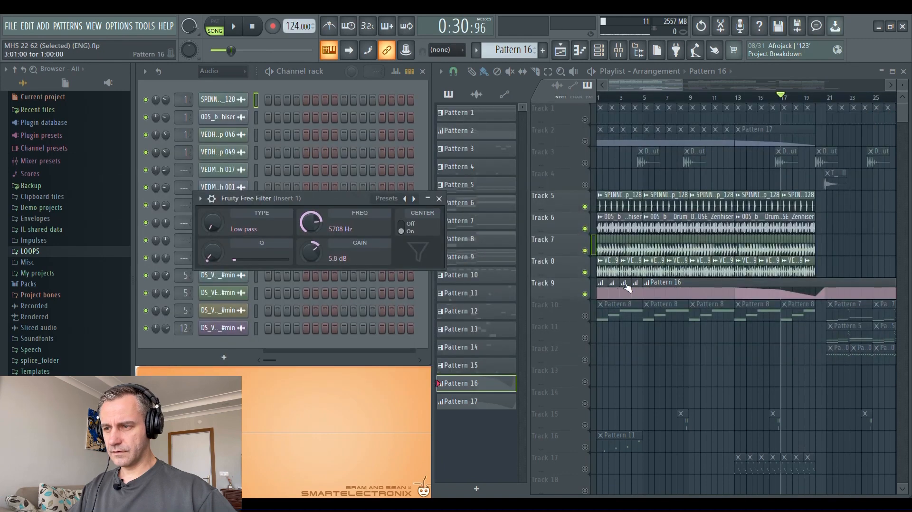
{"action": "left_click_drag", "start_coordinate": [358, 200], "coordinate": [352, 200]}
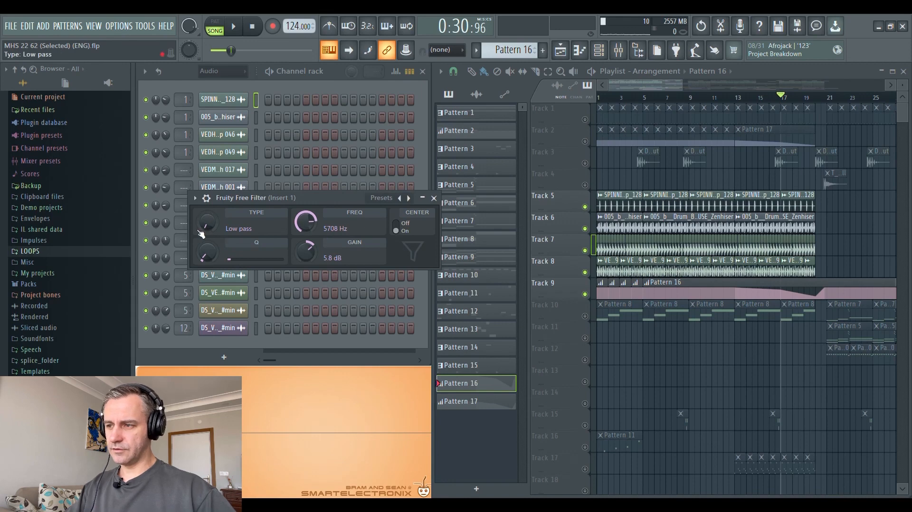
{"action": "left_click", "coordinate": [433, 198]}
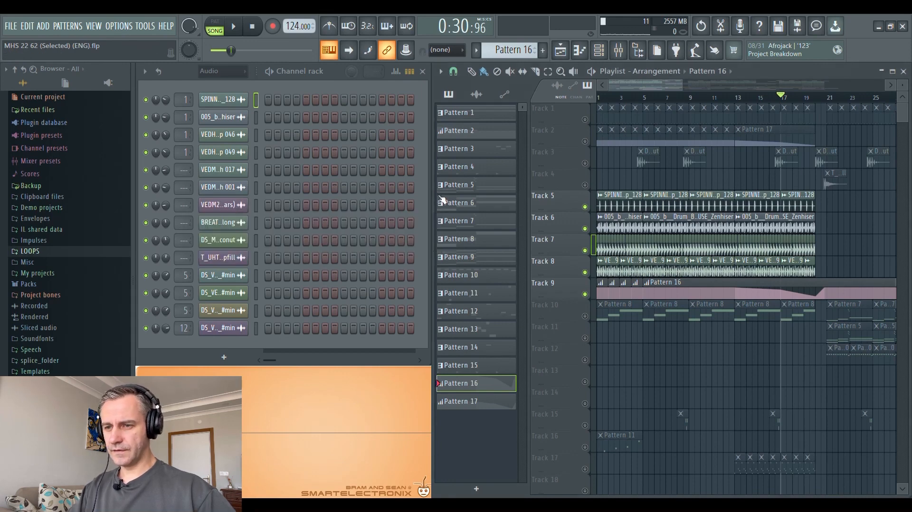
Step: Play the layered drum loops on Tracks 5 to 8 with the Track 9 filter automation from bar 13
{"action": "scroll", "coordinate": [562, 199], "scroll_direction": "up", "scroll_amount": 3}
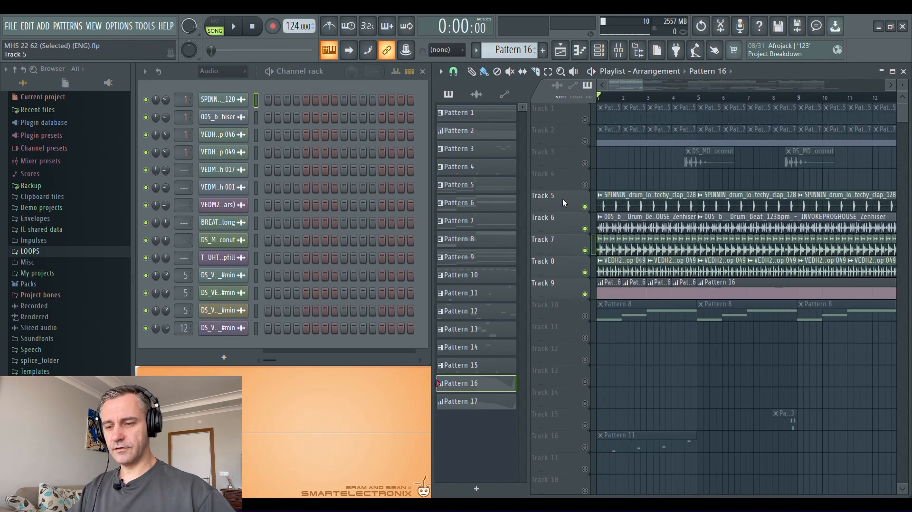
{"action": "scroll", "coordinate": [565, 209], "scroll_direction": "down", "scroll_amount": 4}
{"action": "scroll", "coordinate": [569, 252], "scroll_direction": "up", "scroll_amount": 3}
{"action": "scroll", "coordinate": [568, 258], "scroll_direction": "down", "scroll_amount": 2}
{"action": "key", "text": "space"}
{"action": "scroll", "coordinate": [684, 159], "scroll_direction": "up", "scroll_amount": 3}
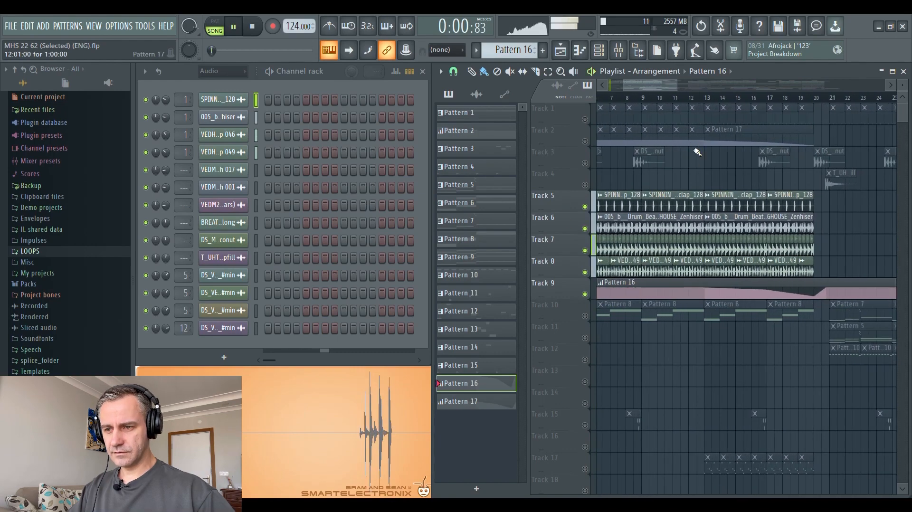
{"action": "left_click", "coordinate": [705, 103]}
{"action": "scroll", "coordinate": [694, 291], "scroll_direction": "down", "scroll_amount": 2}
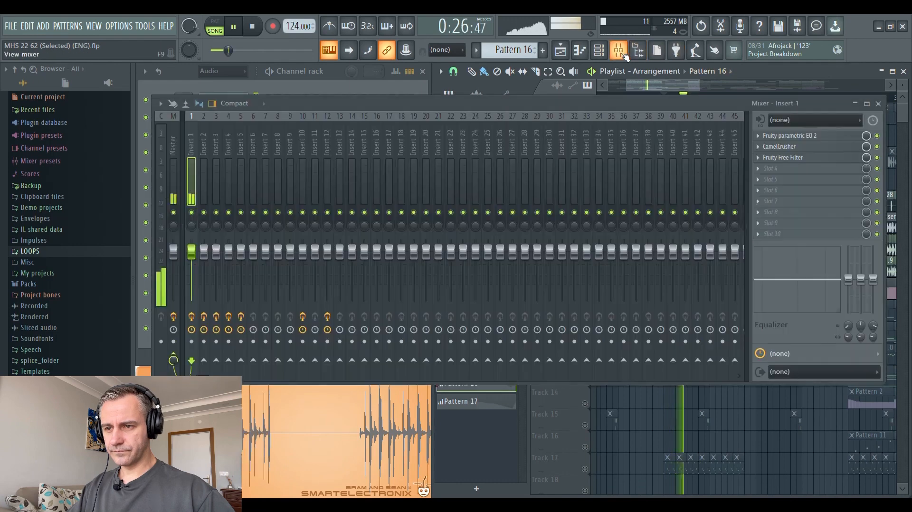
Step: Watch the Insert 1 Fruity Free Filter frequency during playback through the Pattern 16 sweep, stopping playback and closing the filter at the end
{"action": "left_click", "coordinate": [618, 50]}
{"action": "left_click", "coordinate": [786, 158]}
{"action": "left_click", "coordinate": [878, 104]}
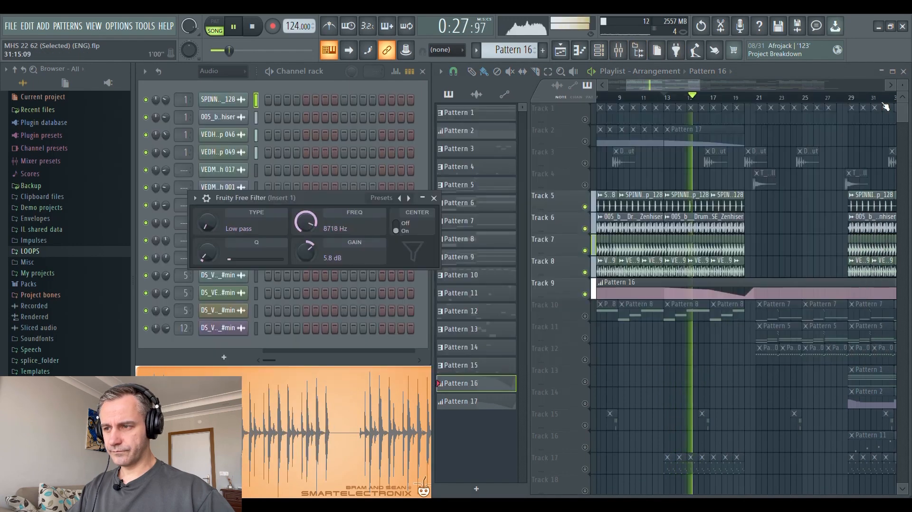
{"action": "left_click_drag", "start_coordinate": [320, 206], "coordinate": [678, 328]}
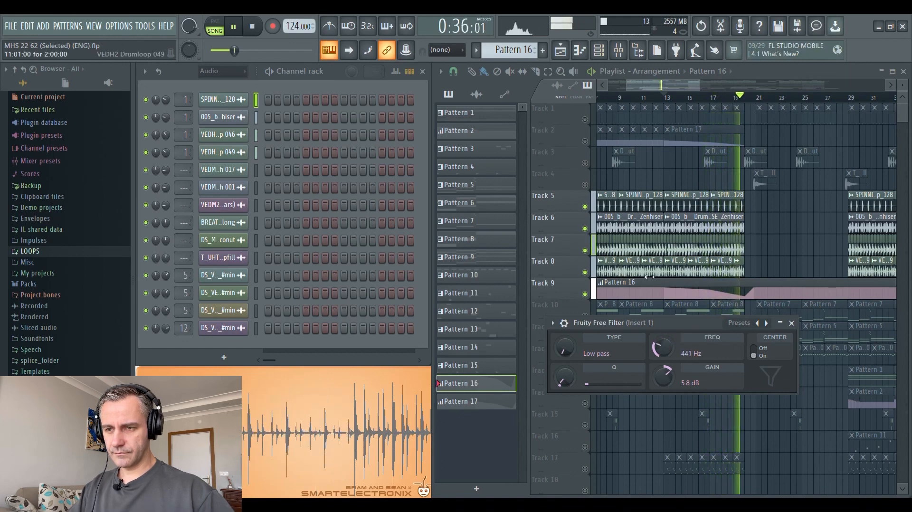
{"action": "key", "text": "space"}
{"action": "left_click", "coordinate": [791, 323]}
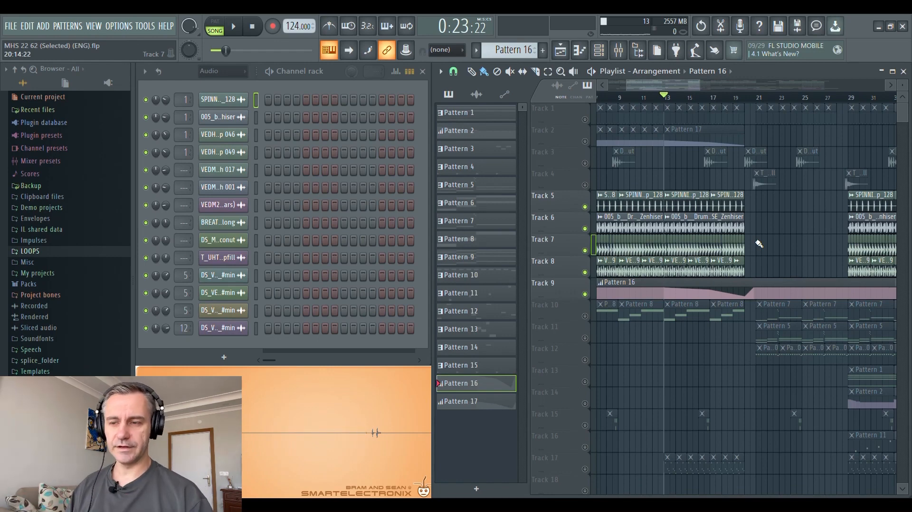
Step: Solo Track 1 and unmute Track 2 to isolate the kick patterns with the Pattern 17 automation
{"action": "right_click", "coordinate": [585, 120]}
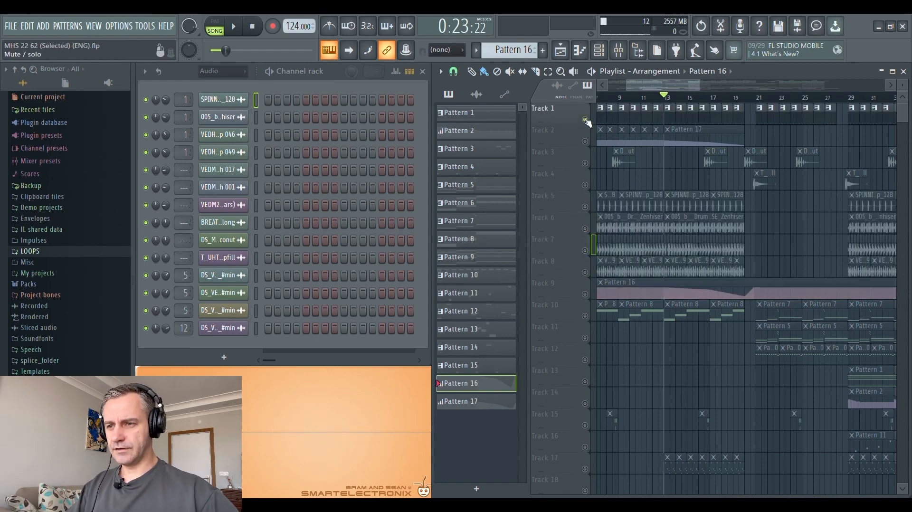
{"action": "left_click", "coordinate": [585, 141]}
{"action": "scroll", "coordinate": [729, 154], "scroll_direction": "down", "scroll_amount": 2}
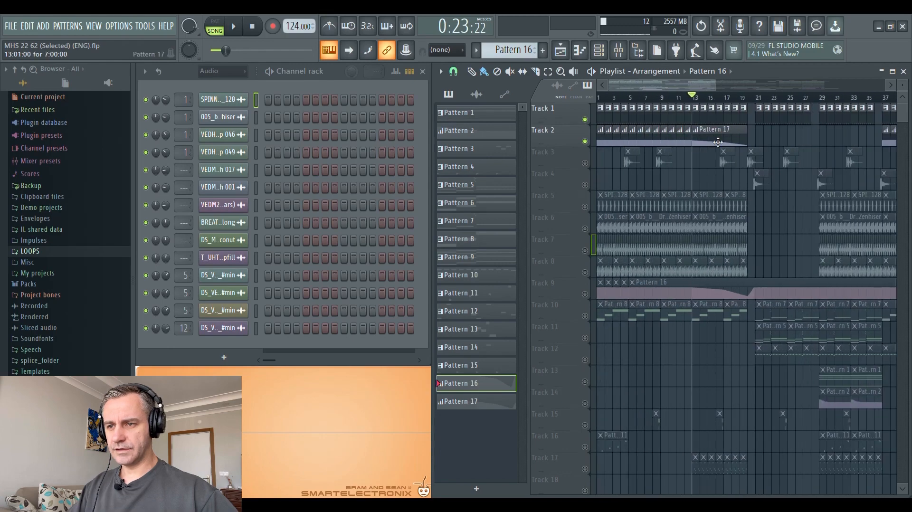
Step: Examine the Pattern 17 automation curve on Track 2 in the event editor
{"action": "double_click", "coordinate": [716, 143]}
{"action": "scroll", "coordinate": [719, 219], "scroll_direction": "down", "scroll_amount": 3}
{"action": "key", "text": "Escape"}
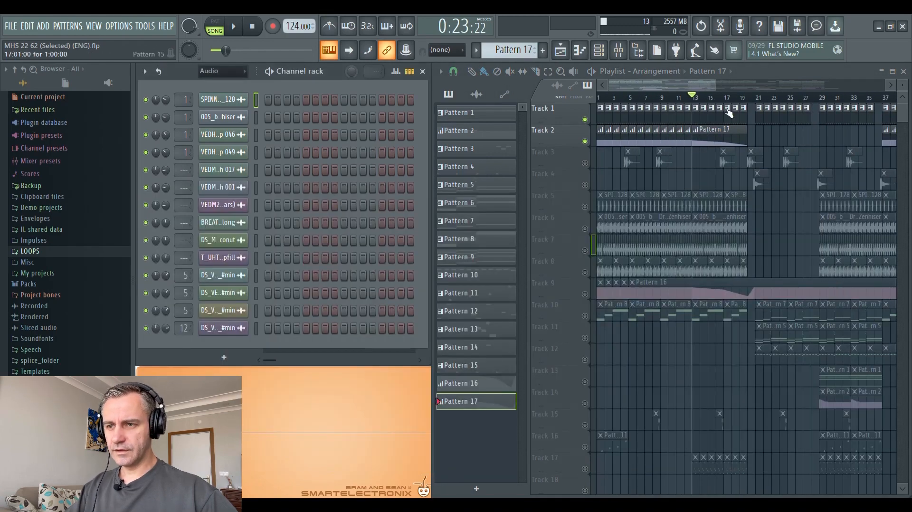
Step: Play the kick patterns on Track 1 with the Track 2 automation from bar 17
{"action": "key", "text": "space"}
{"action": "scroll", "coordinate": [718, 118], "scroll_direction": "up", "scroll_amount": 2}
{"action": "left_click", "coordinate": [731, 101]}
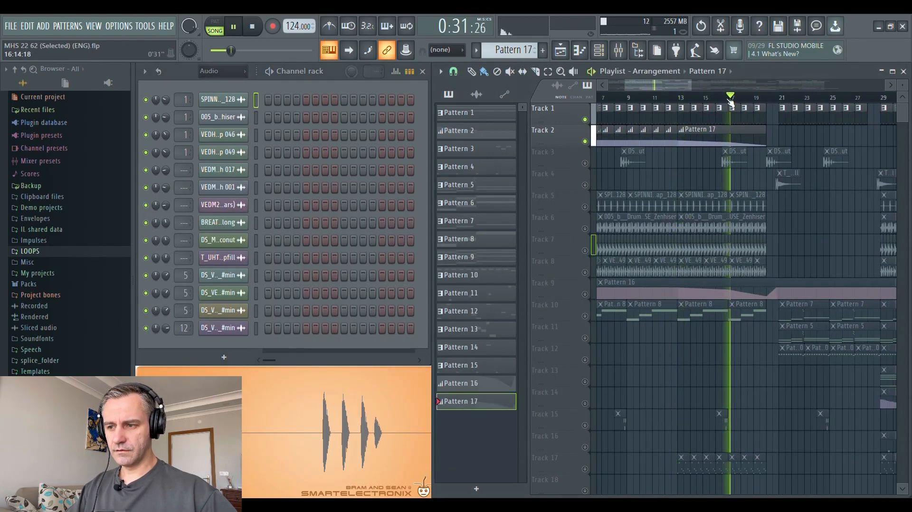
{"action": "key", "text": "space"}
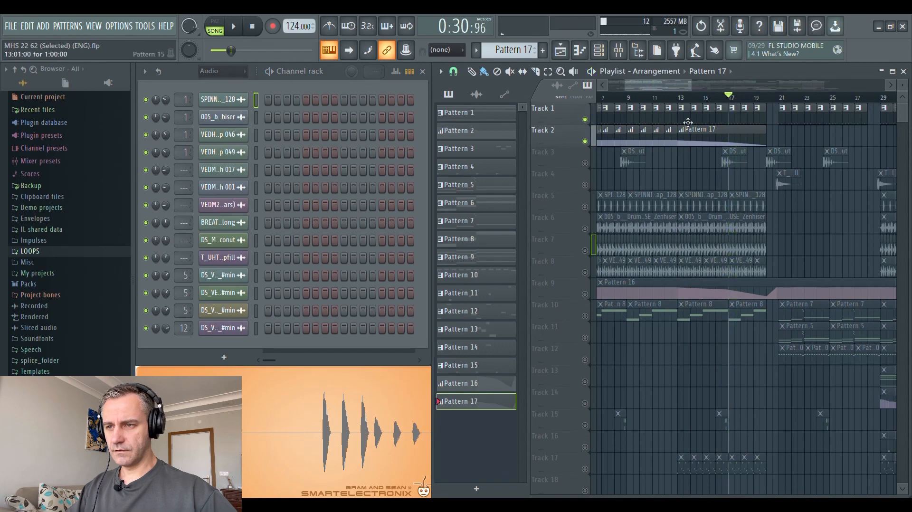
Step: Select Pattern 15 and examine the envelope and miscellaneous settings of its Menshee Kick 22 2 #2 channel
{"action": "left_click", "coordinate": [688, 122]}
{"action": "left_click", "coordinate": [216, 313]}
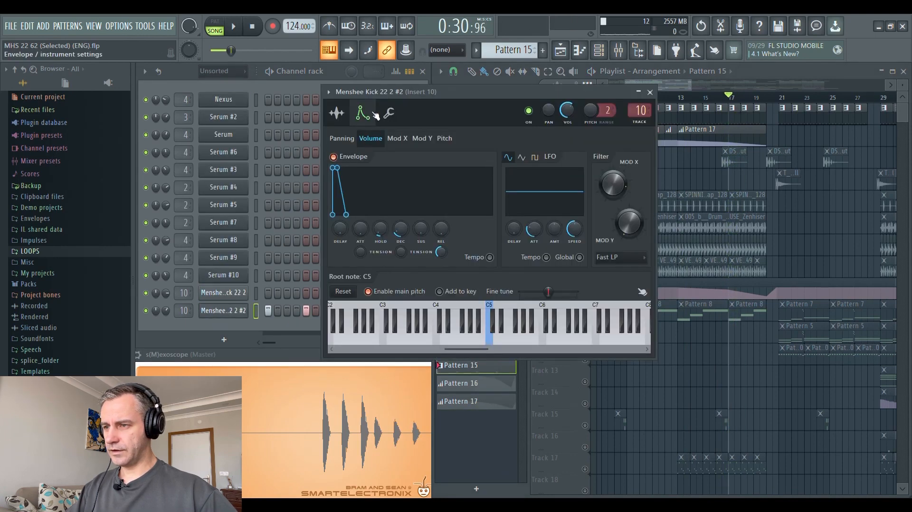
{"action": "left_click", "coordinate": [389, 113]}
{"action": "left_click_drag", "start_coordinate": [445, 95], "coordinate": [360, 110]}
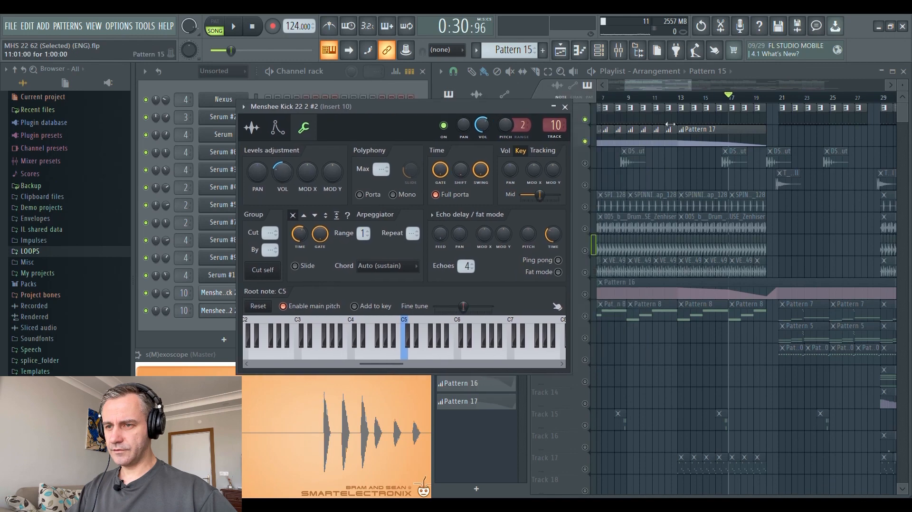
Step: Play from bar 17 while comparing the Pattern 17 volume multiplier curve with the Menshee Kick 22 2 #2 volume control, closing both windows
{"action": "left_click", "coordinate": [695, 136]}
{"action": "left_click", "coordinate": [286, 176]}
{"action": "left_click", "coordinate": [310, 200]}
{"action": "key", "text": "space"}
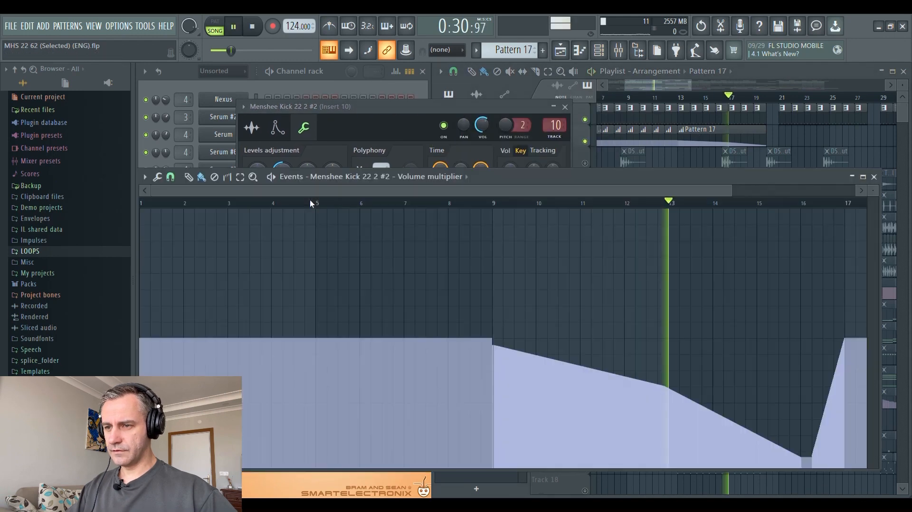
{"action": "left_click", "coordinate": [434, 108]}
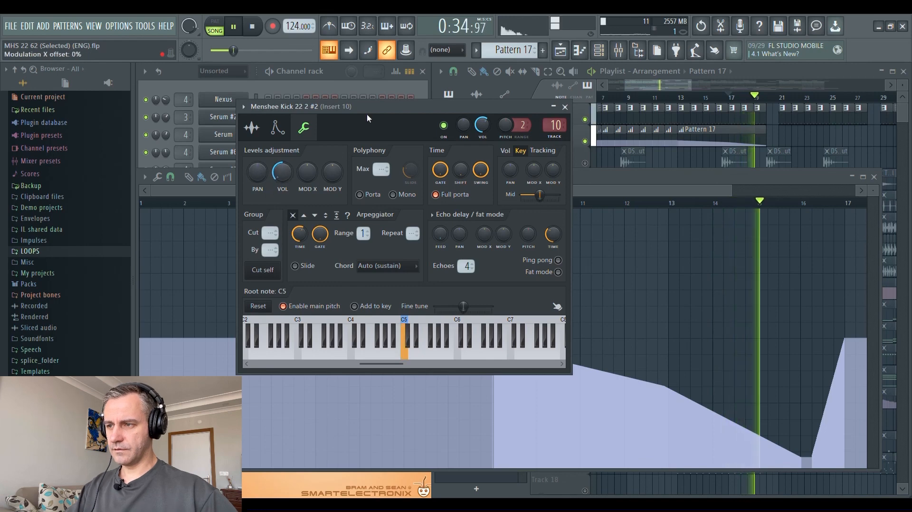
{"action": "key", "text": "Escape"}
{"action": "key", "text": "Escape"}
{"action": "key", "text": "space"}
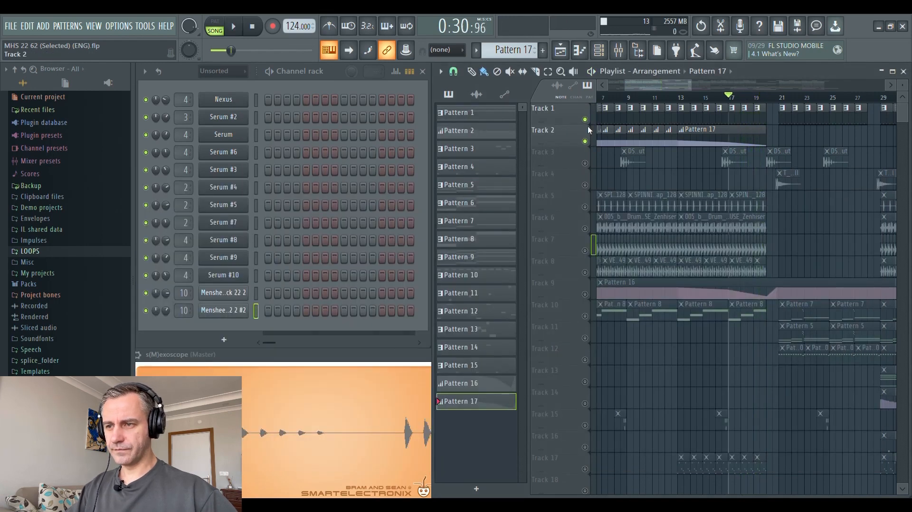
Step: Turn off the solo so all tracks are active and survey how the kick and drum loops run through the arrangement
{"action": "right_click", "coordinate": [585, 120]}
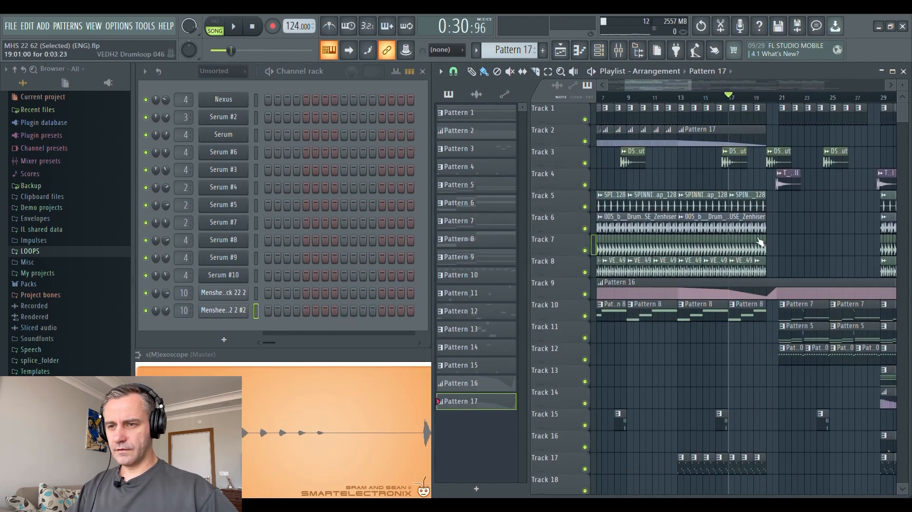
{"action": "scroll", "coordinate": [760, 242], "scroll_direction": "down", "scroll_amount": 5}
{"action": "scroll", "coordinate": [764, 216], "scroll_direction": "up", "scroll_amount": 6}
{"action": "scroll", "coordinate": [712, 171], "scroll_direction": "down", "scroll_amount": 4}
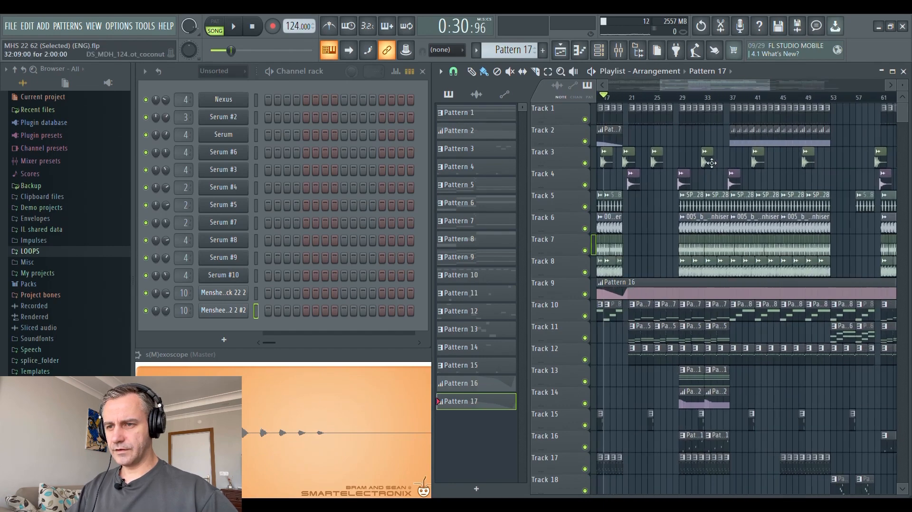
{"action": "scroll", "coordinate": [711, 163], "scroll_direction": "up", "scroll_amount": 3}
Step: Solo Track 1, unmute Tracks 5 to 9, and play the kick with the drum loops from bar 29
{"action": "right_click", "coordinate": [585, 119]}
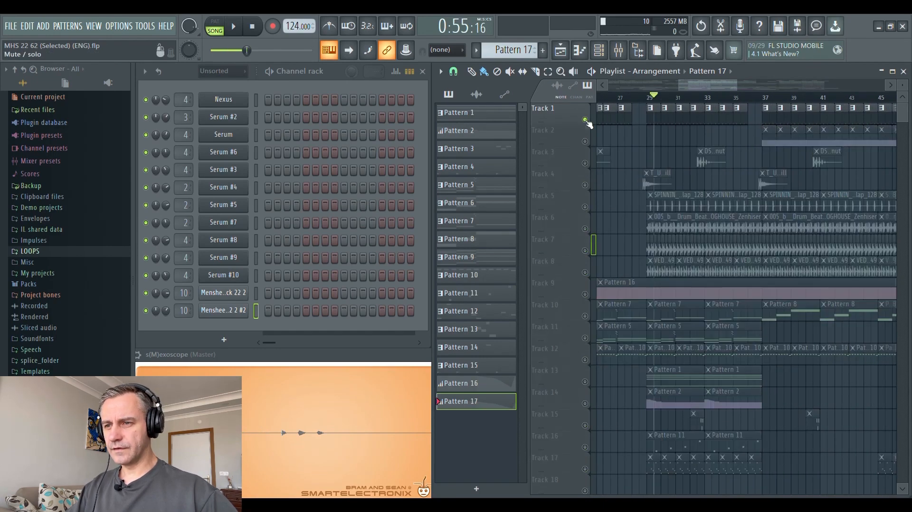
{"action": "left_click_drag", "start_coordinate": [586, 209], "coordinate": [585, 295]}
{"action": "key", "text": "space"}
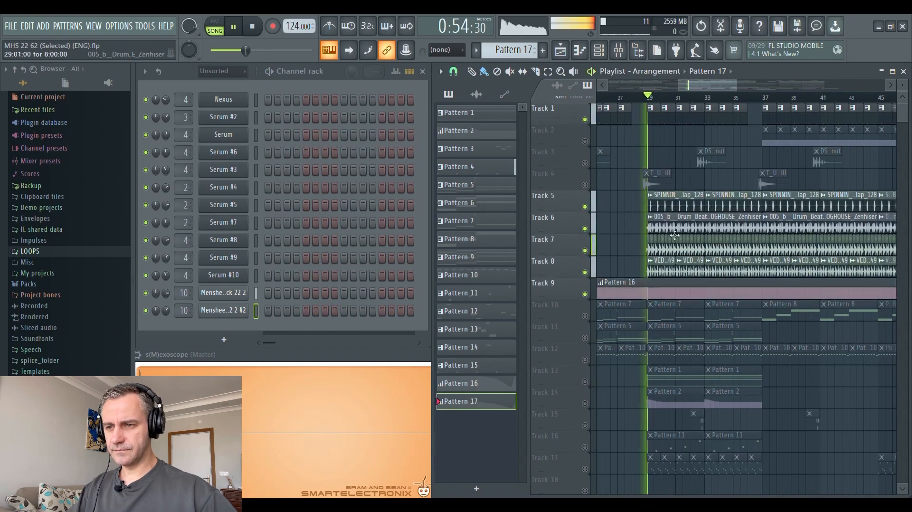
{"action": "scroll", "coordinate": [655, 242], "scroll_direction": "down", "scroll_amount": 2}
{"action": "scroll", "coordinate": [671, 233], "scroll_direction": "down", "scroll_amount": 1}
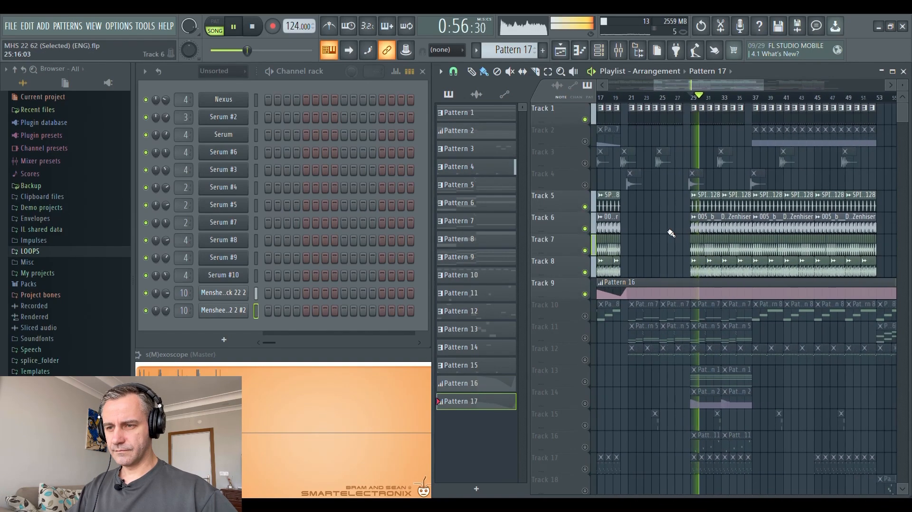
{"action": "scroll", "coordinate": [693, 223], "scroll_direction": "down", "scroll_amount": 1}
{"action": "key", "text": "space"}
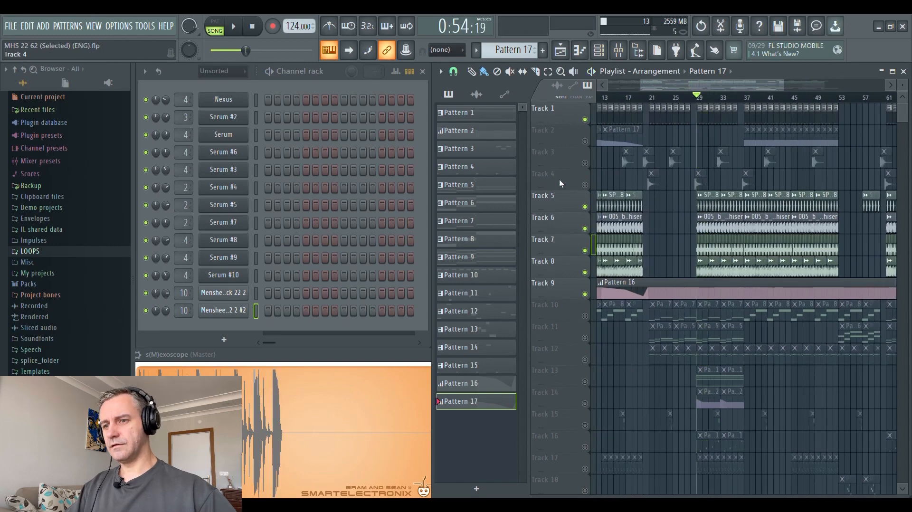
Step: Play Pattern 4 in pattern mode while examining the Menshee Kick 22 2 channel's envelope and sample settings
{"action": "scroll", "coordinate": [706, 223], "scroll_direction": "down", "scroll_amount": 3}
{"action": "scroll", "coordinate": [546, 230], "scroll_direction": "up", "scroll_amount": 3}
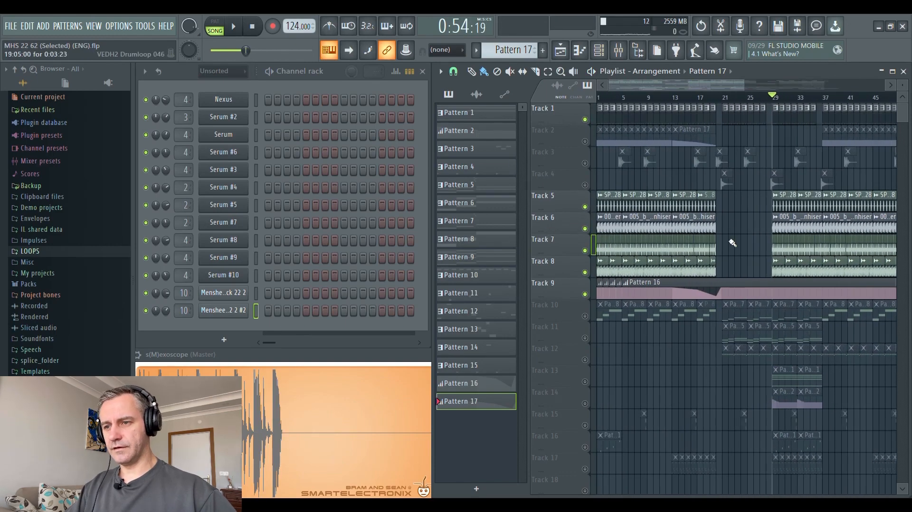
{"action": "scroll", "coordinate": [798, 181], "scroll_direction": "up", "scroll_amount": 4}
{"action": "scroll", "coordinate": [729, 148], "scroll_direction": "down", "scroll_amount": 2}
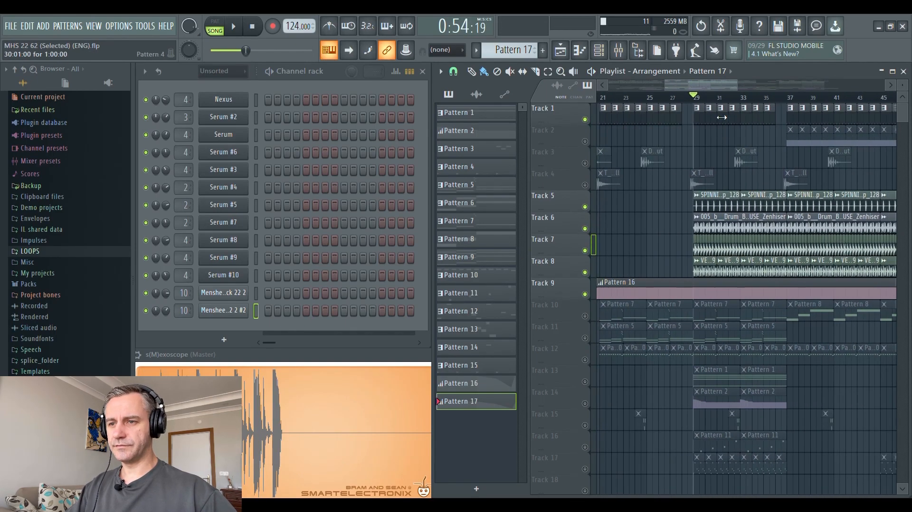
{"action": "left_click", "coordinate": [243, 294]}
{"action": "left_click", "coordinate": [216, 29]}
{"action": "key", "text": "space"}
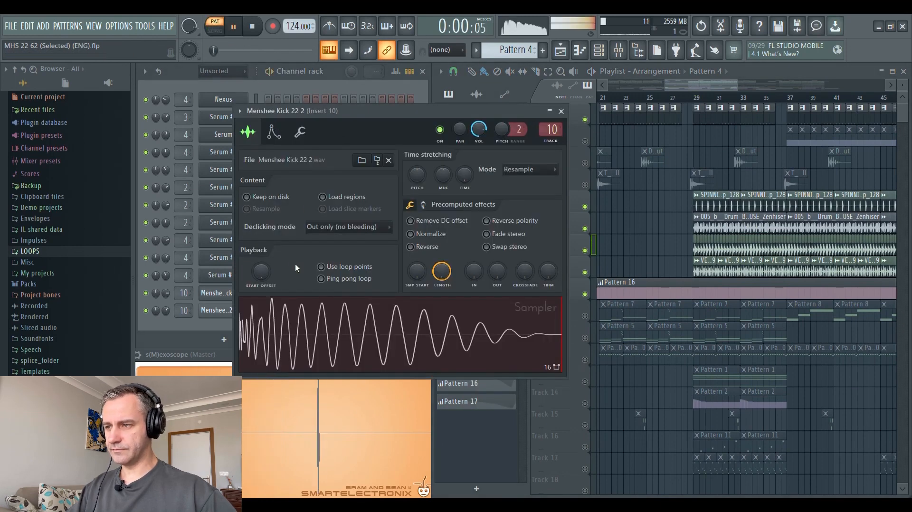
{"action": "left_click", "coordinate": [275, 133]}
{"action": "left_click", "coordinate": [248, 133]}
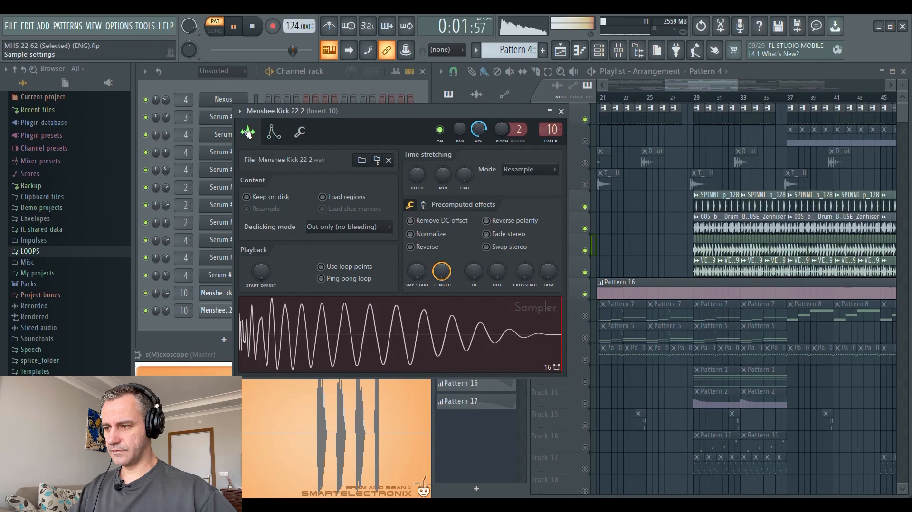
Step: Close the kick's sampler window and play the song from bar 29 with the kick and drum loops
{"action": "left_click", "coordinate": [223, 302]}
{"action": "left_click", "coordinate": [336, 357]}
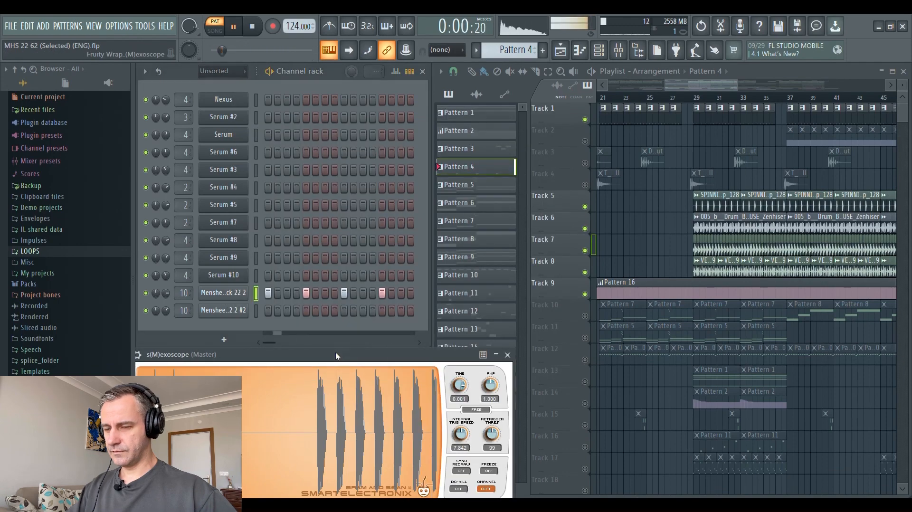
{"action": "left_click", "coordinate": [698, 105]}
{"action": "key", "text": "space"}
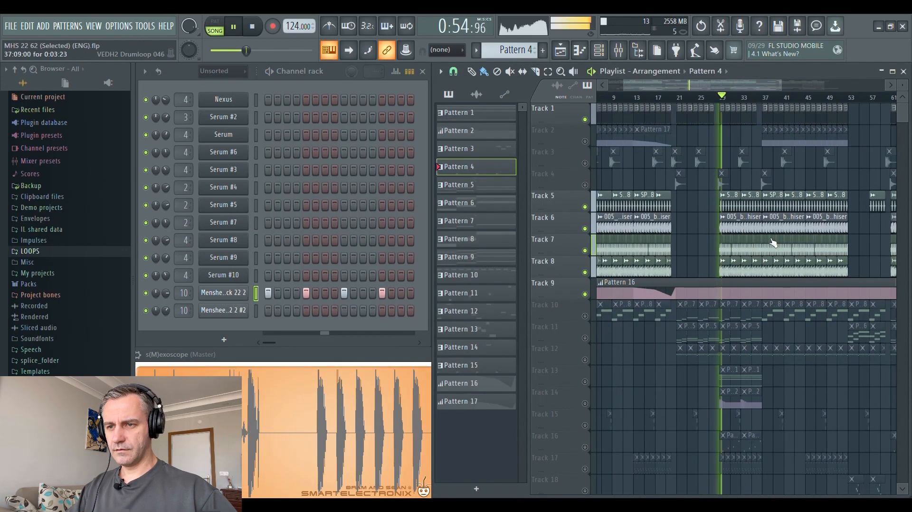
{"action": "scroll", "coordinate": [769, 209], "scroll_direction": "down", "scroll_amount": 2}
{"action": "scroll", "coordinate": [743, 172], "scroll_direction": "up", "scroll_amount": 4}
{"action": "scroll", "coordinate": [760, 185], "scroll_direction": "down", "scroll_amount": 2}
{"action": "key", "text": "space"}
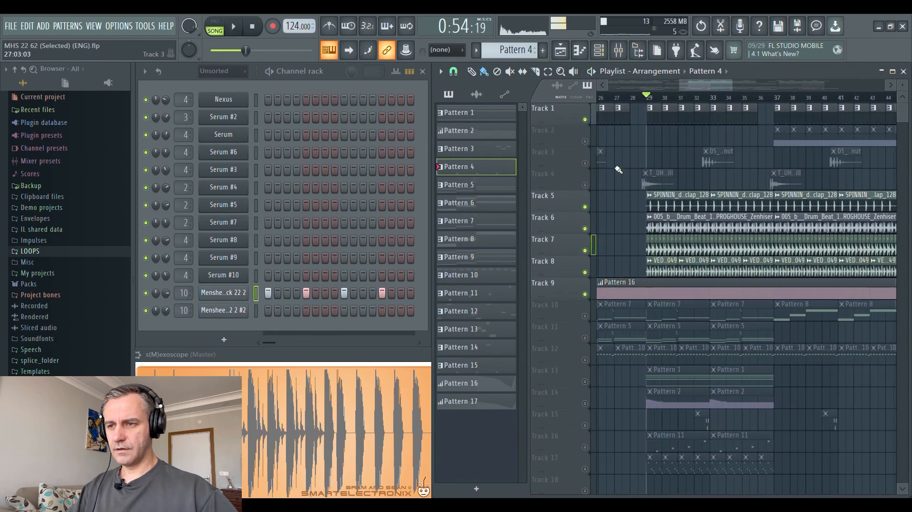
Step: Unmute Tracks 3 and 4 and play their fills together with the drums from just before bar 33
{"action": "left_click", "coordinate": [585, 163]}
{"action": "scroll", "coordinate": [750, 172], "scroll_direction": "up", "scroll_amount": 2}
{"action": "scroll", "coordinate": [665, 174], "scroll_direction": "down", "scroll_amount": 2}
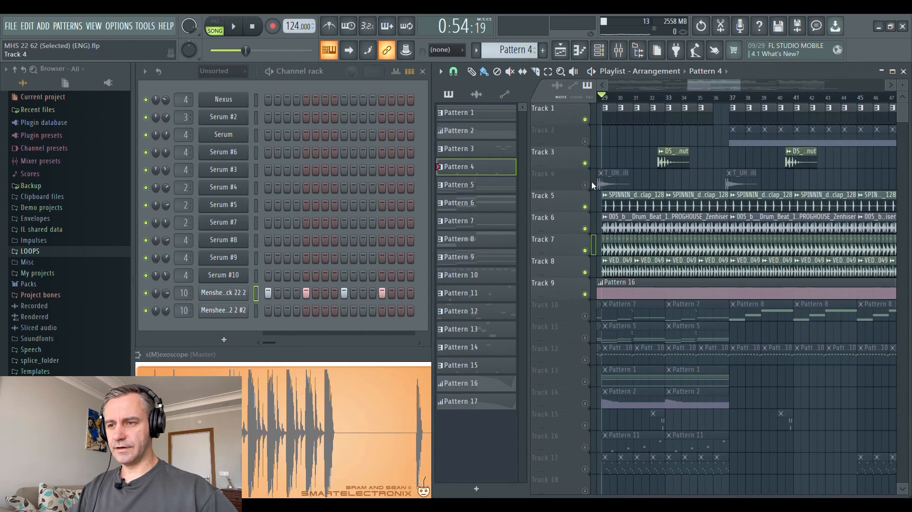
{"action": "scroll", "coordinate": [701, 176], "scroll_direction": "down", "scroll_amount": 2}
{"action": "scroll", "coordinate": [687, 166], "scroll_direction": "up", "scroll_amount": 2}
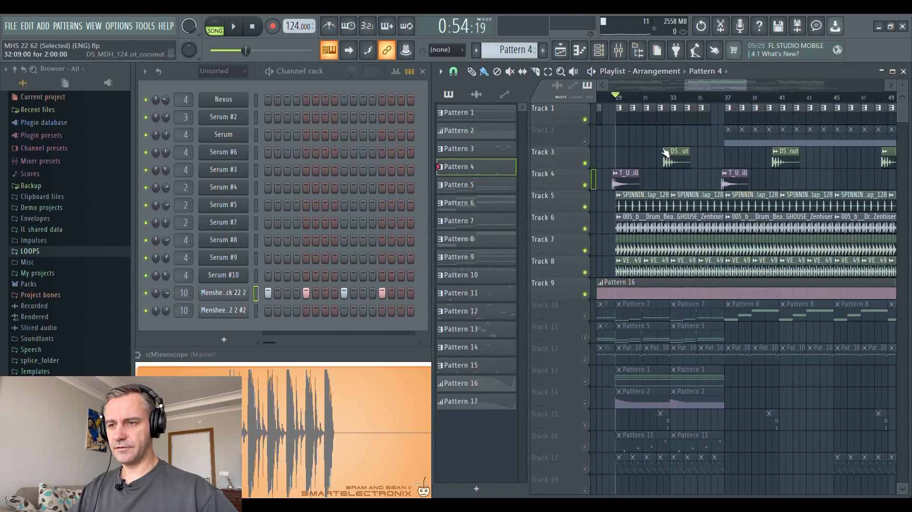
{"action": "left_click", "coordinate": [654, 98]}
{"action": "key", "text": "space"}
{"action": "scroll", "coordinate": [680, 141], "scroll_direction": "up", "scroll_amount": 2}
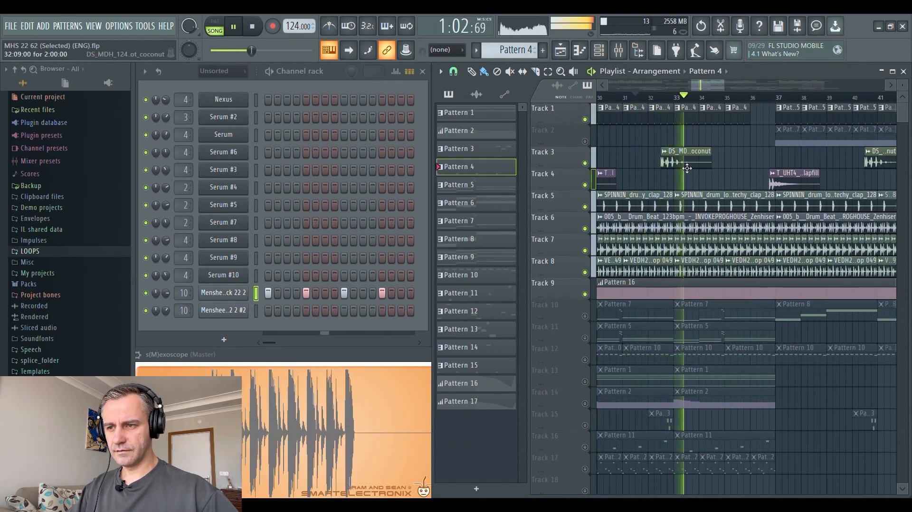
{"action": "key", "text": "space"}
Step: Solo Track 3 and play its coconut percussion fill before bar 33 on its own
{"action": "right_click", "coordinate": [585, 163]}
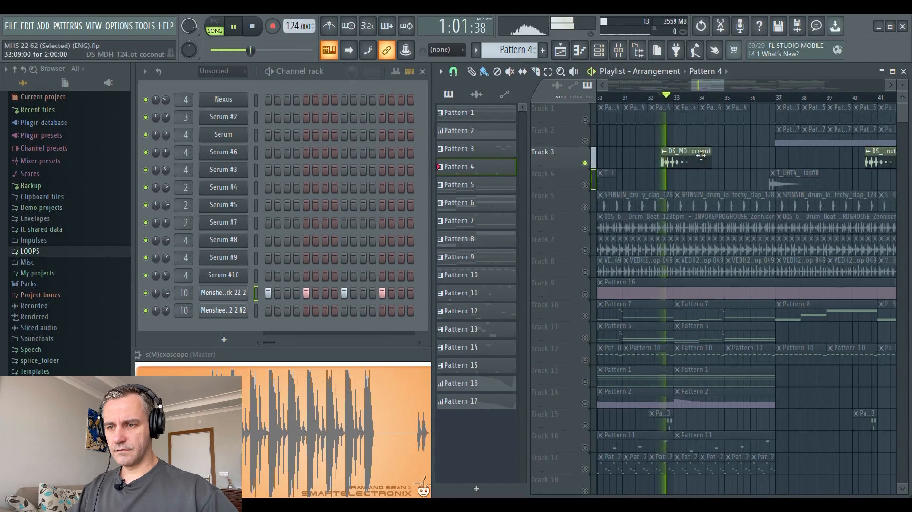
{"action": "scroll", "coordinate": [708, 176], "scroll_direction": "down", "scroll_amount": 2}
{"action": "key", "text": "space"}
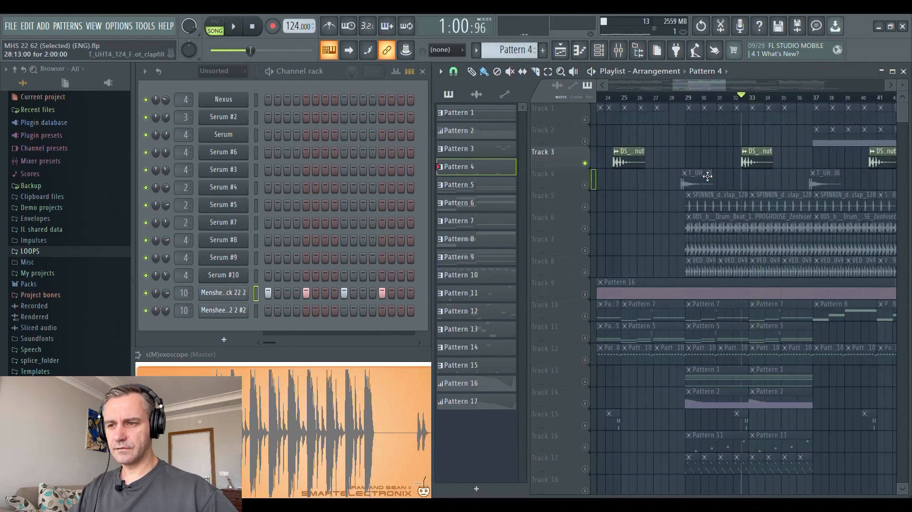
Step: Solo Track 4 and play its clap fill from just before bar 29 on its own
{"action": "right_click", "coordinate": [586, 185]}
{"action": "scroll", "coordinate": [739, 153], "scroll_direction": "up", "scroll_amount": 3}
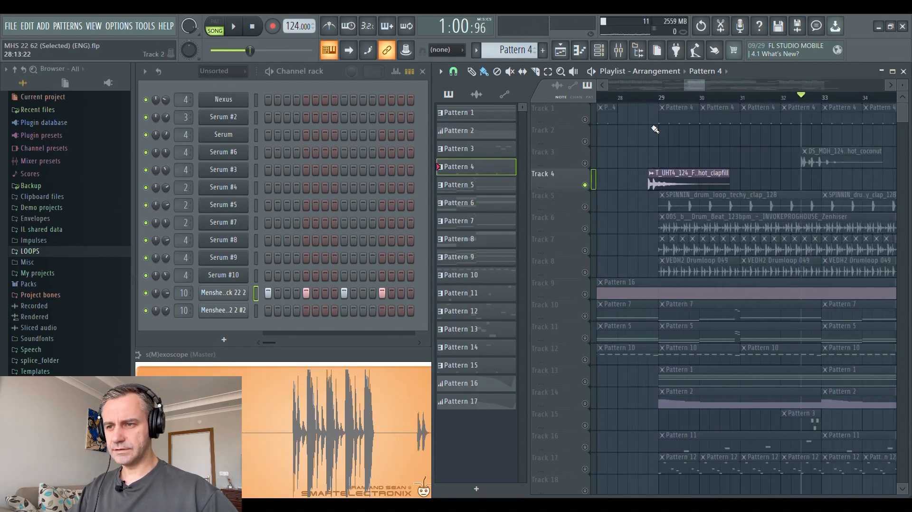
{"action": "left_click", "coordinate": [636, 99]}
{"action": "key", "text": "space"}
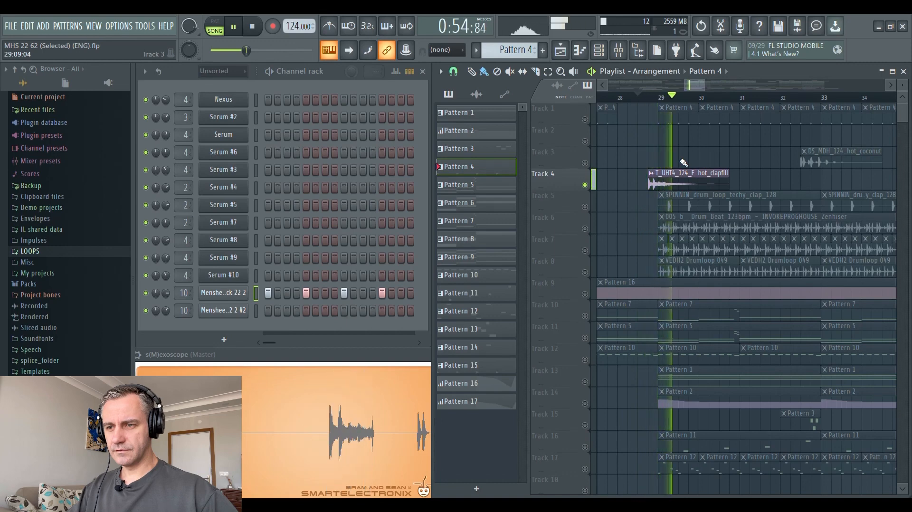
{"action": "scroll", "coordinate": [683, 163], "scroll_direction": "down", "scroll_amount": 4}
{"action": "key", "text": "space"}
Step: Unmute Tracks 1 to 3 and 5 to 9 and play the full drum section leading through bar 29
{"action": "left_click", "coordinate": [585, 162]}
{"action": "left_click", "coordinate": [586, 141]}
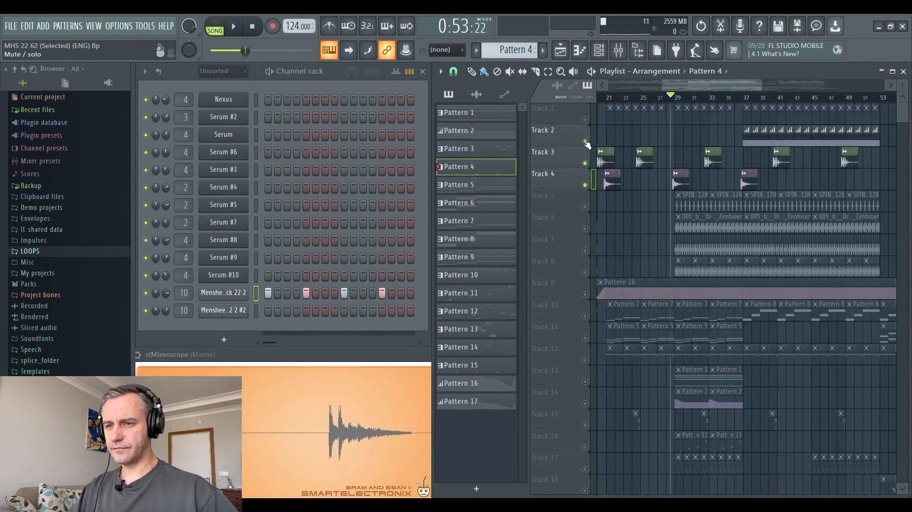
{"action": "left_click", "coordinate": [585, 120]}
{"action": "left_click_drag", "start_coordinate": [585, 208], "coordinate": [589, 295]}
{"action": "key", "text": "space"}
{"action": "scroll", "coordinate": [694, 157], "scroll_direction": "up", "scroll_amount": 3}
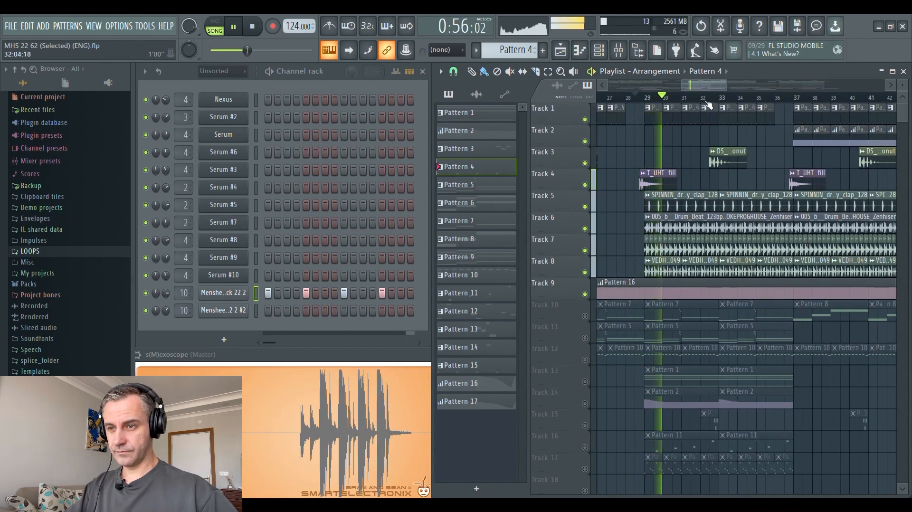
{"action": "scroll", "coordinate": [694, 190], "scroll_direction": "down", "scroll_amount": 5}
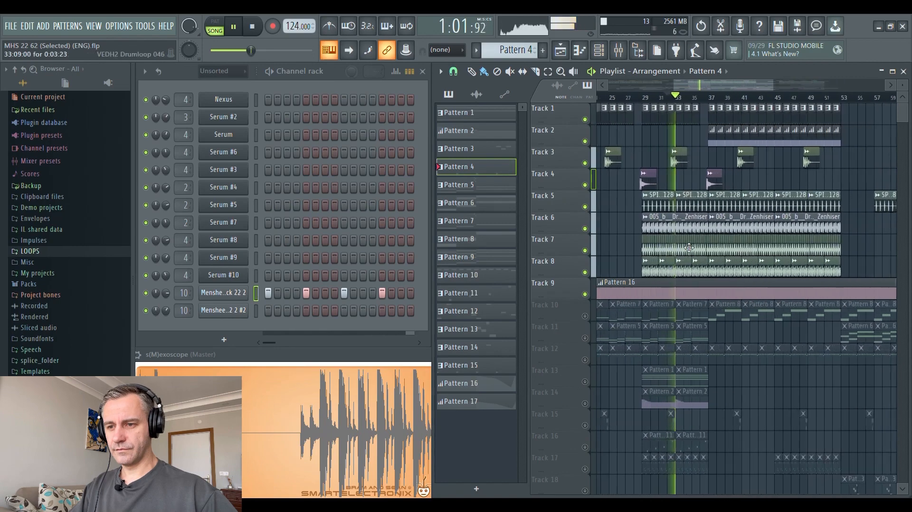
{"action": "key", "text": "space"}
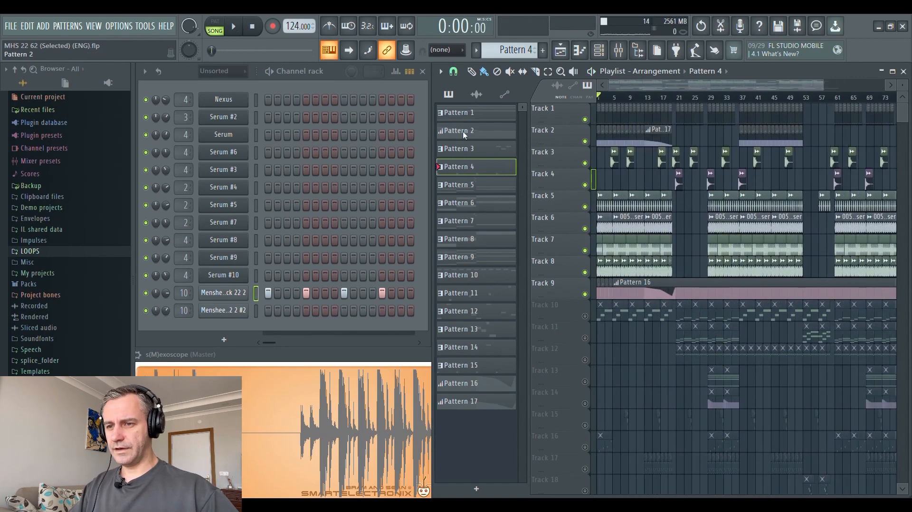
Step: Solo Track 10, unmute Track 11, and survey how their bass patterns run through the arrangement
{"action": "right_click", "coordinate": [586, 316]}
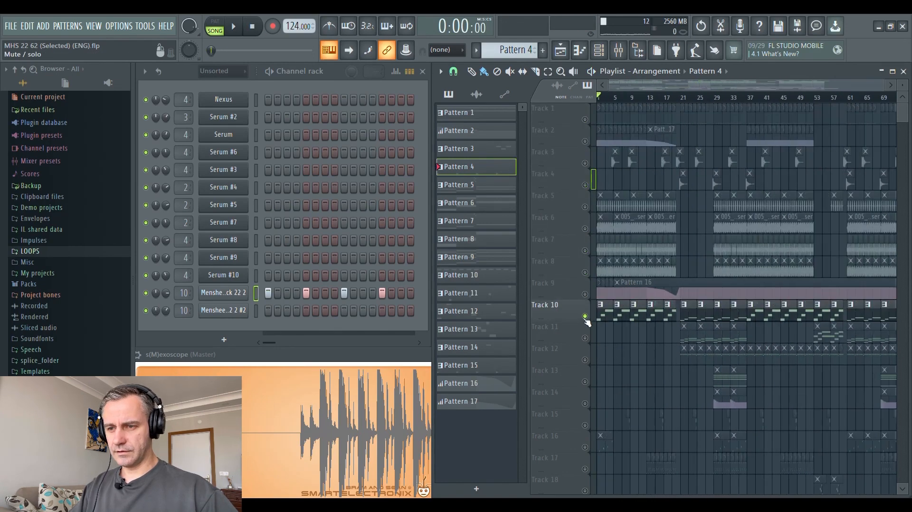
{"action": "scroll", "coordinate": [588, 322], "scroll_direction": "down", "scroll_amount": 1}
{"action": "scroll", "coordinate": [585, 341], "scroll_direction": "up", "scroll_amount": 2}
{"action": "left_click", "coordinate": [585, 338]}
{"action": "scroll", "coordinate": [757, 340], "scroll_direction": "up", "scroll_amount": 1}
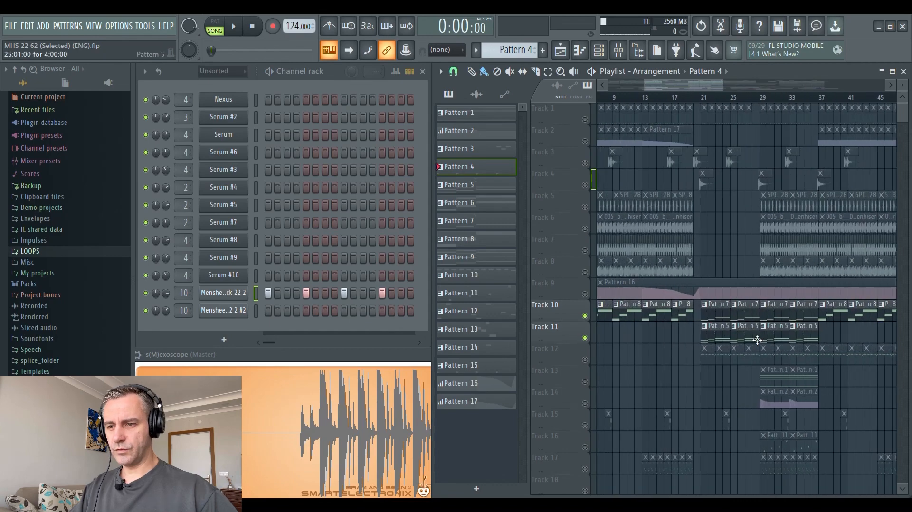
{"action": "scroll", "coordinate": [758, 340], "scroll_direction": "up", "scroll_amount": 3}
{"action": "scroll", "coordinate": [739, 331], "scroll_direction": "down", "scroll_amount": 4}
{"action": "scroll", "coordinate": [562, 316], "scroll_direction": "up", "scroll_amount": 2}
{"action": "scroll", "coordinate": [609, 207], "scroll_direction": "down", "scroll_amount": 2}
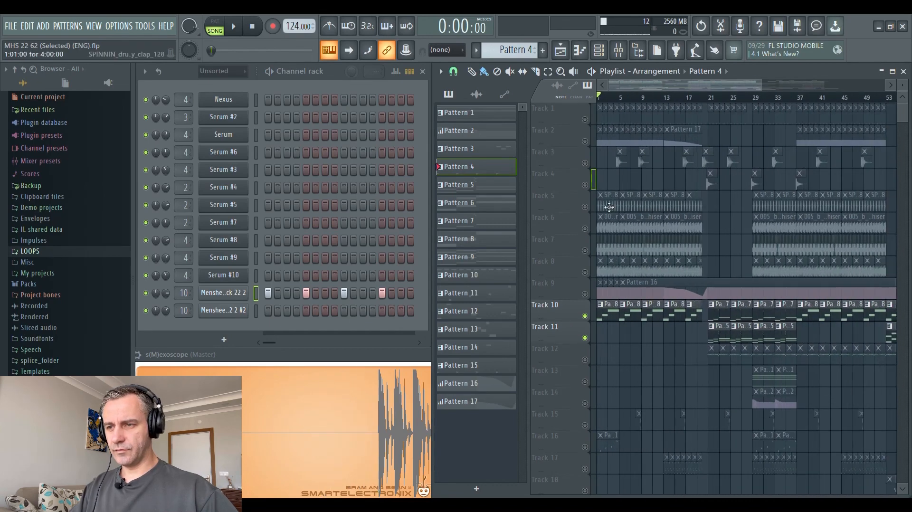
{"action": "scroll", "coordinate": [613, 318], "scroll_direction": "up", "scroll_amount": 2}
Step: Select Pattern 8 on Track 10 and play it from the song start while examining Serum #2's MHS_Sel_Bass_Sub preset without the channel settings
{"action": "left_click", "coordinate": [622, 323]}
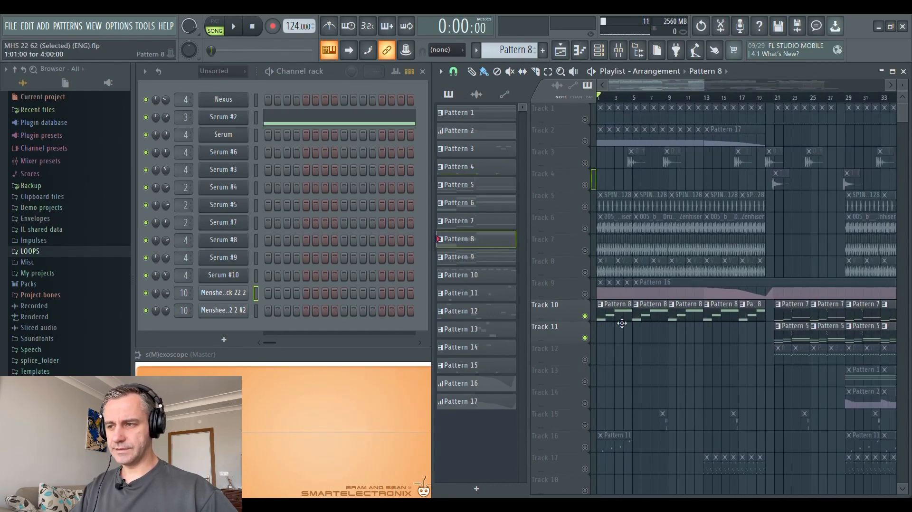
{"action": "scroll", "coordinate": [623, 323], "scroll_direction": "up", "scroll_amount": 1}
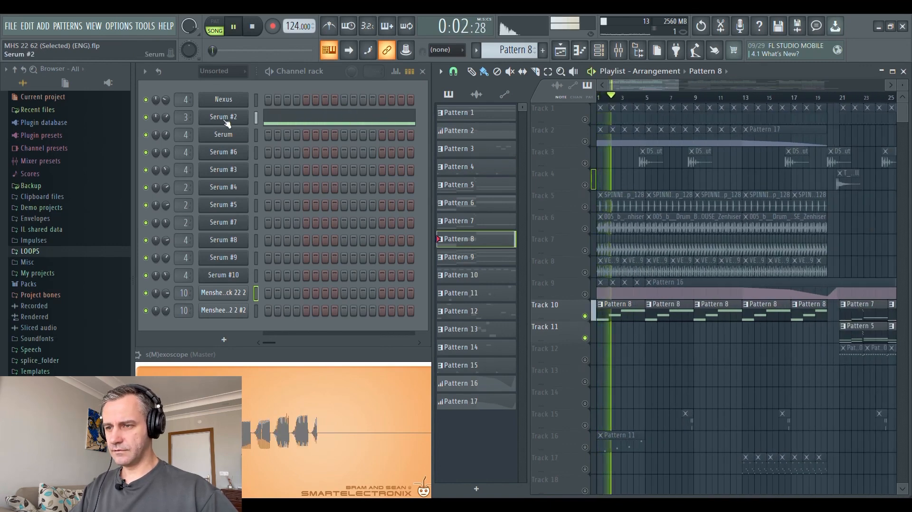
{"action": "left_click", "coordinate": [225, 122]}
{"action": "left_click_drag", "start_coordinate": [479, 120], "coordinate": [449, 95]}
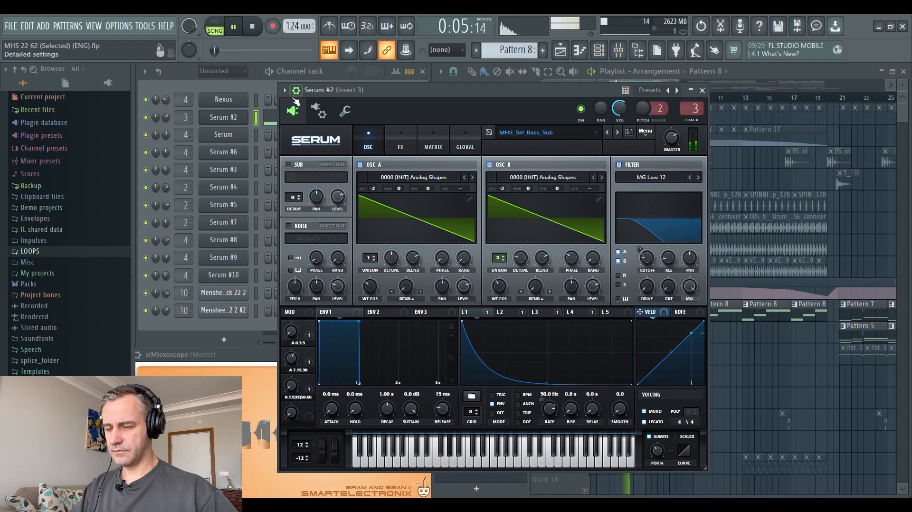
{"action": "left_click", "coordinate": [297, 93]}
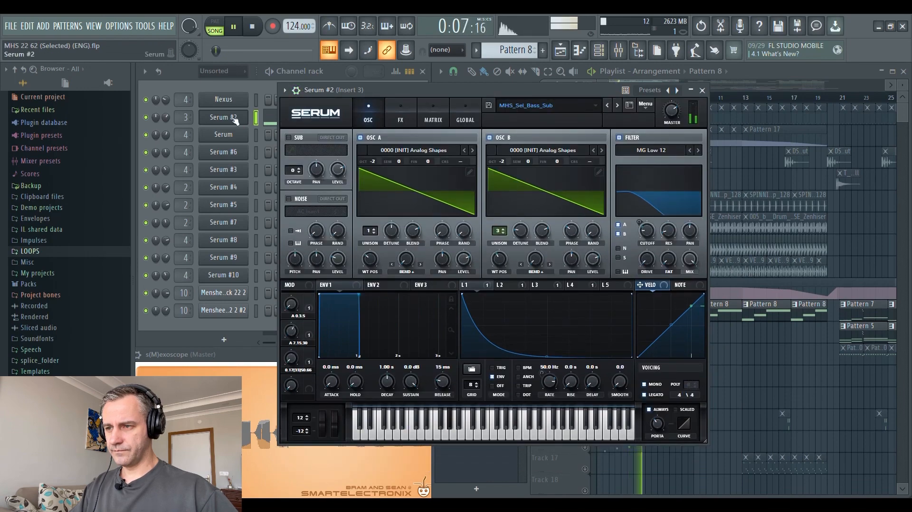
{"action": "left_click", "coordinate": [743, 72]}
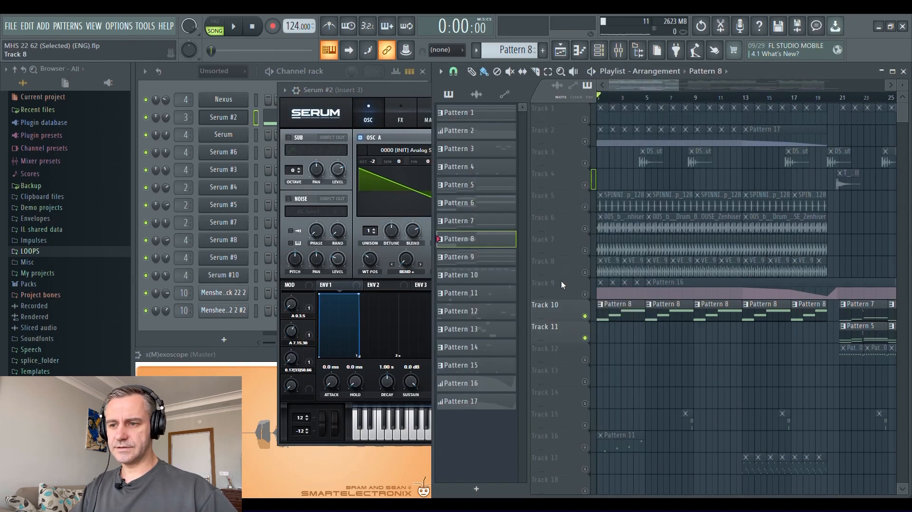
Step: Examine Pattern 8's notes in the piano roll and the Serum #2 synth settings, closing both windows
{"action": "scroll", "coordinate": [561, 285], "scroll_direction": "down", "scroll_amount": 1}
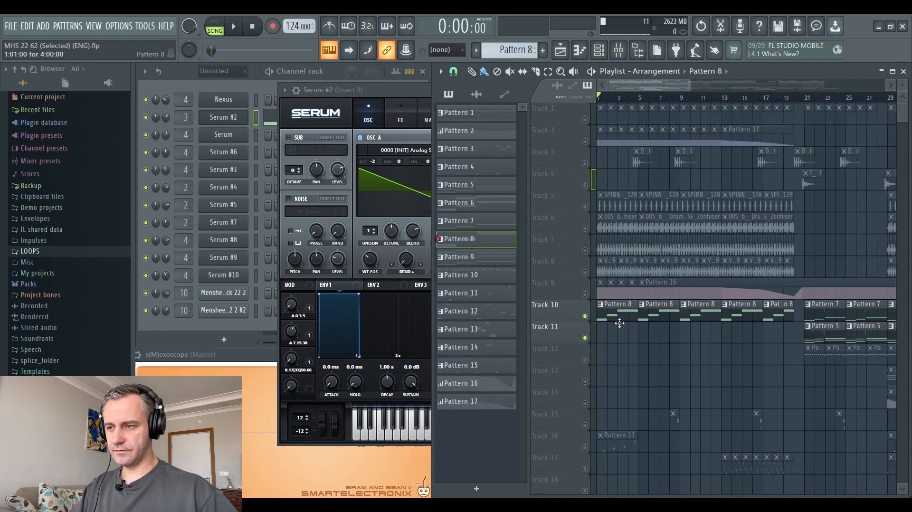
{"action": "double_click", "coordinate": [619, 323]}
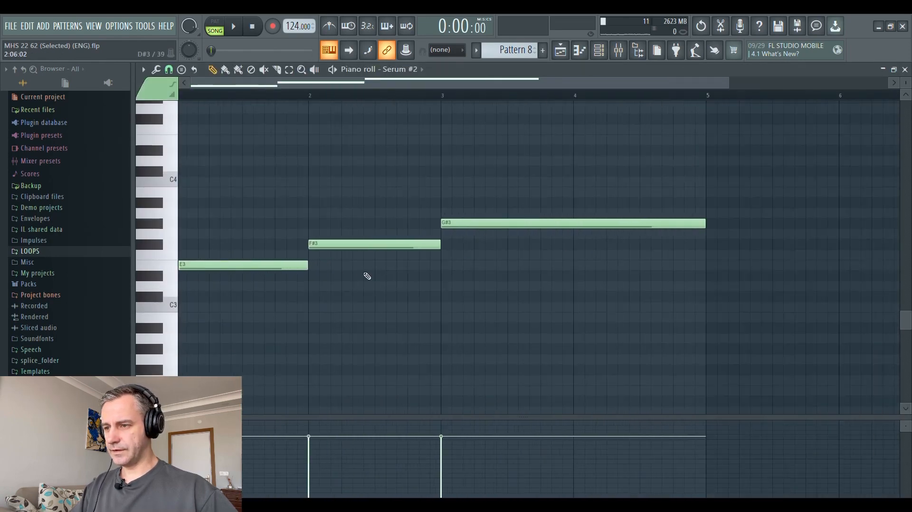
{"action": "key", "text": "F7"}
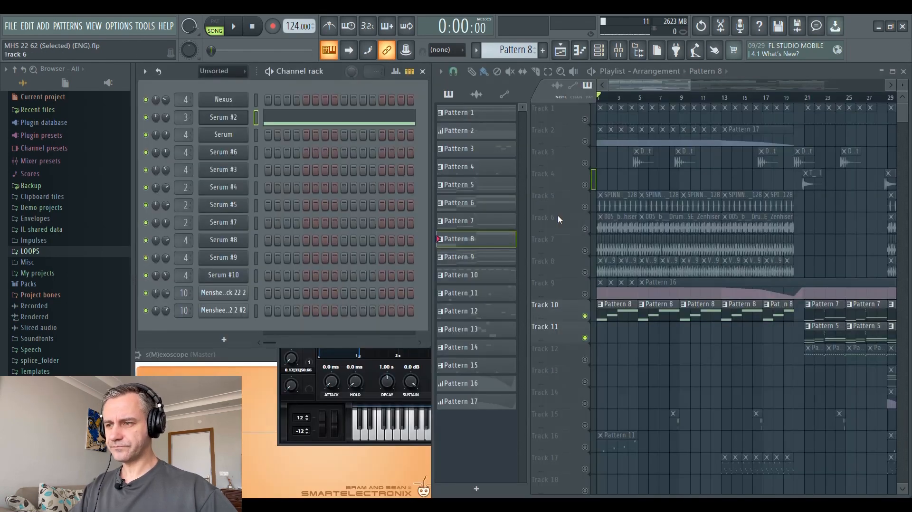
{"action": "left_click", "coordinate": [282, 418]}
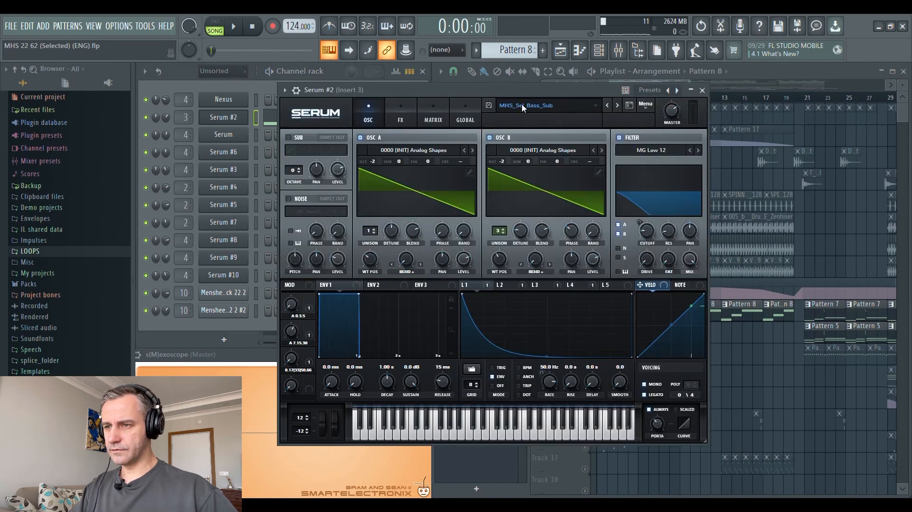
{"action": "left_click_drag", "start_coordinate": [522, 90], "coordinate": [573, 126]}
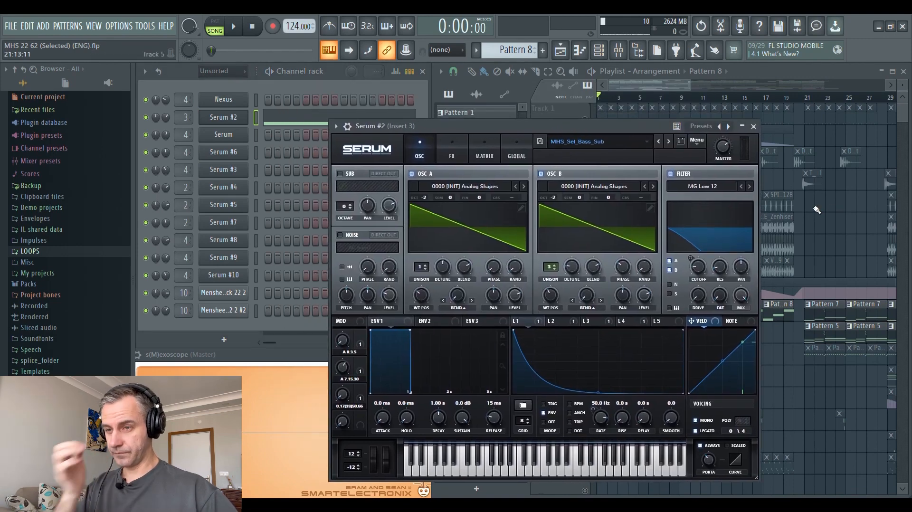
{"action": "left_click", "coordinate": [754, 127]}
Step: Select Pattern 7 on Track 10, mute Track 11, and play the bass alone from bar 21
{"action": "scroll", "coordinate": [602, 314], "scroll_direction": "down", "scroll_amount": 3}
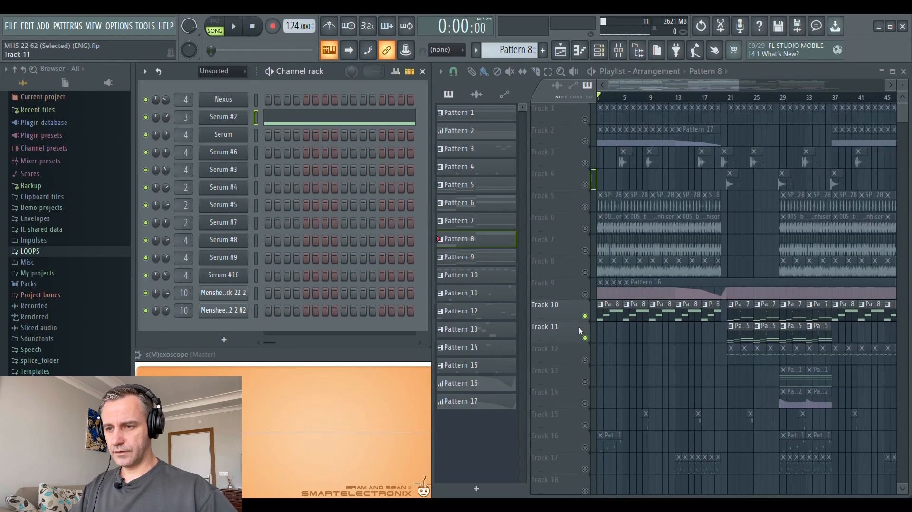
{"action": "left_click", "coordinate": [586, 316]}
{"action": "left_click", "coordinate": [586, 317]}
{"action": "scroll", "coordinate": [617, 316], "scroll_direction": "up", "scroll_amount": 6}
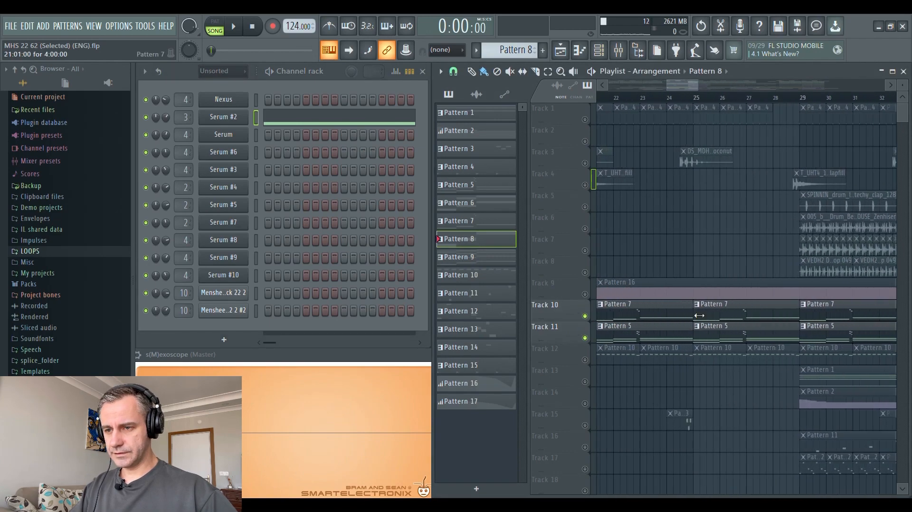
{"action": "scroll", "coordinate": [661, 316], "scroll_direction": "down", "scroll_amount": 2}
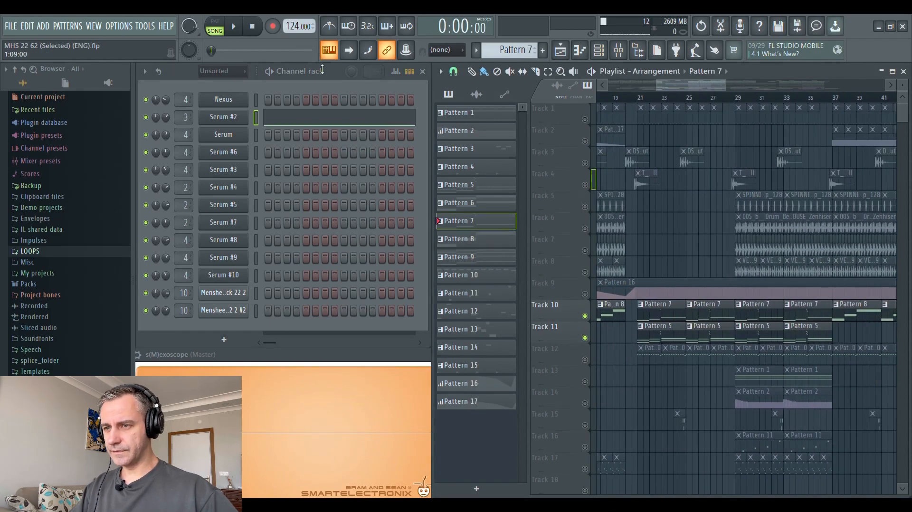
{"action": "left_click", "coordinate": [585, 337]}
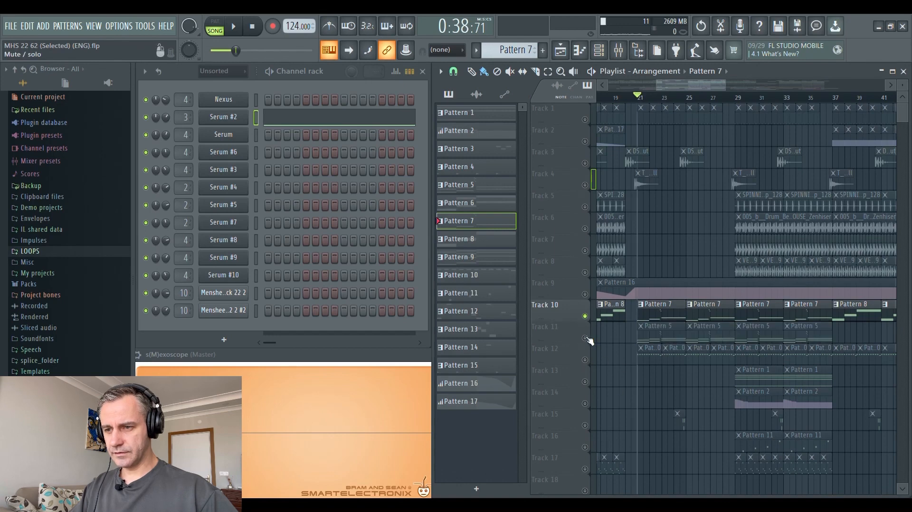
{"action": "key", "text": "space"}
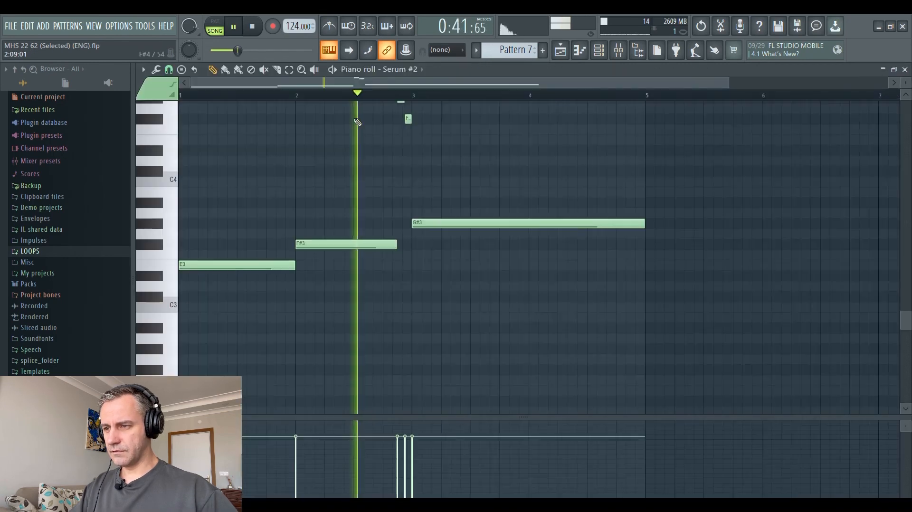
Step: Follow Pattern 7's Serum #2 notes in the piano roll during playback, then stop and inspect the short high notes before bar 3
{"action": "left_click", "coordinate": [356, 119]}
{"action": "scroll", "coordinate": [405, 171], "scroll_direction": "up", "scroll_amount": 2}
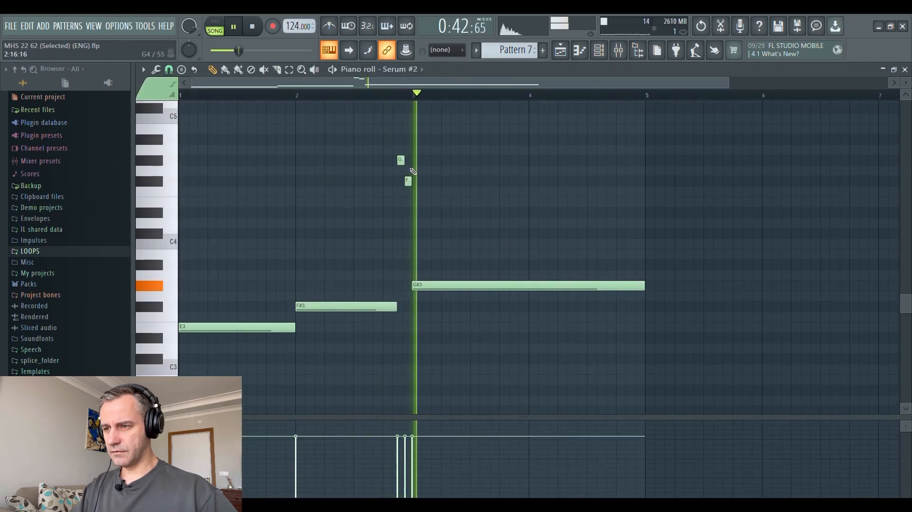
{"action": "scroll", "coordinate": [461, 209], "scroll_direction": "up", "scroll_amount": 3}
{"action": "scroll", "coordinate": [464, 211], "scroll_direction": "down", "scroll_amount": 2}
{"action": "key", "text": "space"}
{"action": "scroll", "coordinate": [388, 220], "scroll_direction": "up", "scroll_amount": 1}
{"action": "scroll", "coordinate": [388, 220], "scroll_direction": "up", "scroll_amount": 2}
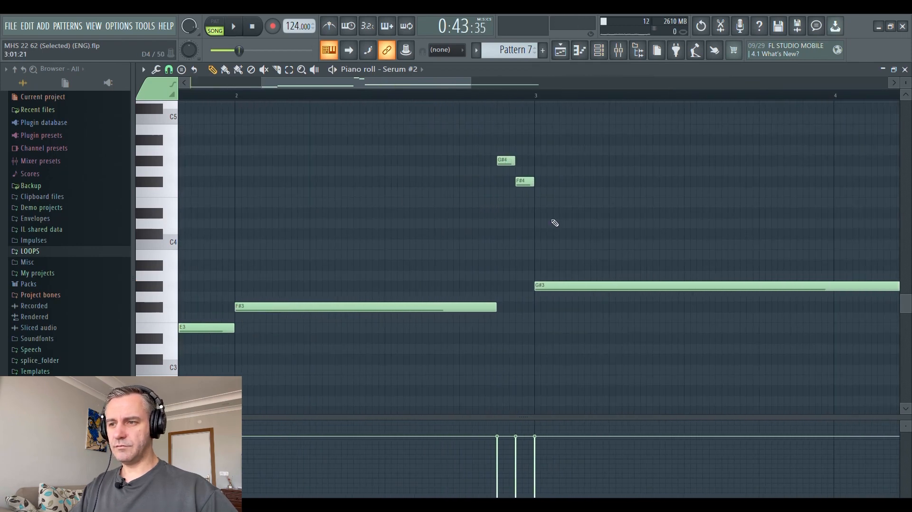
{"action": "scroll", "coordinate": [475, 200], "scroll_direction": "down", "scroll_amount": 1}
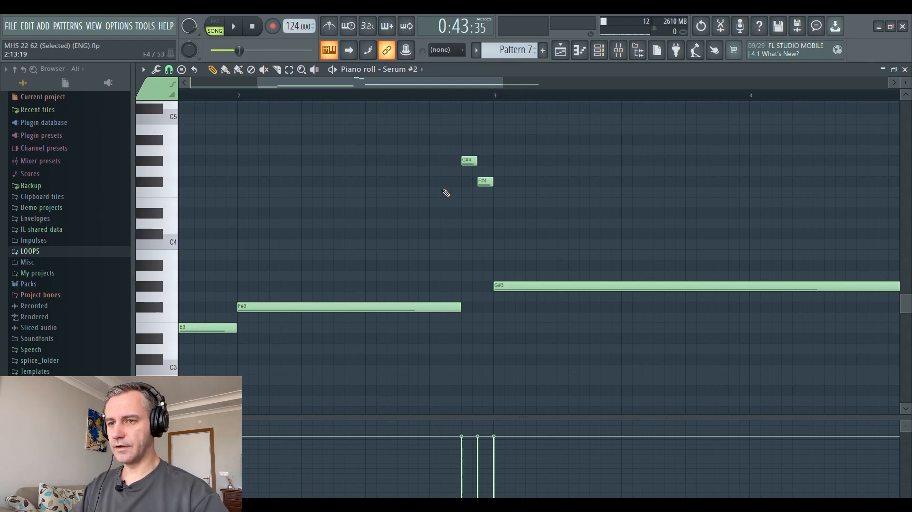
Step: Close the piano roll, solo Track 11, play from bar 21, and select the Pattern 5 clip
{"action": "scroll", "coordinate": [446, 193], "scroll_direction": "down", "scroll_amount": 3}
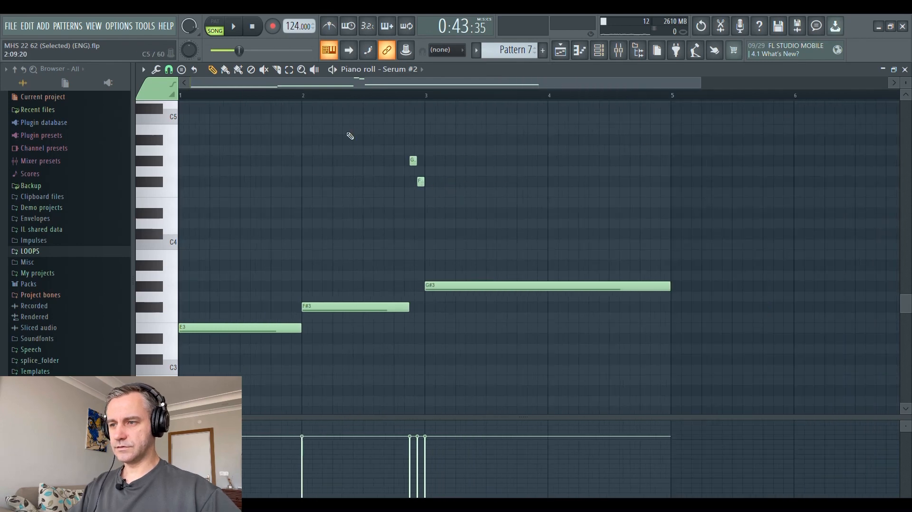
{"action": "key", "text": "Escape"}
{"action": "scroll", "coordinate": [648, 337], "scroll_direction": "up", "scroll_amount": 2}
{"action": "scroll", "coordinate": [641, 336], "scroll_direction": "down", "scroll_amount": 1}
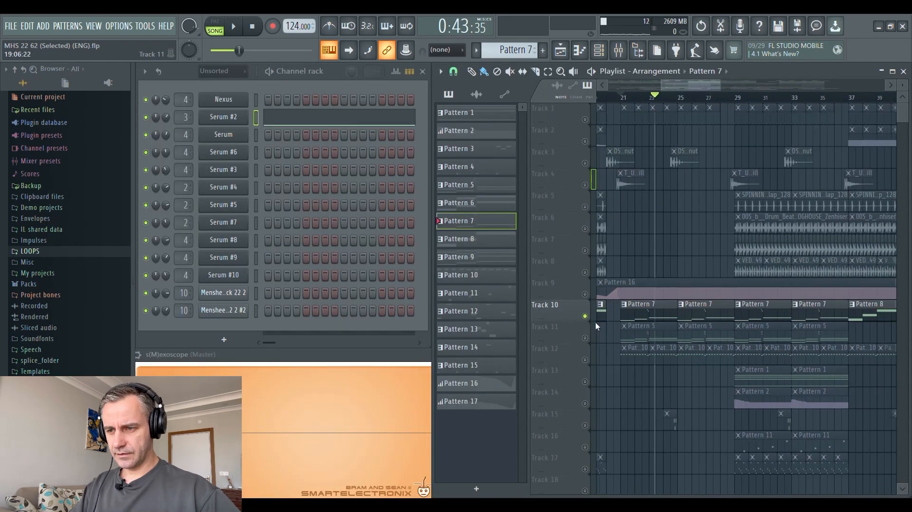
{"action": "left_click", "coordinate": [588, 338]}
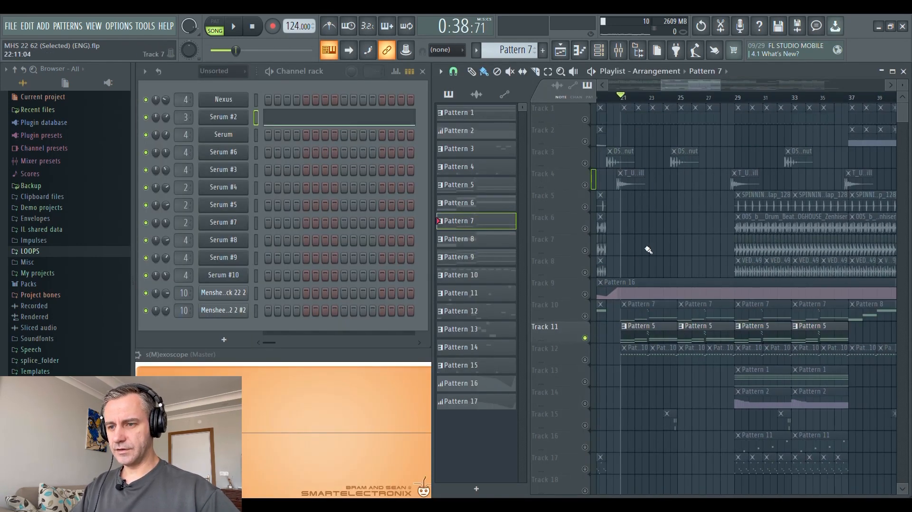
{"action": "scroll", "coordinate": [649, 266], "scroll_direction": "up", "scroll_amount": 1}
{"action": "key", "text": "space"}
{"action": "left_click", "coordinate": [652, 342]}
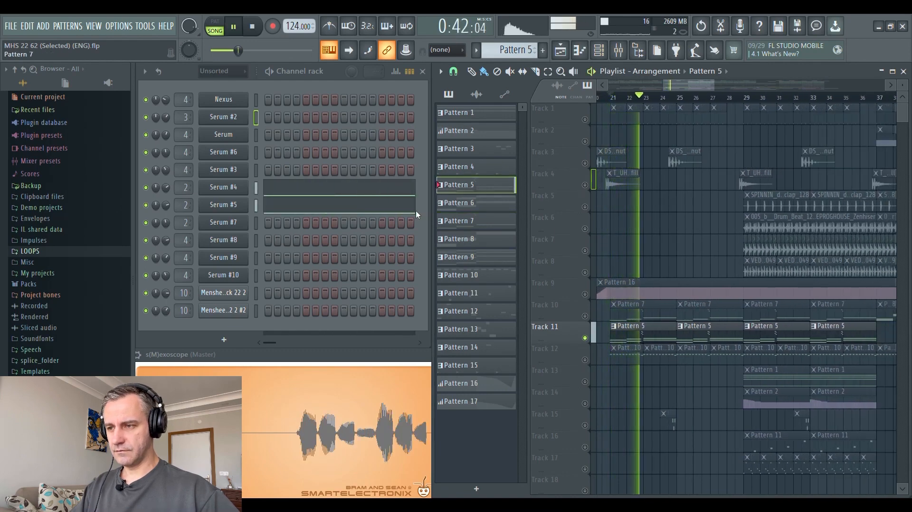
Step: View Pattern 5's Serum #5 and Serum #4 notes in the piano roll during playback, closing the editor and stopping playback
{"action": "left_click", "coordinate": [402, 205]}
{"action": "key", "text": "Escape"}
{"action": "left_click", "coordinate": [367, 191]}
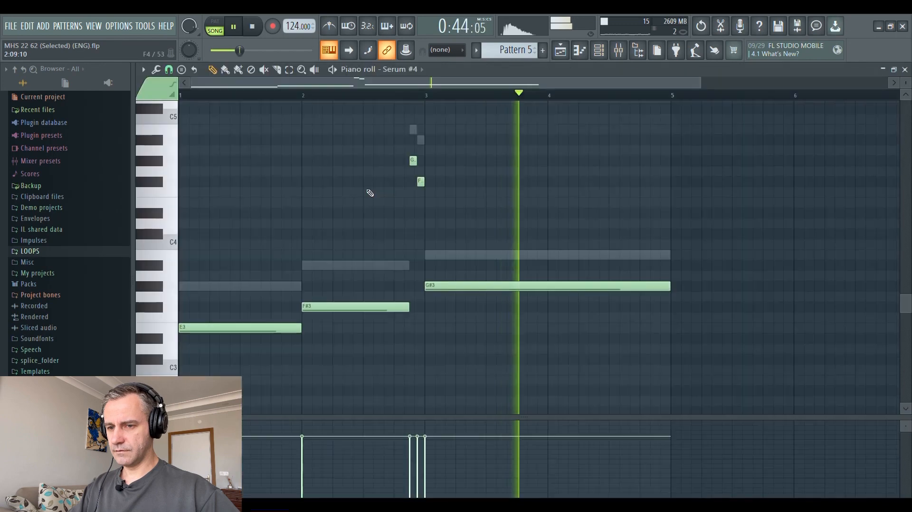
{"action": "key", "text": "Escape"}
{"action": "key", "text": "space"}
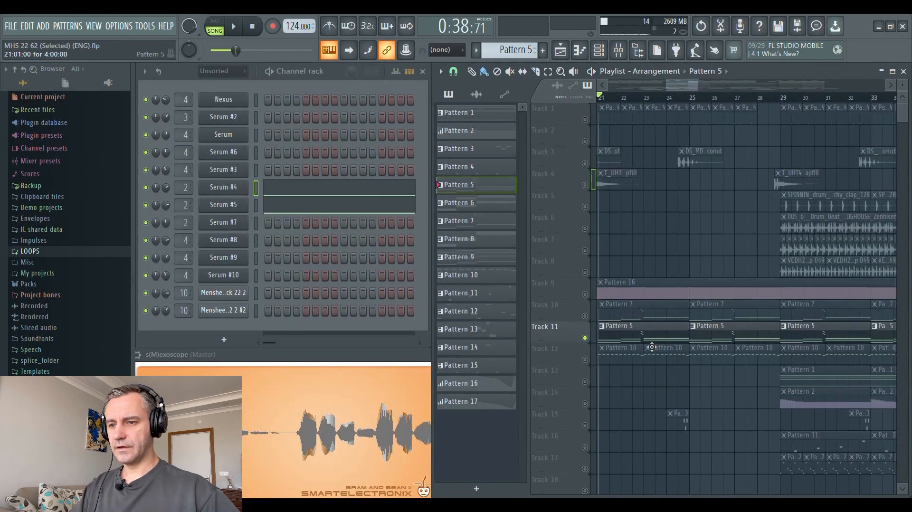
Step: Mute Serum #5 and play Serum #4 alone from bar 21, checking its Pattern 5 notes before stopping
{"action": "scroll", "coordinate": [660, 346], "scroll_direction": "down", "scroll_amount": 2}
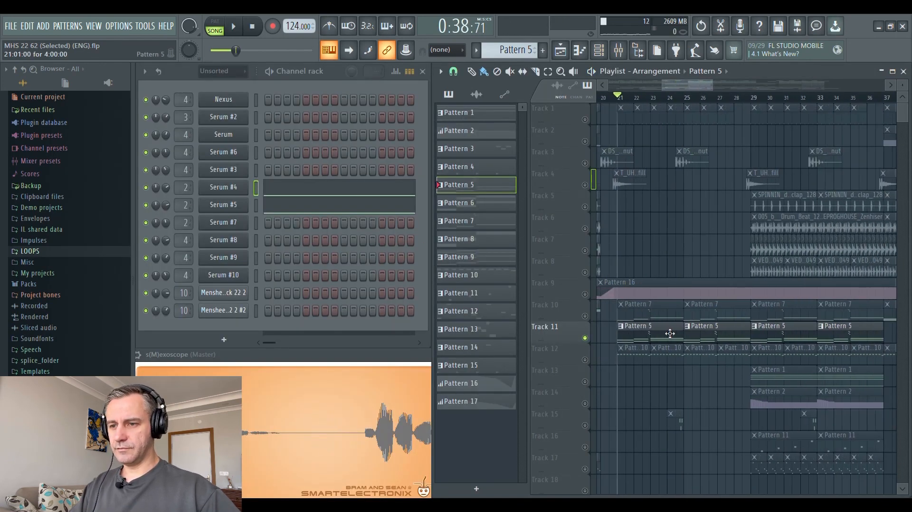
{"action": "scroll", "coordinate": [640, 341], "scroll_direction": "up", "scroll_amount": 2}
{"action": "scroll", "coordinate": [631, 339], "scroll_direction": "down", "scroll_amount": 2}
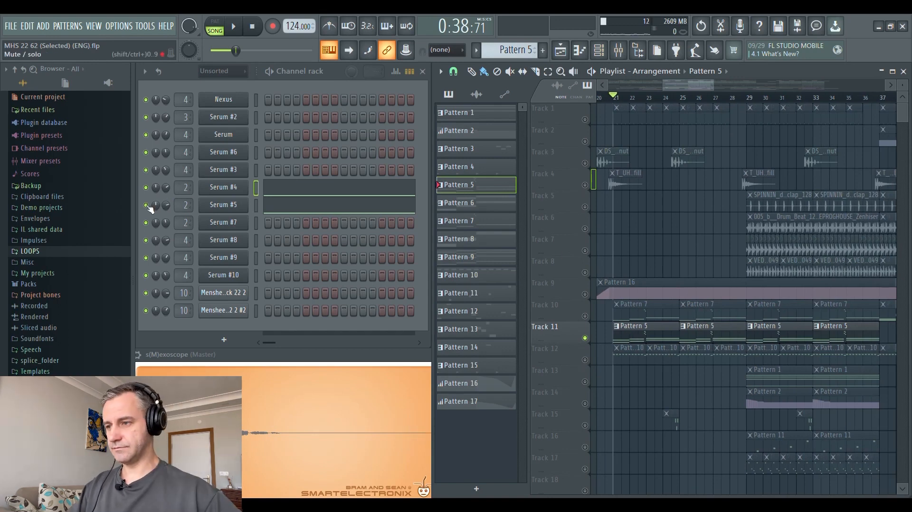
{"action": "scroll", "coordinate": [655, 266], "scroll_direction": "up", "scroll_amount": 3}
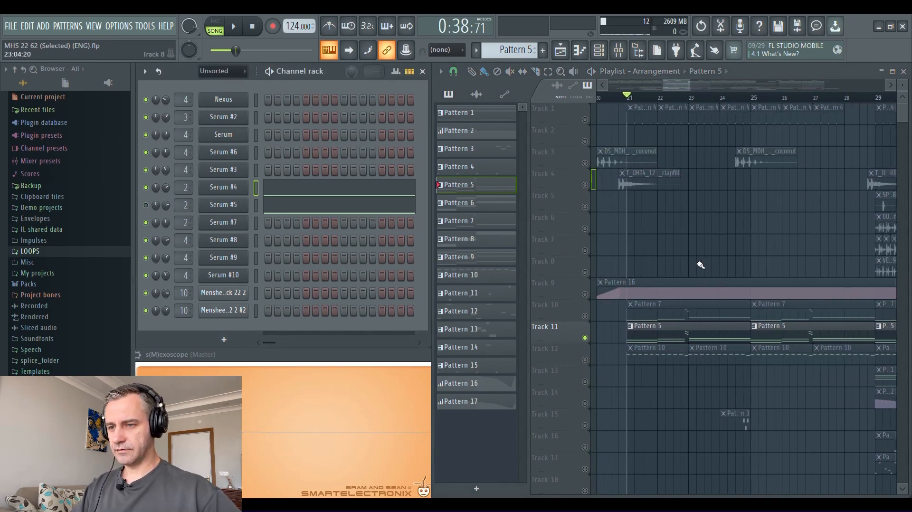
{"action": "key", "text": "space"}
{"action": "scroll", "coordinate": [659, 260], "scroll_direction": "down", "scroll_amount": 1}
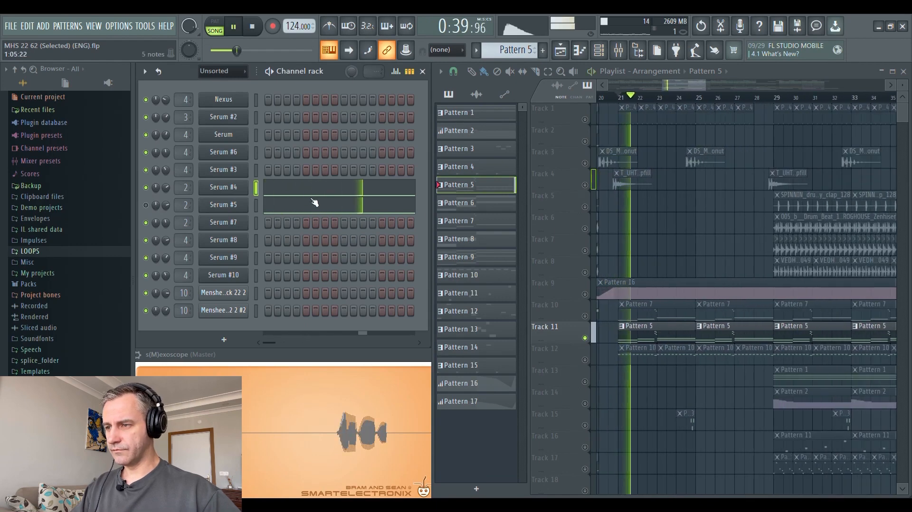
{"action": "left_click", "coordinate": [315, 191]}
{"action": "scroll", "coordinate": [332, 208], "scroll_direction": "down", "scroll_amount": 1}
{"action": "key", "text": "Escape"}
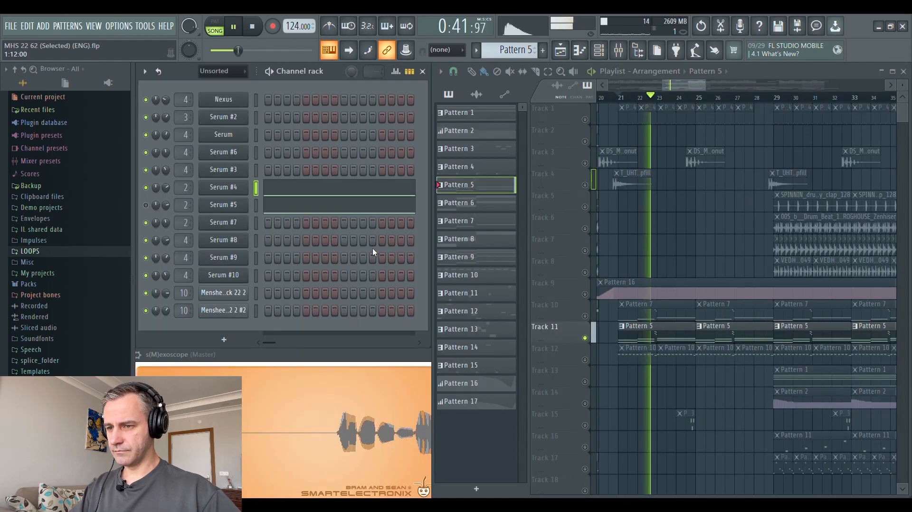
{"action": "scroll", "coordinate": [672, 330], "scroll_direction": "up", "scroll_amount": 2}
{"action": "scroll", "coordinate": [672, 330], "scroll_direction": "down", "scroll_amount": 2}
{"action": "key", "text": "space"}
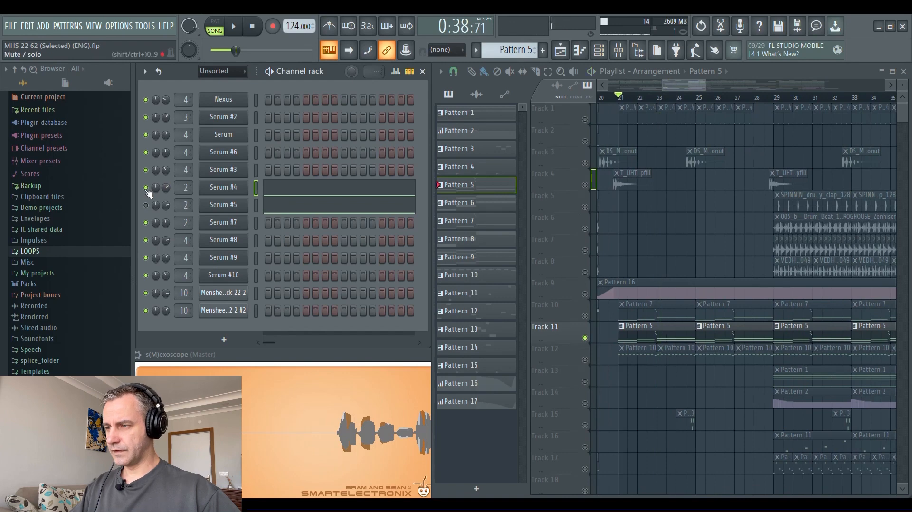
Step: Mute Serum #4, unmute Serum #5 and play it alone, examining its Pattern 5 notes in the piano roll
{"action": "scroll", "coordinate": [665, 372], "scroll_direction": "up", "scroll_amount": 1}
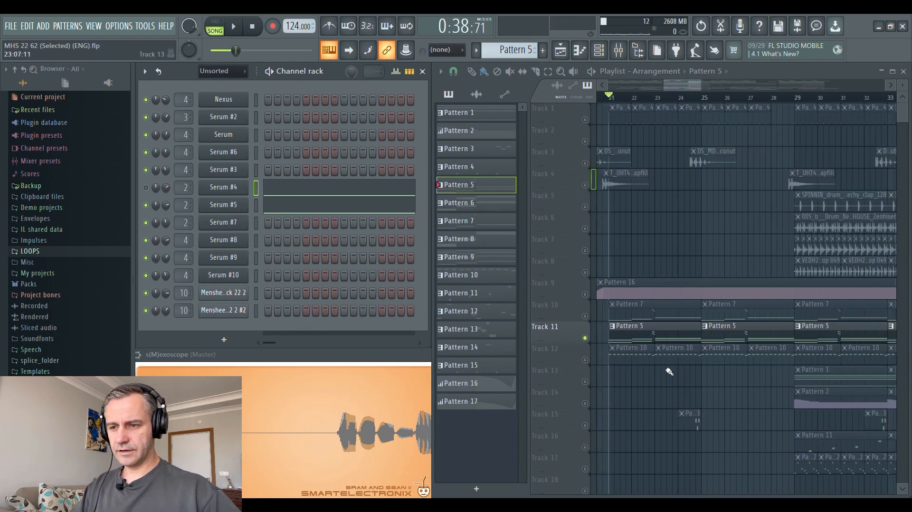
{"action": "key", "text": "space"}
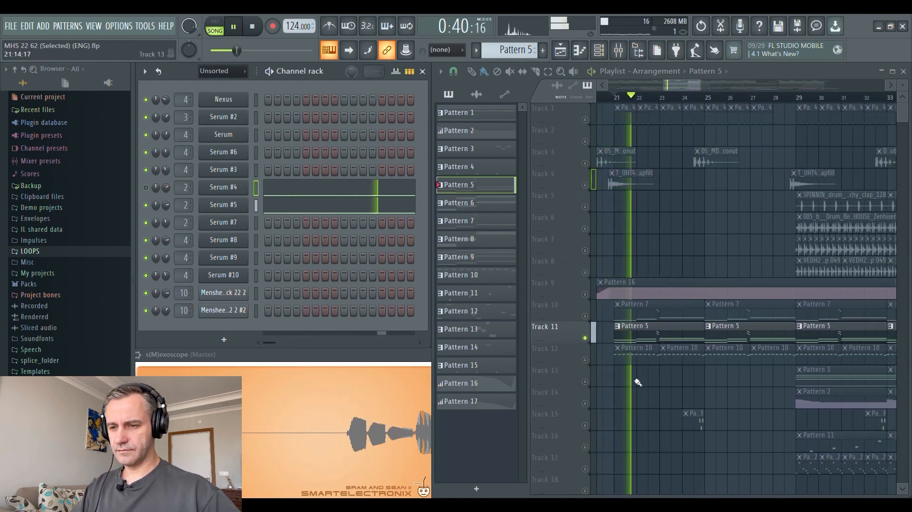
{"action": "left_click", "coordinate": [346, 207]}
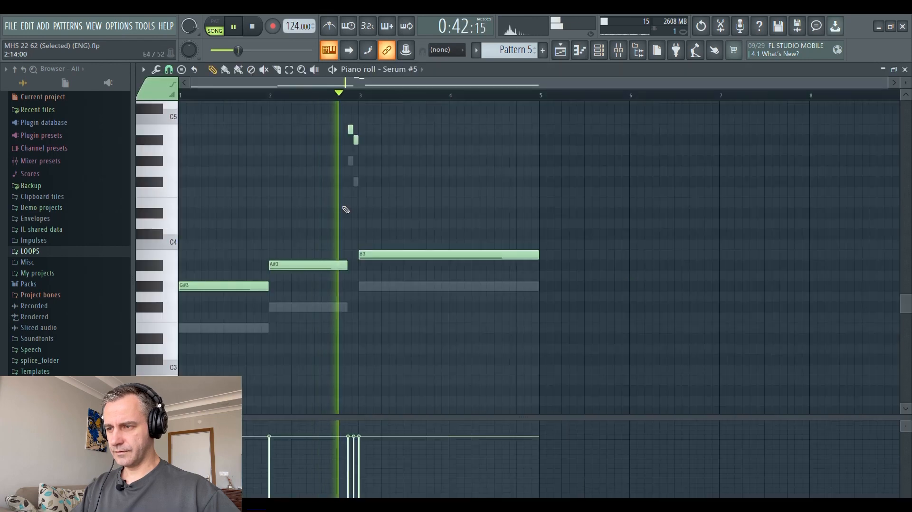
{"action": "scroll", "coordinate": [345, 314], "scroll_direction": "up", "scroll_amount": 2}
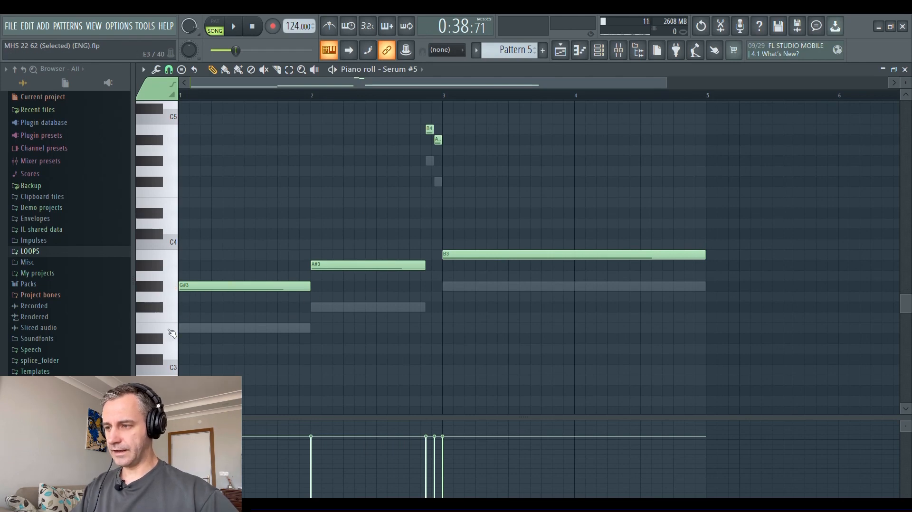
{"action": "key", "text": "F7"}
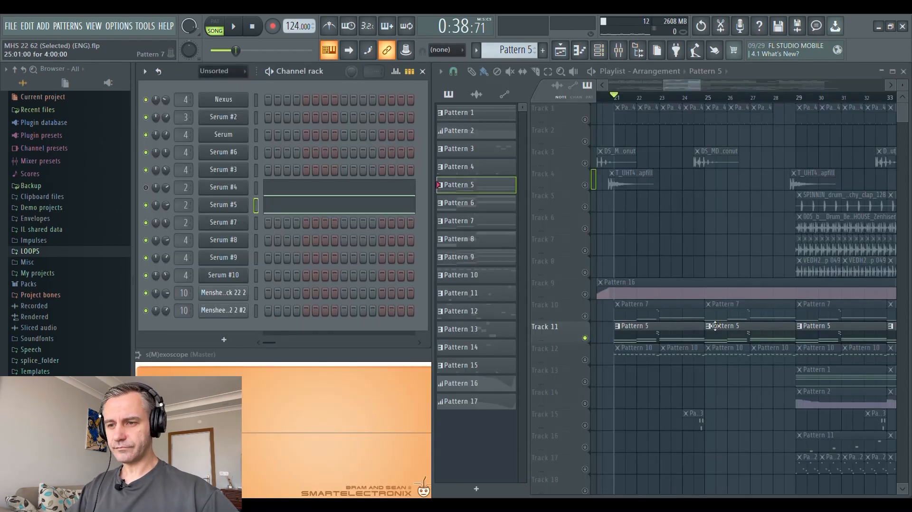
{"action": "scroll", "coordinate": [650, 355], "scroll_direction": "down", "scroll_amount": 2}
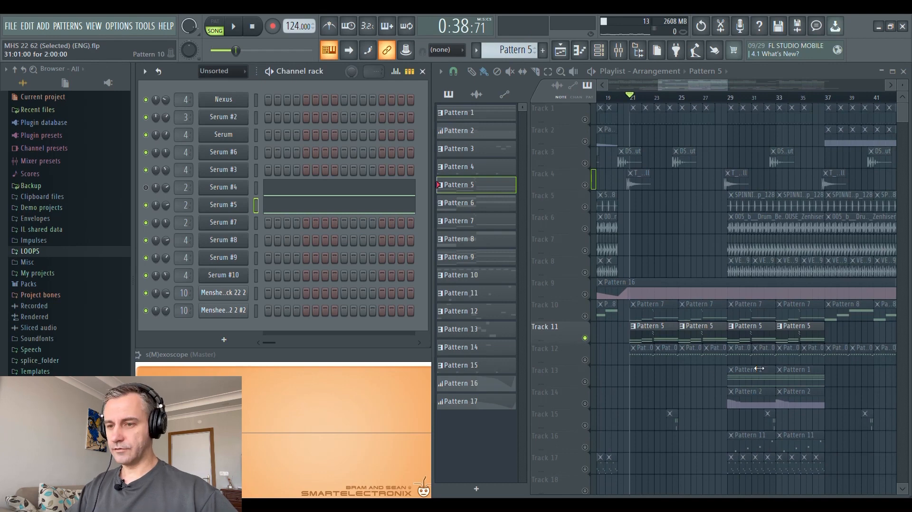
{"action": "scroll", "coordinate": [675, 339], "scroll_direction": "up", "scroll_amount": 2}
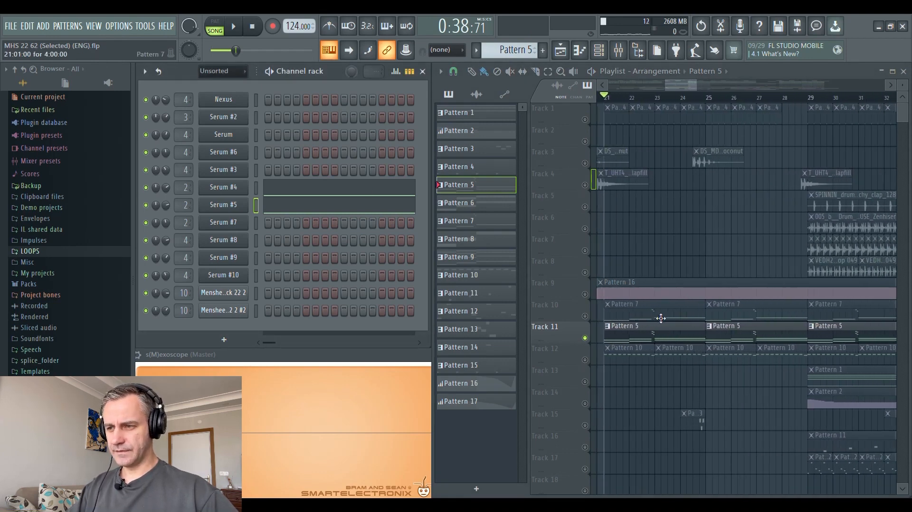
Step: Play Serum #4 and Serum #5 together, following Pattern 5's notes in the Serum #5 piano roll, then stop and close it
{"action": "key", "text": "space"}
{"action": "left_click", "coordinate": [346, 205]}
{"action": "scroll", "coordinate": [319, 208], "scroll_direction": "up", "scroll_amount": 4}
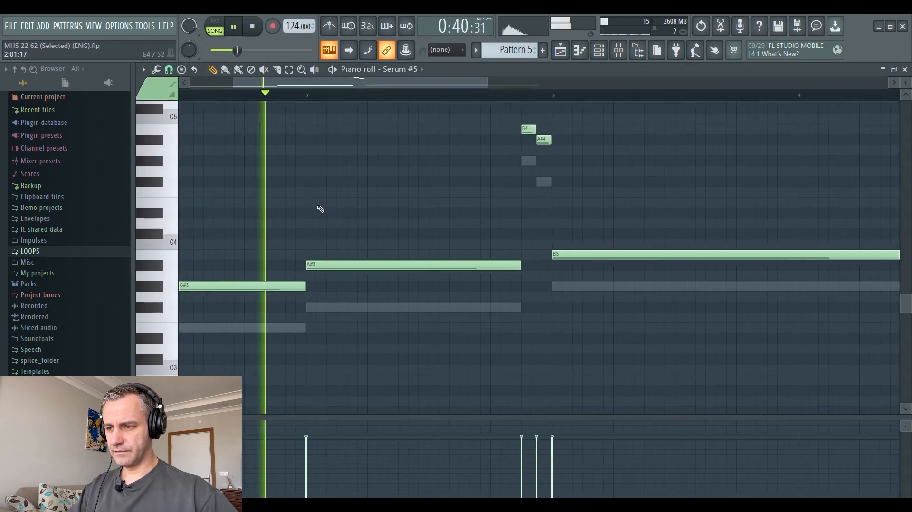
{"action": "scroll", "coordinate": [319, 208], "scroll_direction": "down", "scroll_amount": 1}
{"action": "scroll", "coordinate": [508, 229], "scroll_direction": "up", "scroll_amount": 1}
{"action": "scroll", "coordinate": [508, 229], "scroll_direction": "up", "scroll_amount": 1}
{"action": "scroll", "coordinate": [503, 230], "scroll_direction": "down", "scroll_amount": 2}
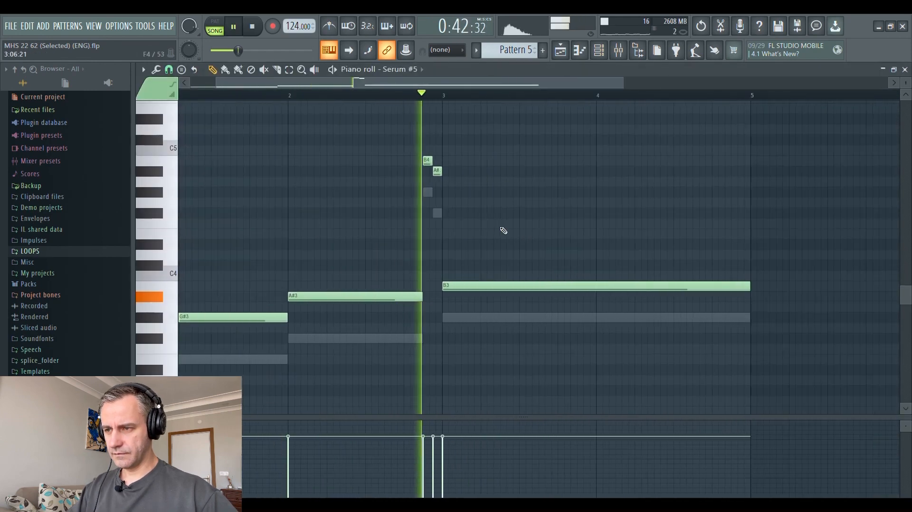
{"action": "scroll", "coordinate": [520, 231], "scroll_direction": "up", "scroll_amount": 1}
{"action": "scroll", "coordinate": [519, 230], "scroll_direction": "down", "scroll_amount": 1}
{"action": "key", "text": "space"}
{"action": "key", "text": "Escape"}
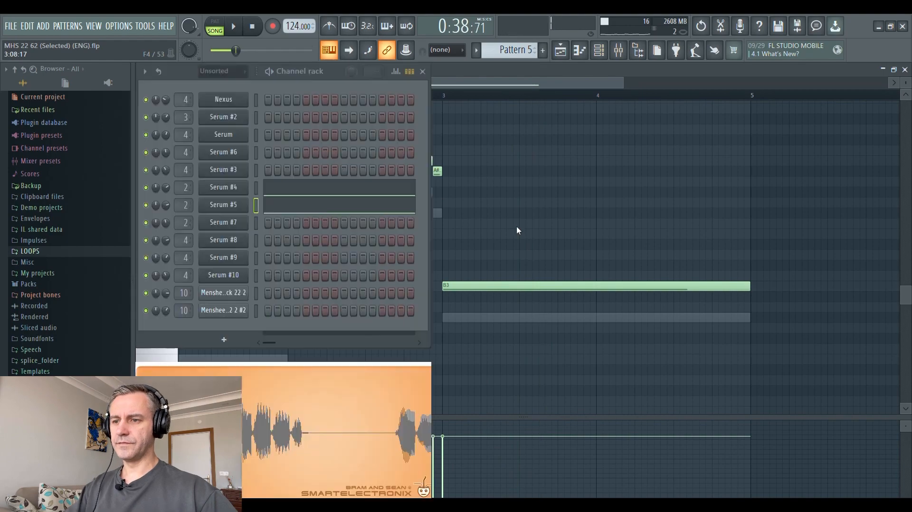
{"action": "scroll", "coordinate": [661, 354], "scroll_direction": "up", "scroll_amount": 2}
{"action": "scroll", "coordinate": [660, 354], "scroll_direction": "down", "scroll_amount": 4}
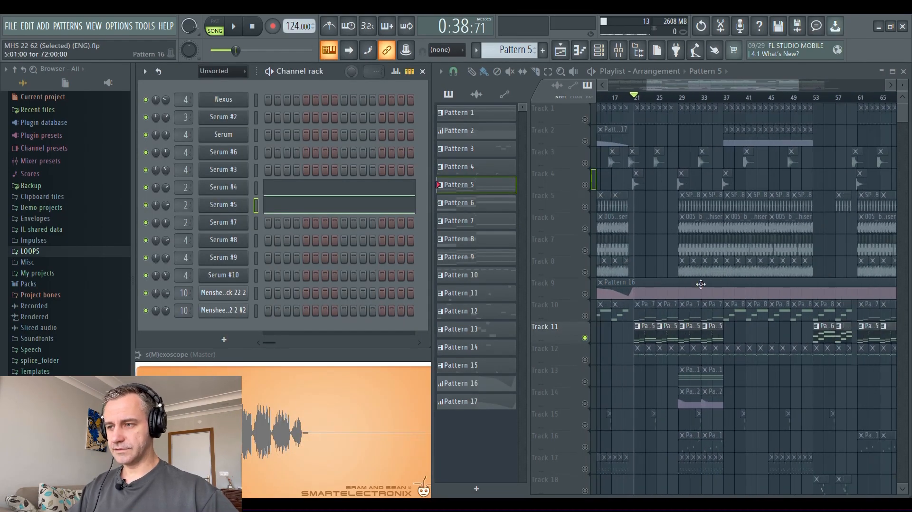
{"action": "scroll", "coordinate": [665, 349], "scroll_direction": "up", "scroll_amount": 1}
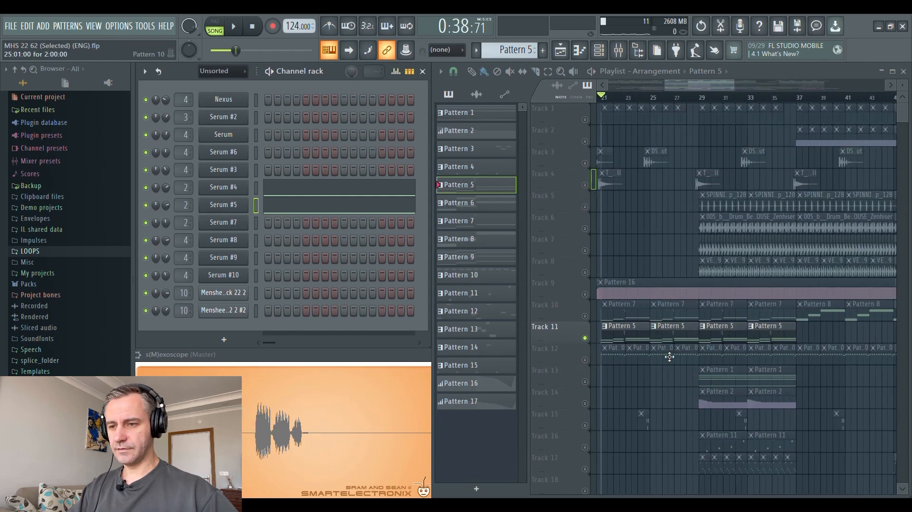
{"action": "scroll", "coordinate": [654, 342], "scroll_direction": "up", "scroll_amount": 1}
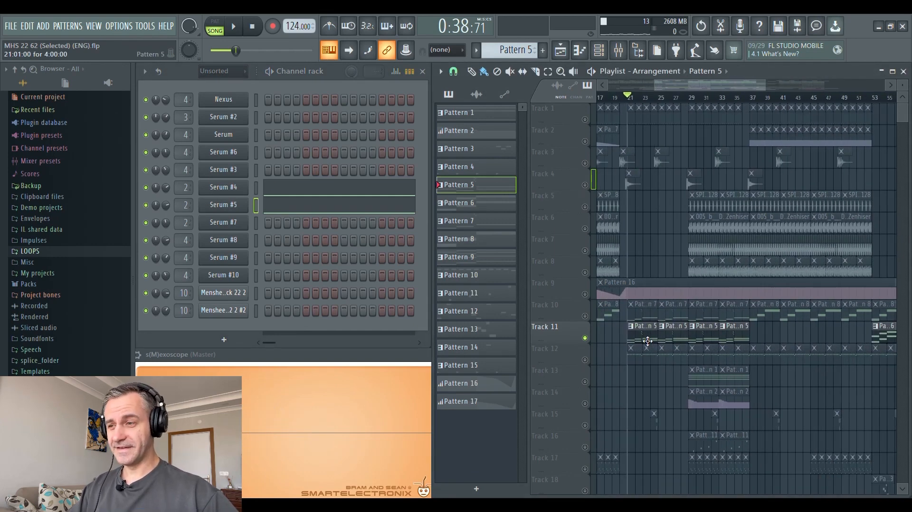
{"action": "scroll", "coordinate": [648, 340], "scroll_direction": "up", "scroll_amount": 2}
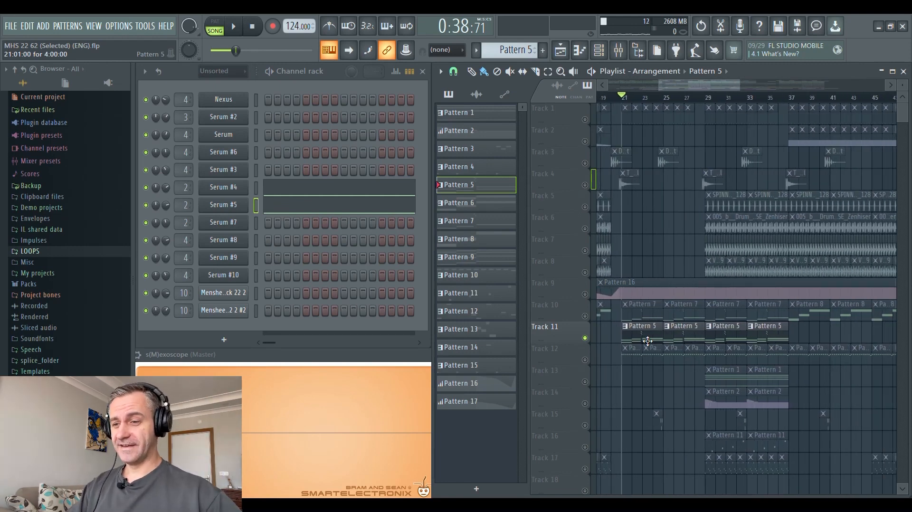
{"action": "scroll", "coordinate": [648, 341], "scroll_direction": "down", "scroll_amount": 3}
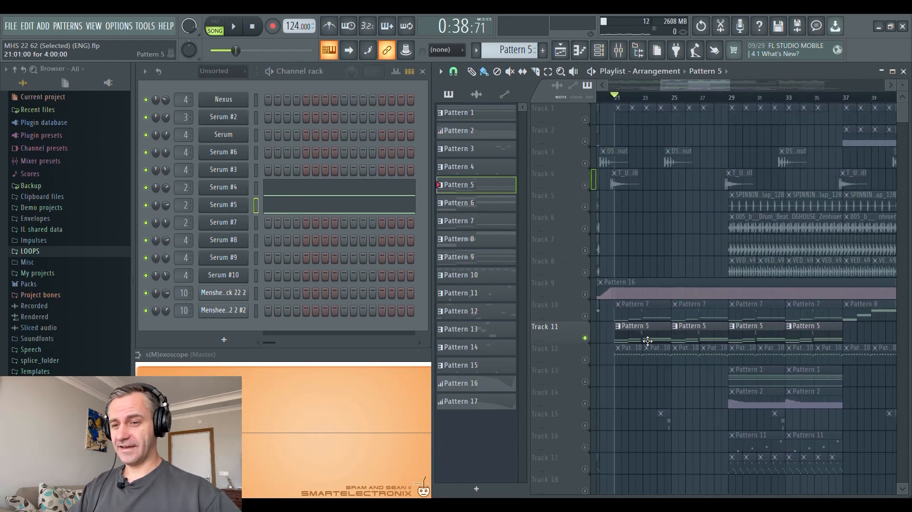
Step: Open Fruity parametric EQ 2, OTT, CamelCrusher and Kickstart from Serum #4's mixer track, Insert 2, and close the mixer
{"action": "left_click", "coordinate": [227, 192]}
{"action": "left_click", "coordinate": [227, 193]}
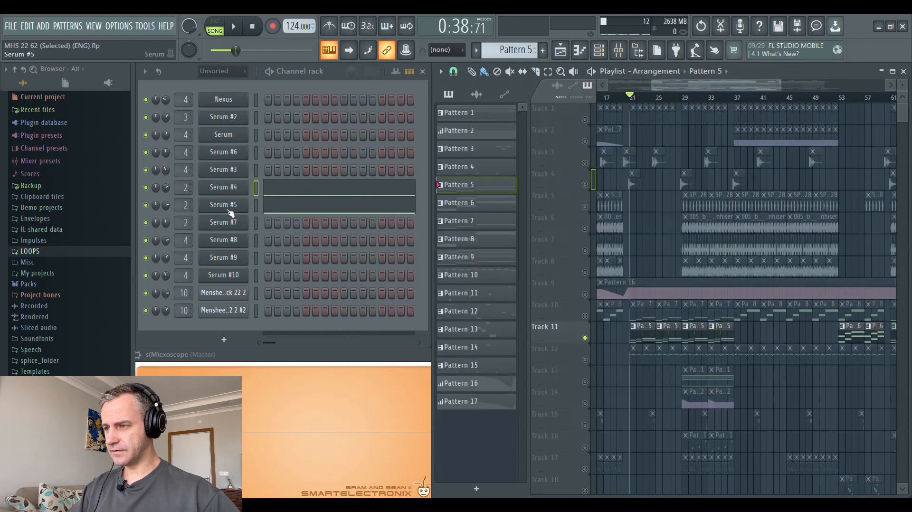
{"action": "left_click", "coordinate": [618, 50]}
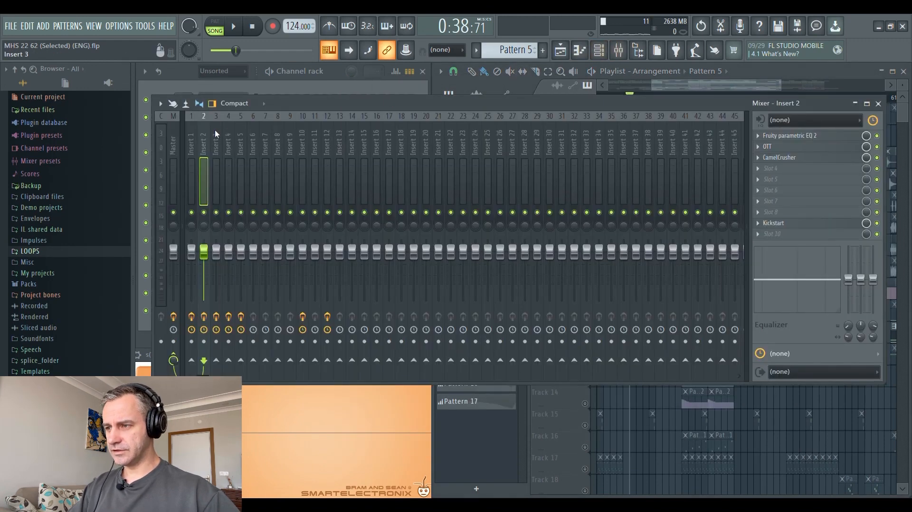
{"action": "left_click", "coordinate": [807, 137]}
{"action": "left_click", "coordinate": [808, 148]}
{"action": "left_click", "coordinate": [809, 158]}
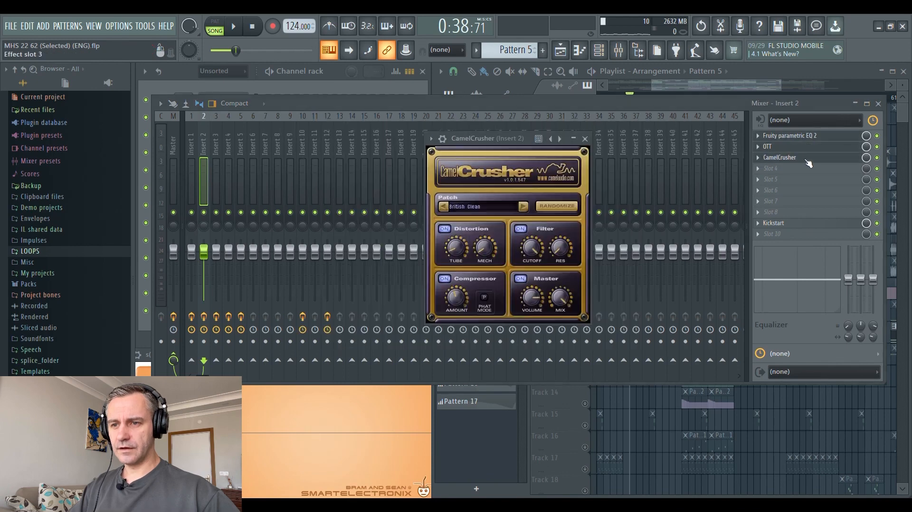
{"action": "left_click", "coordinate": [809, 224]}
{"action": "left_click", "coordinate": [879, 104]}
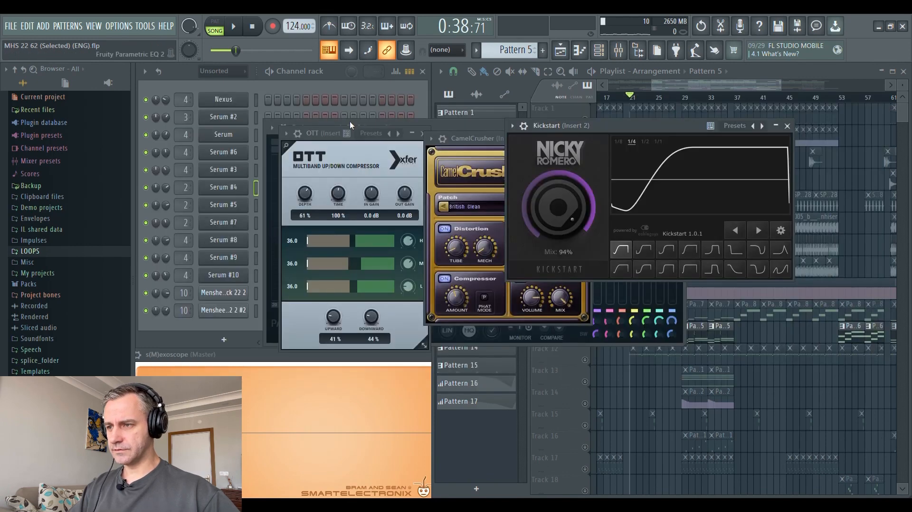
Step: Move Insert 2's Fruity parametric EQ 2 into view, inspect its low and high cut bands, and close it
{"action": "left_click", "coordinate": [365, 127]}
{"action": "left_click_drag", "start_coordinate": [368, 129], "coordinate": [250, 103]}
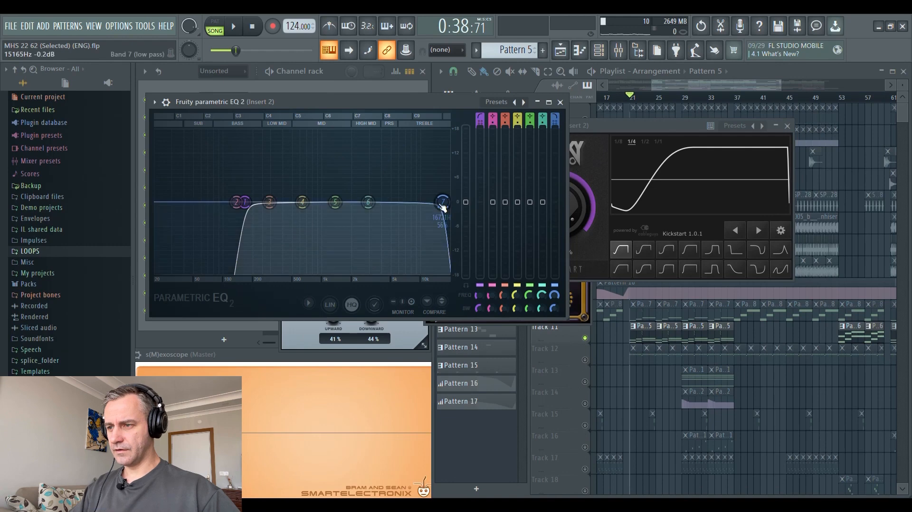
{"action": "scroll", "coordinate": [442, 207], "scroll_direction": "up", "scroll_amount": 2}
{"action": "left_click", "coordinate": [561, 103]}
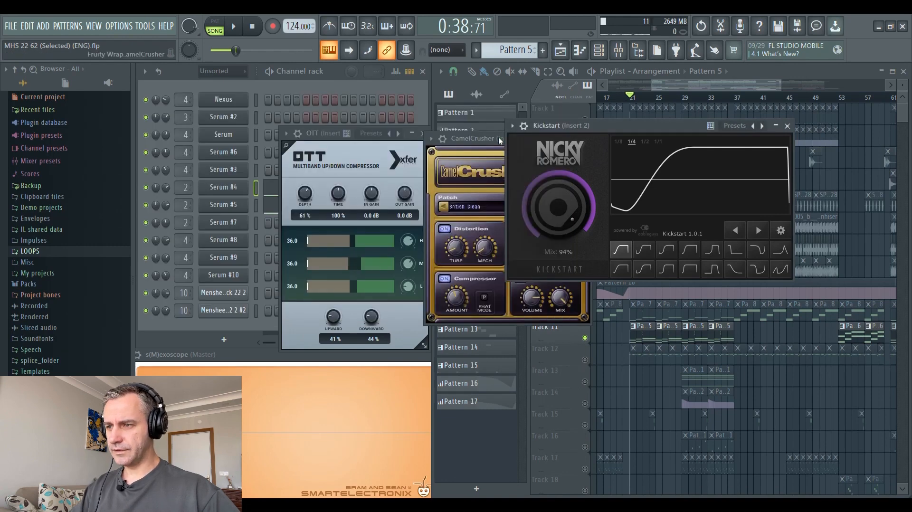
Step: Move Insert 2's OTT into view, inspect its depth, upward and downward settings, and close it
{"action": "left_click_drag", "start_coordinate": [320, 134], "coordinate": [260, 132]}
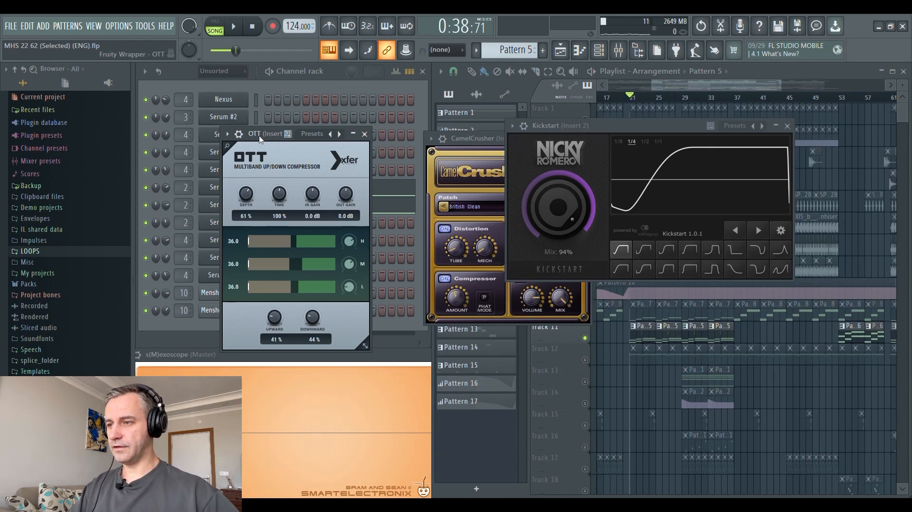
{"action": "left_click_drag", "start_coordinate": [261, 134], "coordinate": [407, 103]}
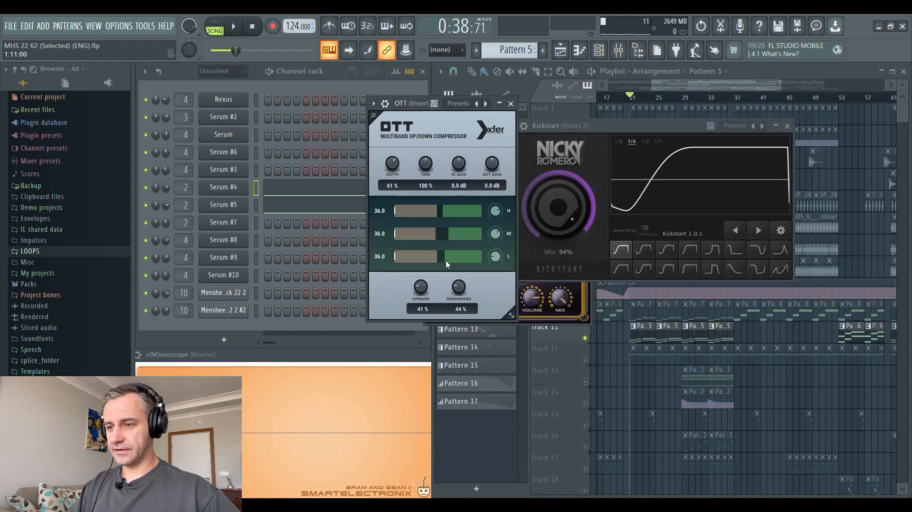
{"action": "left_click", "coordinate": [511, 104]}
Step: Inspect Insert 2's CamelCrusher, switching it off and on while Pattern 5 plays to compare the sound, and close it
{"action": "left_click_drag", "start_coordinate": [456, 141], "coordinate": [317, 143]}
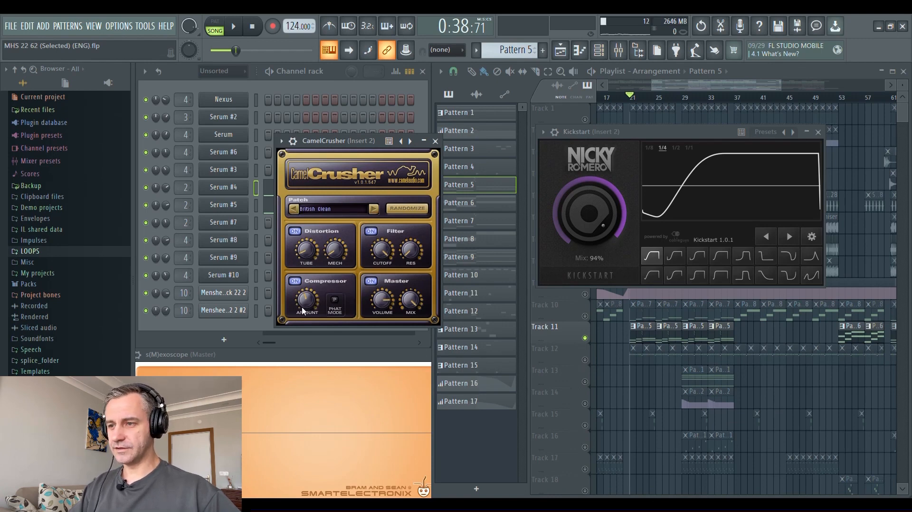
{"action": "left_click", "coordinate": [293, 141]}
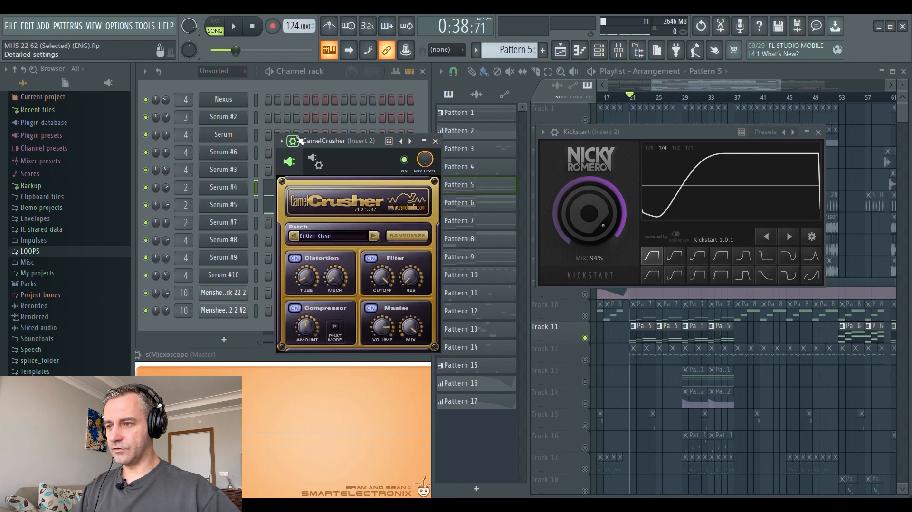
{"action": "left_click_drag", "start_coordinate": [321, 141], "coordinate": [426, 127]}
{"action": "left_click", "coordinate": [220, 30]}
{"action": "left_click", "coordinate": [230, 32]}
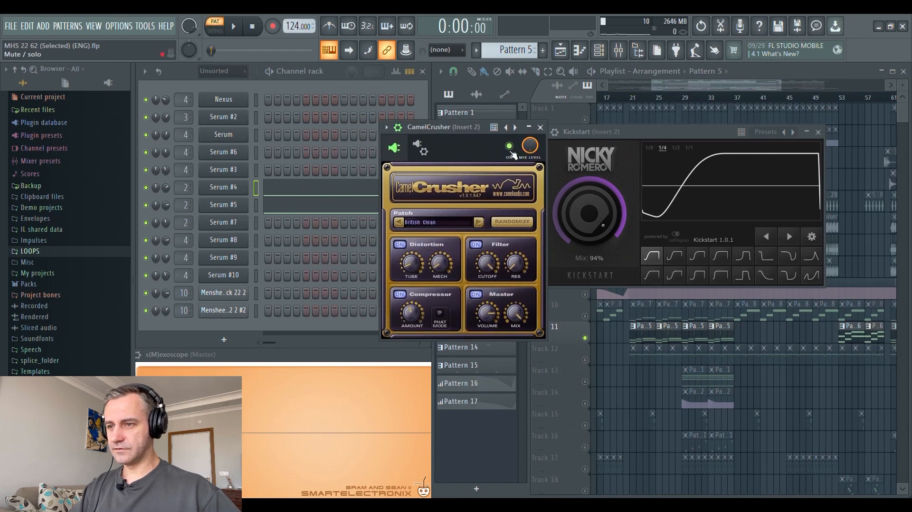
{"action": "left_click", "coordinate": [509, 146]}
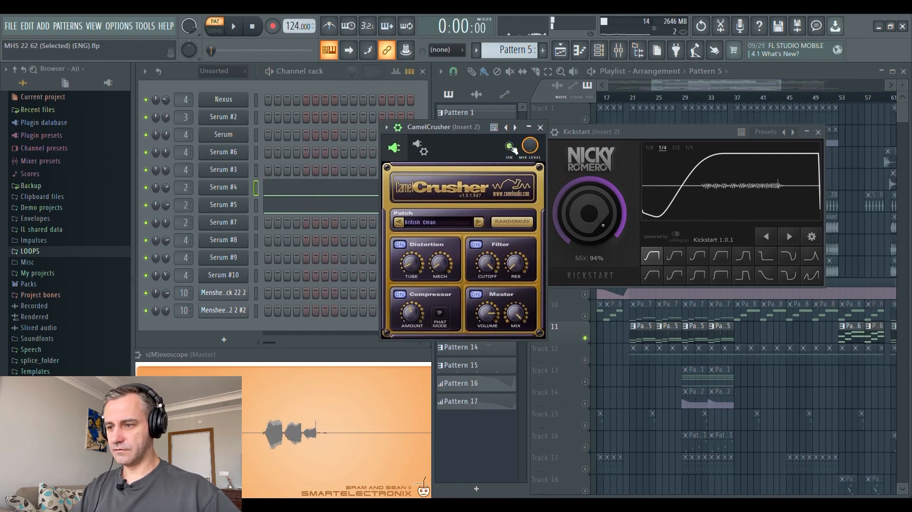
{"action": "left_click", "coordinate": [510, 147]}
{"action": "key", "text": "space"}
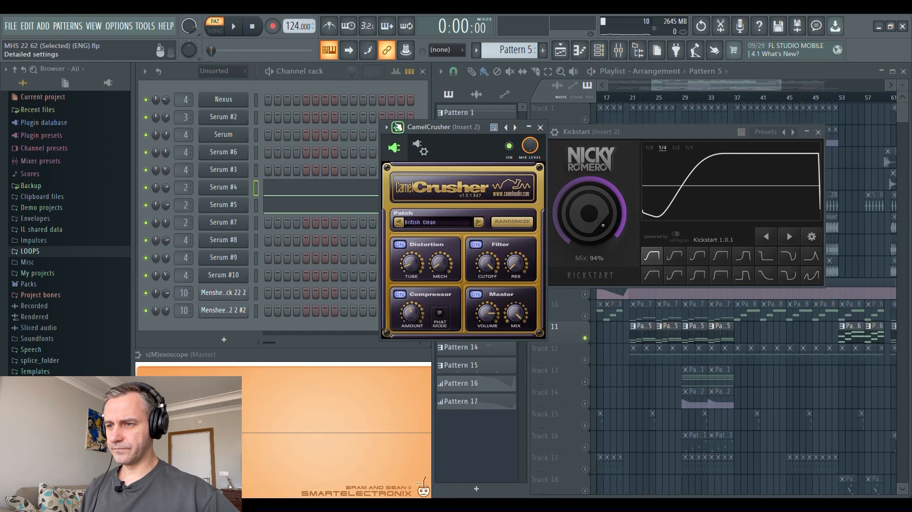
{"action": "left_click", "coordinate": [398, 126]}
{"action": "left_click", "coordinate": [540, 128]}
Step: Inspect Insert 2's Kickstart curve and mix, close it, and listen to Pattern 5 on its own
{"action": "left_click_drag", "start_coordinate": [654, 136], "coordinate": [475, 113]}
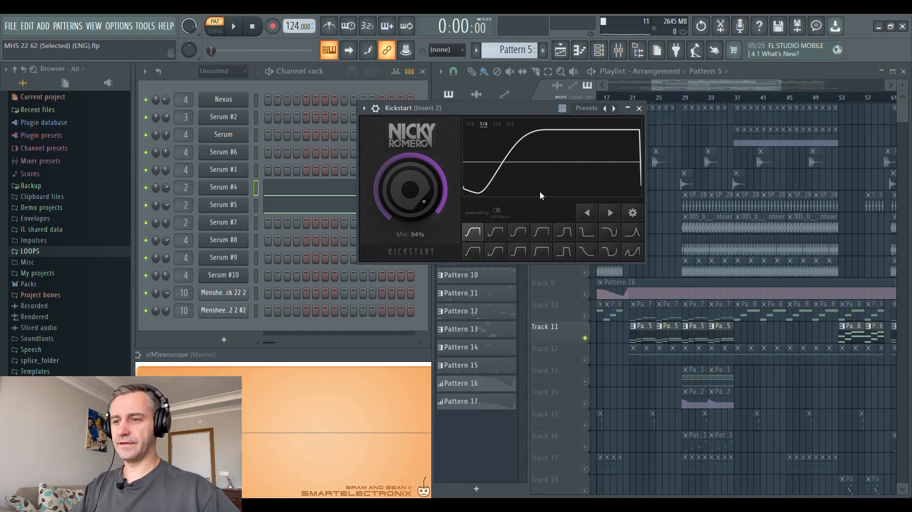
{"action": "left_click", "coordinate": [639, 108]}
{"action": "key", "text": "space"}
{"action": "scroll", "coordinate": [651, 135], "scroll_direction": "up", "scroll_amount": 2}
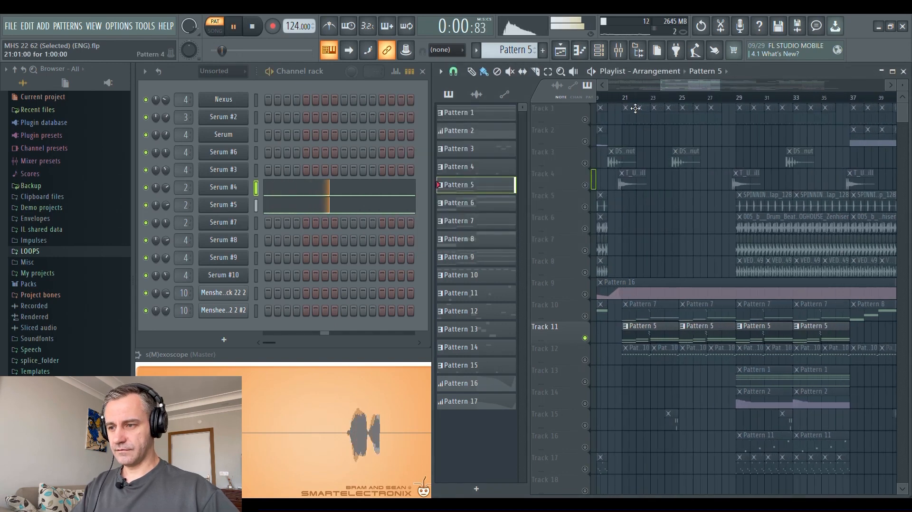
{"action": "left_click", "coordinate": [350, 367]}
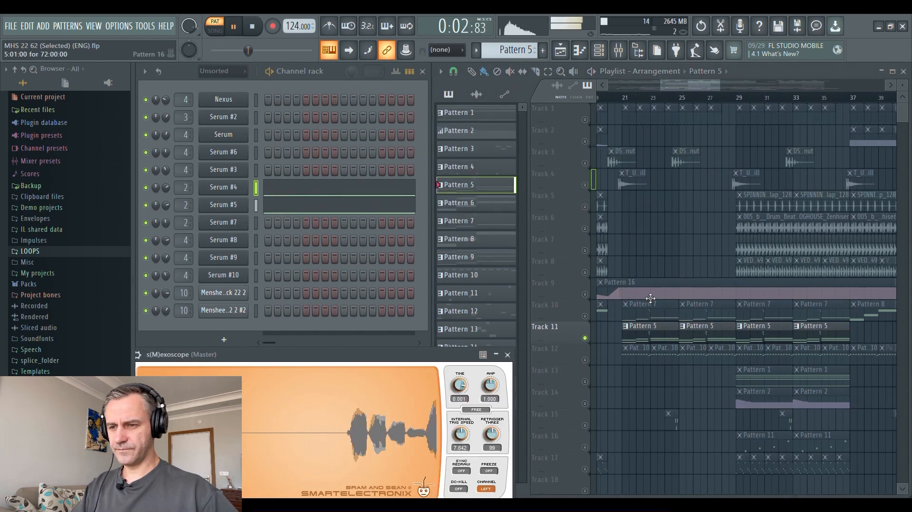
{"action": "key", "text": "space"}
Step: Look over the Pattern 5 and Pattern 6 clips on Track 11, and solo Track 12 instead of Track 11
{"action": "scroll", "coordinate": [791, 344], "scroll_direction": "down", "scroll_amount": 3}
{"action": "scroll", "coordinate": [741, 356], "scroll_direction": "up", "scroll_amount": 3}
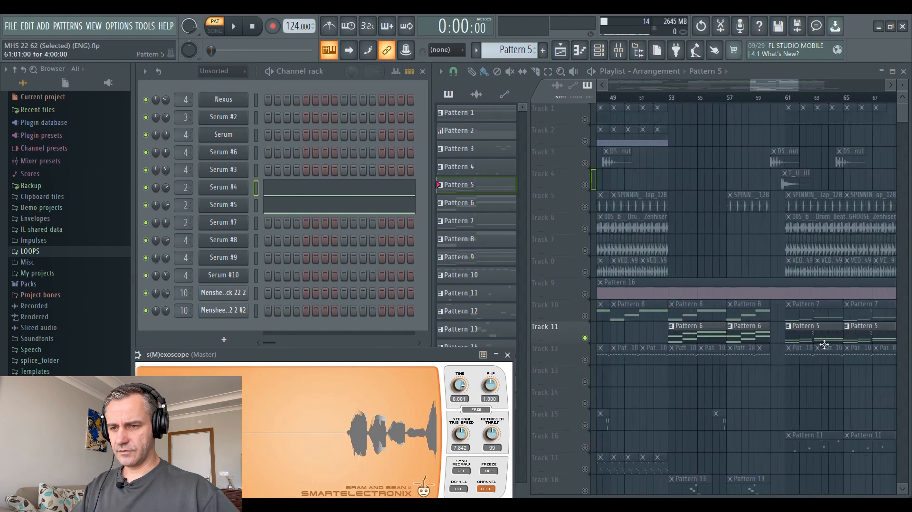
{"action": "scroll", "coordinate": [691, 368], "scroll_direction": "up", "scroll_amount": 4}
{"action": "scroll", "coordinate": [724, 369], "scroll_direction": "down", "scroll_amount": 2}
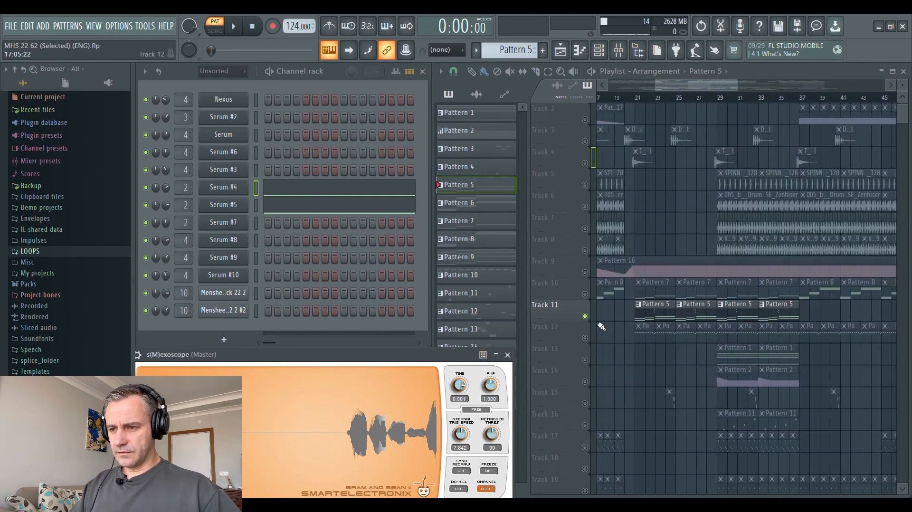
{"action": "left_click", "coordinate": [585, 316]}
{"action": "left_click", "coordinate": [584, 338]}
{"action": "scroll", "coordinate": [638, 348], "scroll_direction": "up", "scroll_amount": 3}
{"action": "scroll", "coordinate": [634, 345], "scroll_direction": "down", "scroll_amount": 3}
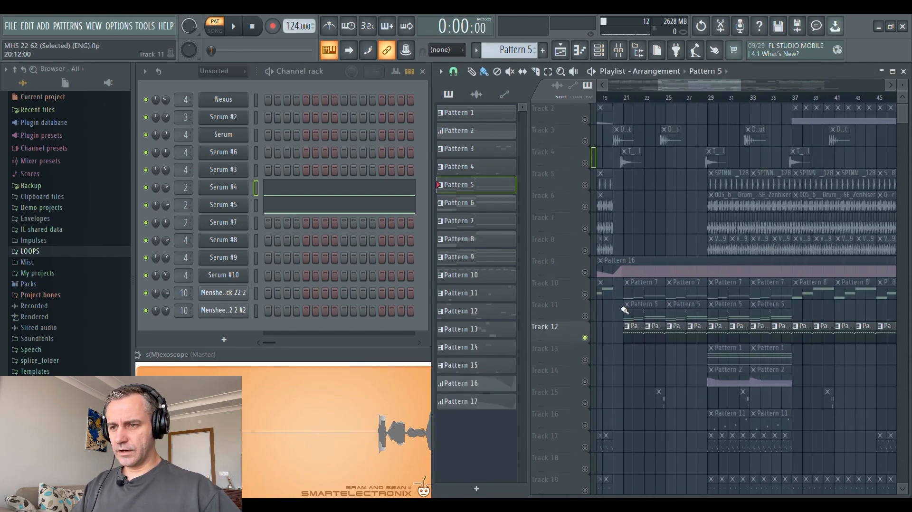
Step: Select Pattern 10 from its first clip on Track 12 and play the song from bar 21
{"action": "left_click", "coordinate": [622, 98]}
{"action": "scroll", "coordinate": [661, 350], "scroll_direction": "up", "scroll_amount": 2}
{"action": "scroll", "coordinate": [660, 353], "scroll_direction": "down", "scroll_amount": 3}
{"action": "left_click", "coordinate": [645, 337]}
{"action": "key", "text": "space"}
{"action": "scroll", "coordinate": [665, 347], "scroll_direction": "up", "scroll_amount": 3}
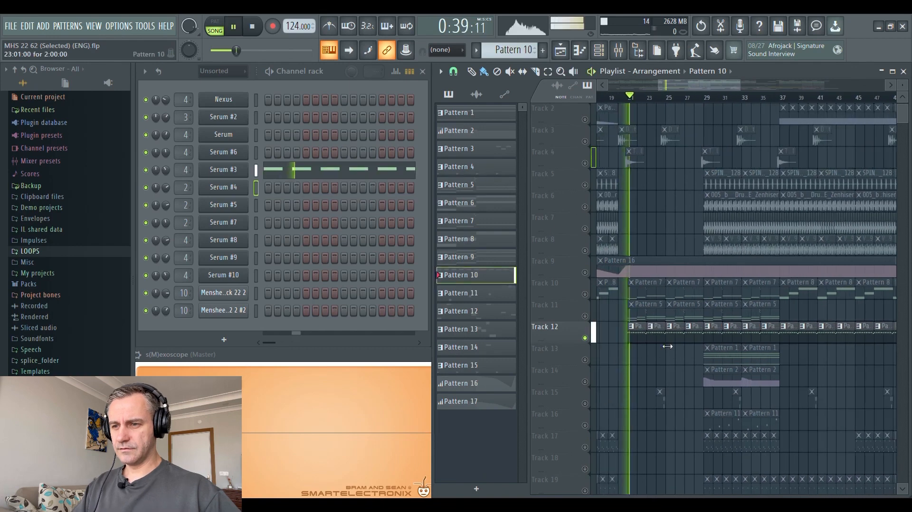
Step: Unmute Tracks 10 and 11, listen to them together with Track 12, and stop playback
{"action": "scroll", "coordinate": [658, 340], "scroll_direction": "down", "scroll_amount": 2}
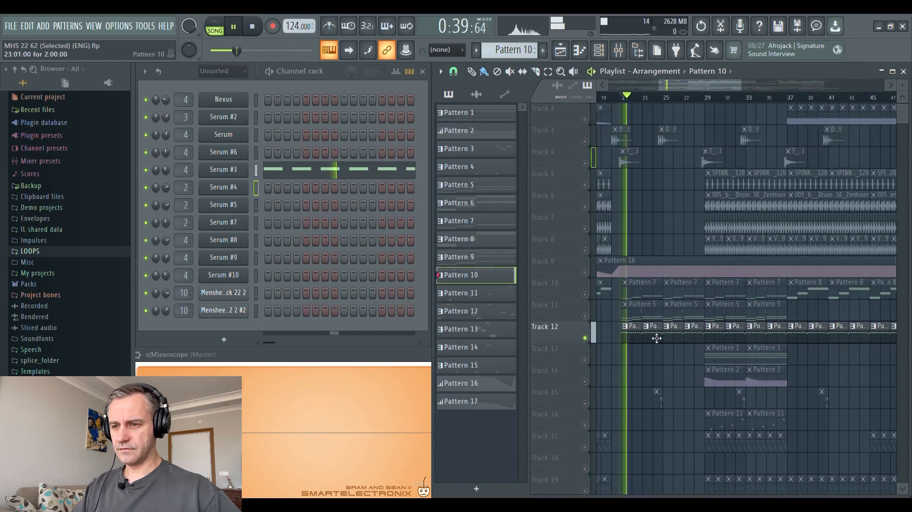
{"action": "left_click", "coordinate": [585, 294]}
{"action": "left_click", "coordinate": [585, 316]}
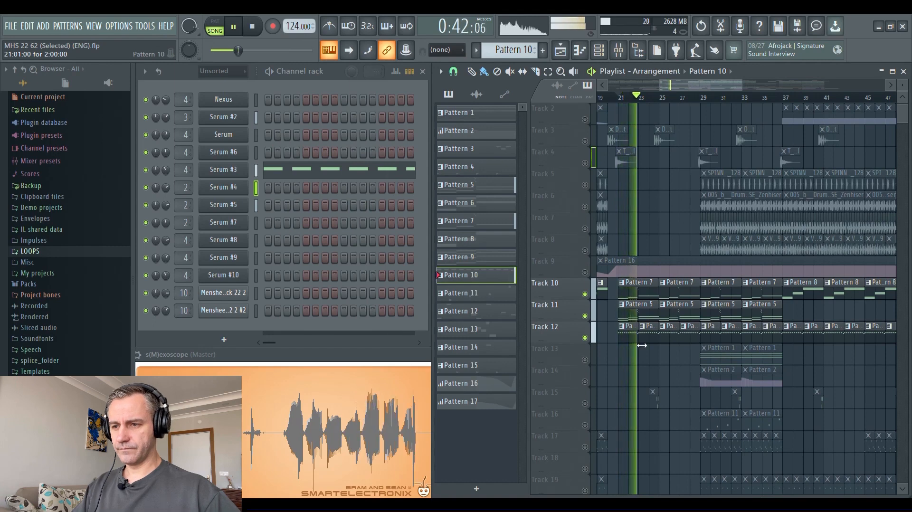
{"action": "scroll", "coordinate": [641, 336], "scroll_direction": "up", "scroll_amount": 2}
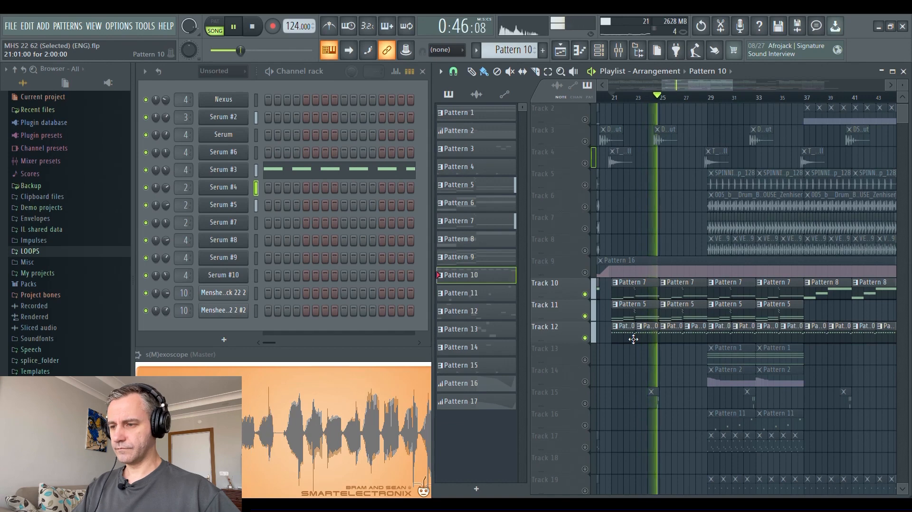
{"action": "key", "text": "space"}
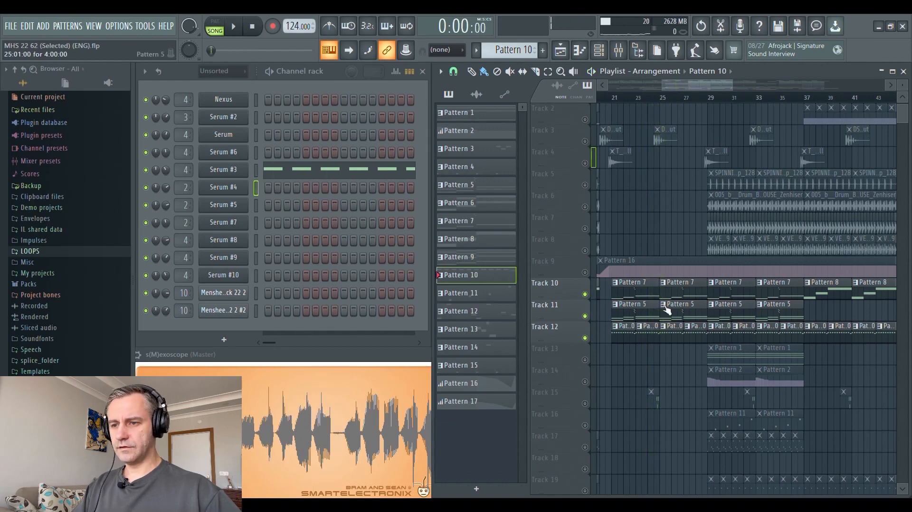
Step: Solo Track 12 again and open Pattern 10's Serum #3 notes in the piano roll
{"action": "left_click", "coordinate": [585, 338], "text": "ctrl"}
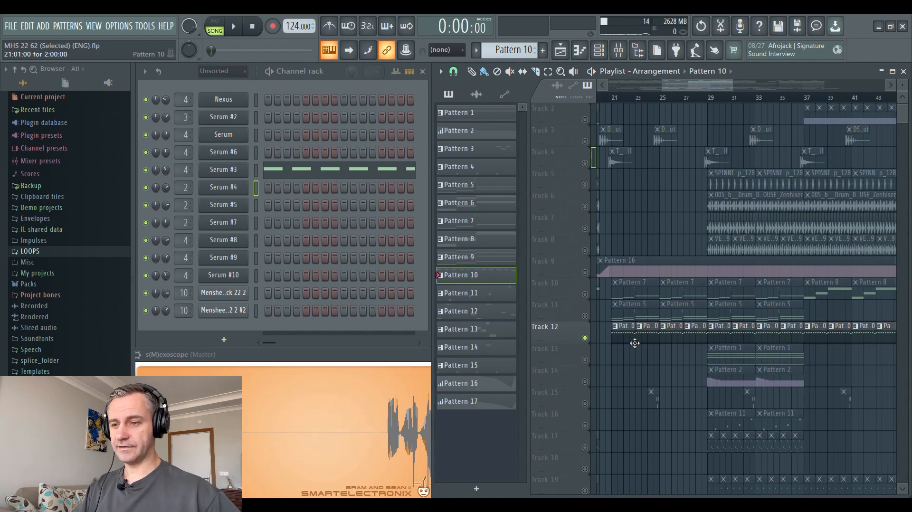
{"action": "scroll", "coordinate": [635, 343], "scroll_direction": "up", "scroll_amount": 2}
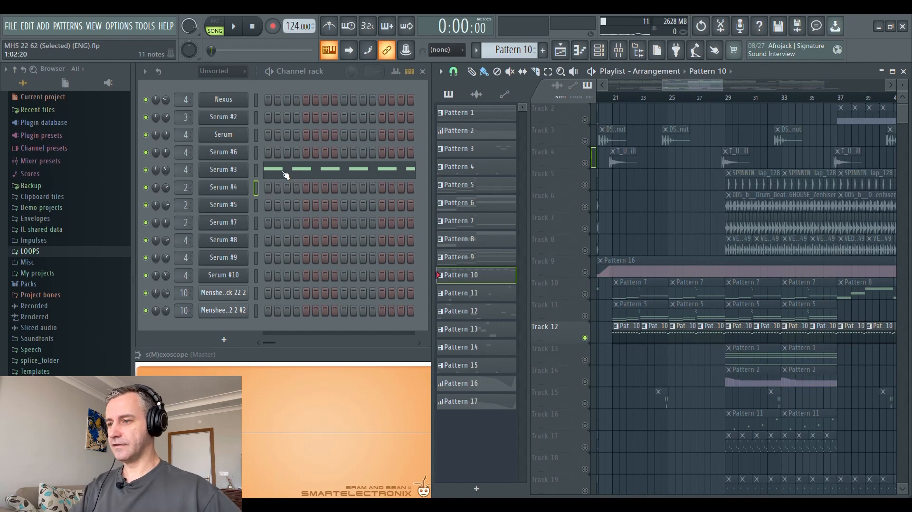
{"action": "left_click", "coordinate": [285, 173]}
{"action": "key", "text": "l"}
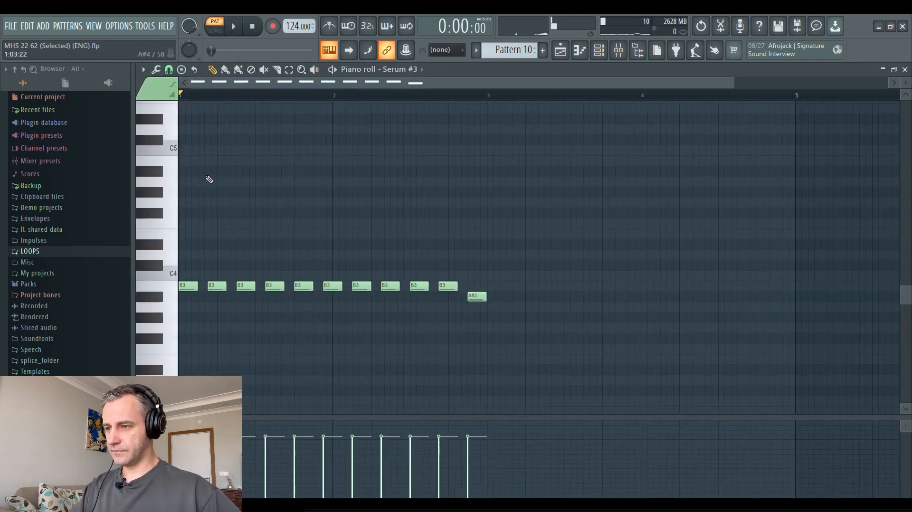
Step: Play Pattern 10 while following its Serum #3 notes in the piano roll, then close it and stop
{"action": "scroll", "coordinate": [333, 238], "scroll_direction": "up", "scroll_amount": 3}
{"action": "scroll", "coordinate": [373, 254], "scroll_direction": "down", "scroll_amount": 4}
{"action": "key", "text": "space"}
{"action": "scroll", "coordinate": [264, 309], "scroll_direction": "up", "scroll_amount": 3}
{"action": "scroll", "coordinate": [300, 310], "scroll_direction": "down", "scroll_amount": 2}
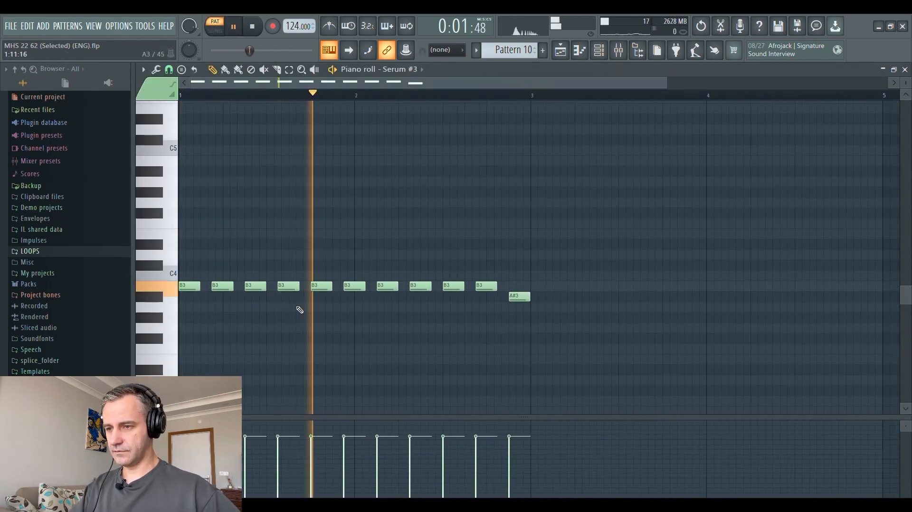
{"action": "scroll", "coordinate": [300, 310], "scroll_direction": "down", "scroll_amount": 1}
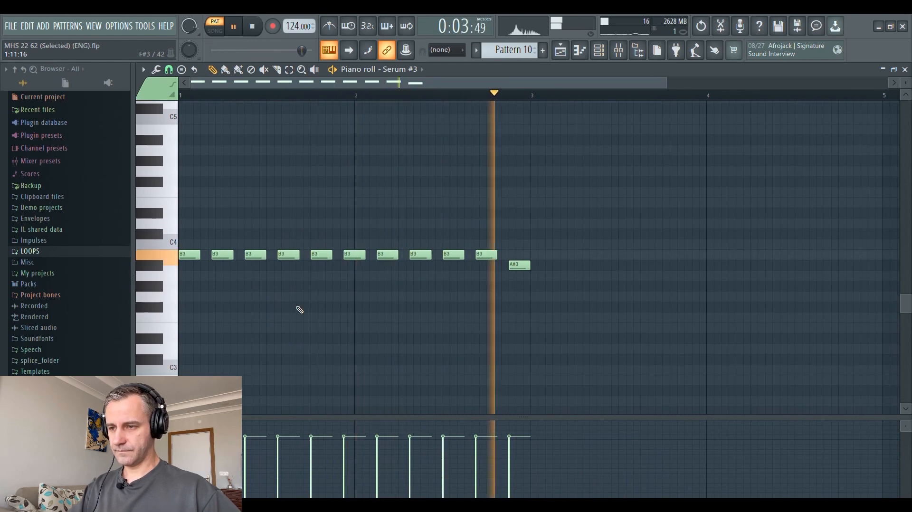
{"action": "key", "text": "Escape"}
{"action": "key", "text": "space"}
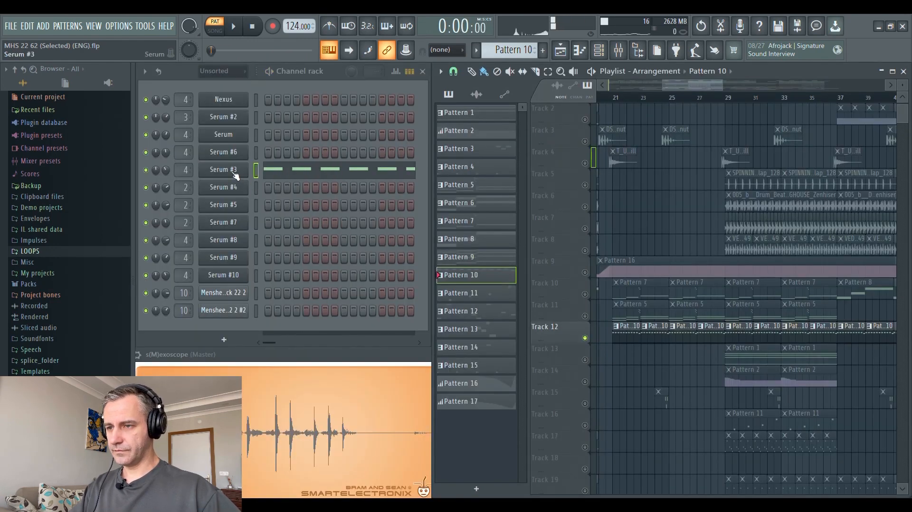
Step: Inspect the MHS_Sel_Pluck_2 preset in Serum #3, close it, and play Pattern 10 while surveying the arrangement
{"action": "left_click", "coordinate": [235, 174]}
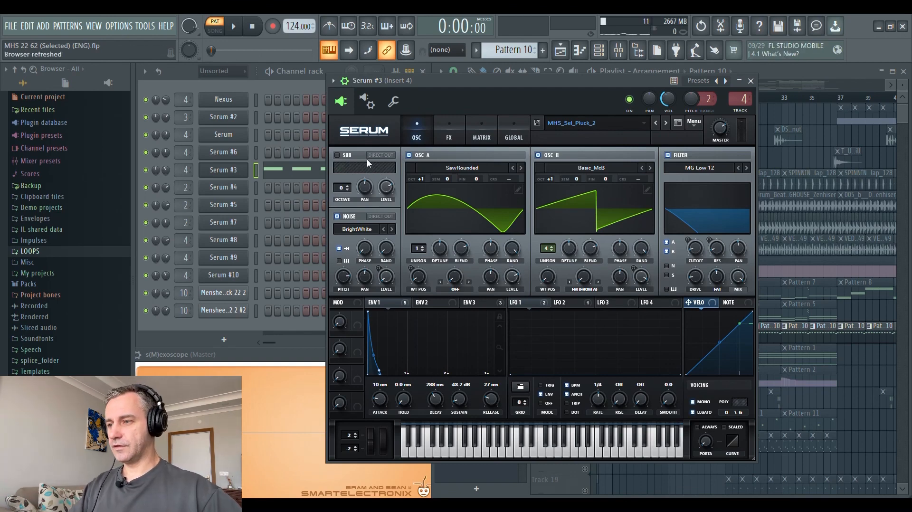
{"action": "left_click", "coordinate": [223, 170]}
{"action": "key", "text": "space"}
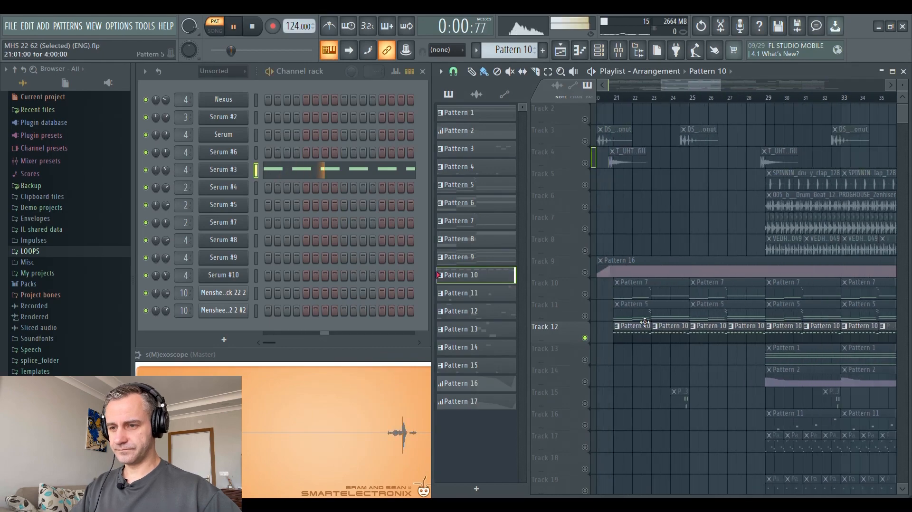
{"action": "scroll", "coordinate": [637, 309], "scroll_direction": "down", "scroll_amount": 2}
{"action": "scroll", "coordinate": [719, 271], "scroll_direction": "down", "scroll_amount": 4}
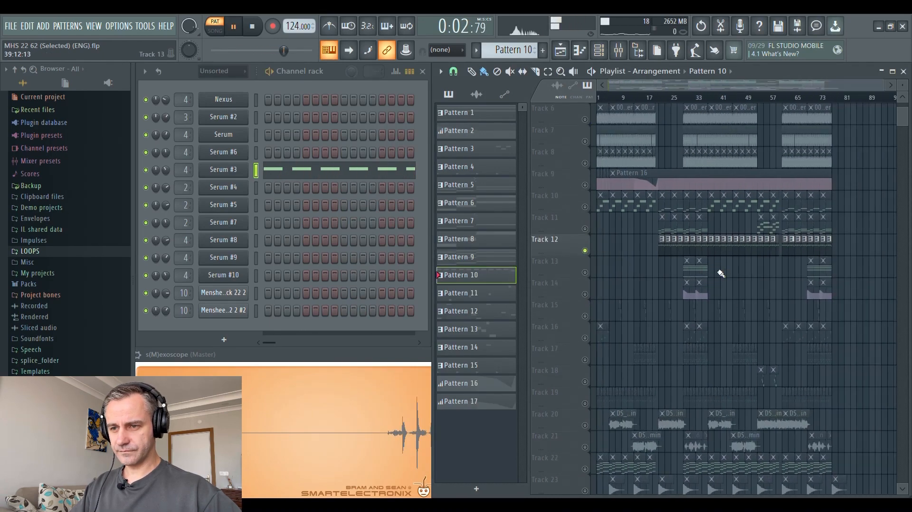
{"action": "scroll", "coordinate": [656, 276], "scroll_direction": "up", "scroll_amount": 3}
{"action": "key", "text": "space"}
{"action": "scroll", "coordinate": [702, 285], "scroll_direction": "up", "scroll_amount": 3}
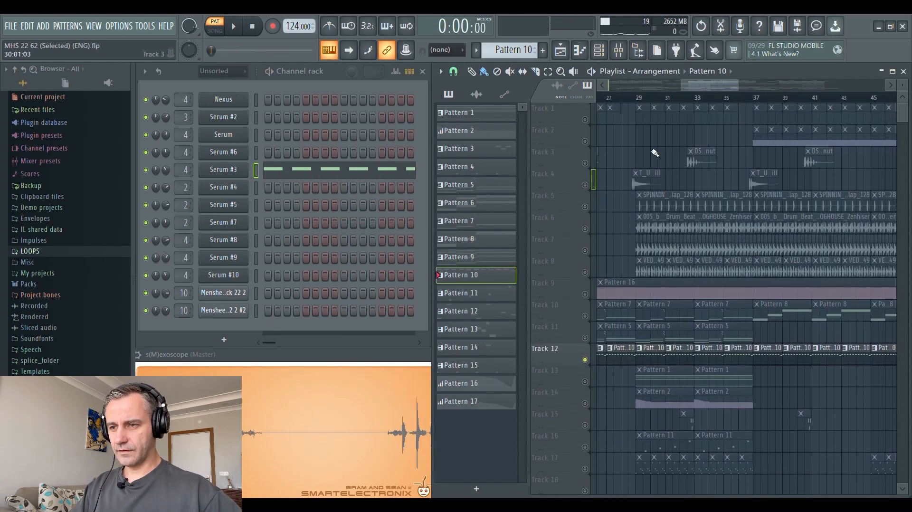
Step: Move the song position to bar 29 and leave only Tracks 13 and 14 unmuted
{"action": "left_click", "coordinate": [639, 102]}
{"action": "scroll", "coordinate": [613, 266], "scroll_direction": "down", "scroll_amount": 3}
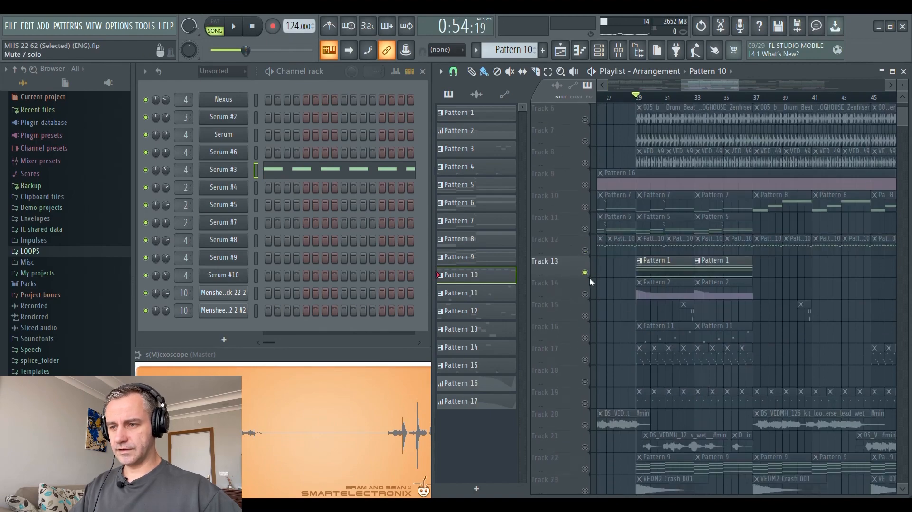
{"action": "scroll", "coordinate": [642, 285], "scroll_direction": "up", "scroll_amount": 3}
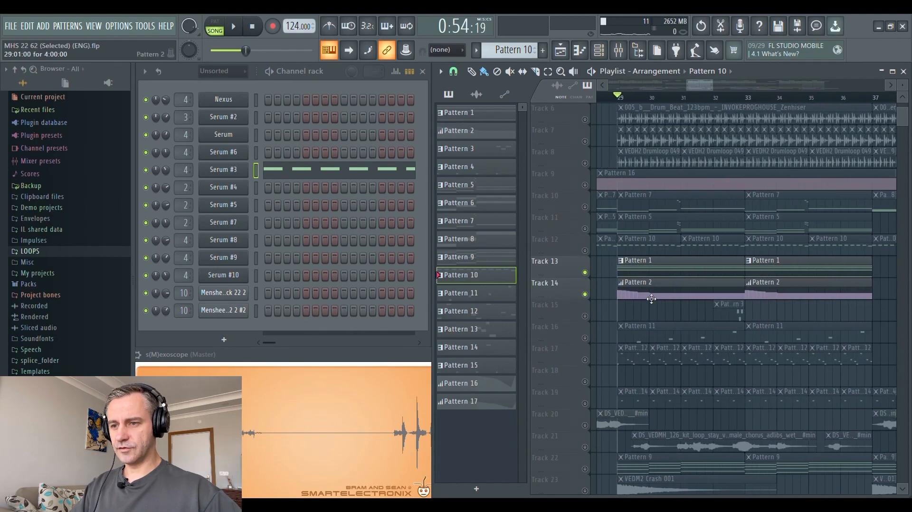
Step: Select Pattern 1, then play the unmuted Pattern 1 and Pattern 2 clips from bar 29 and from bar 33, and stop
{"action": "left_click", "coordinate": [655, 274]}
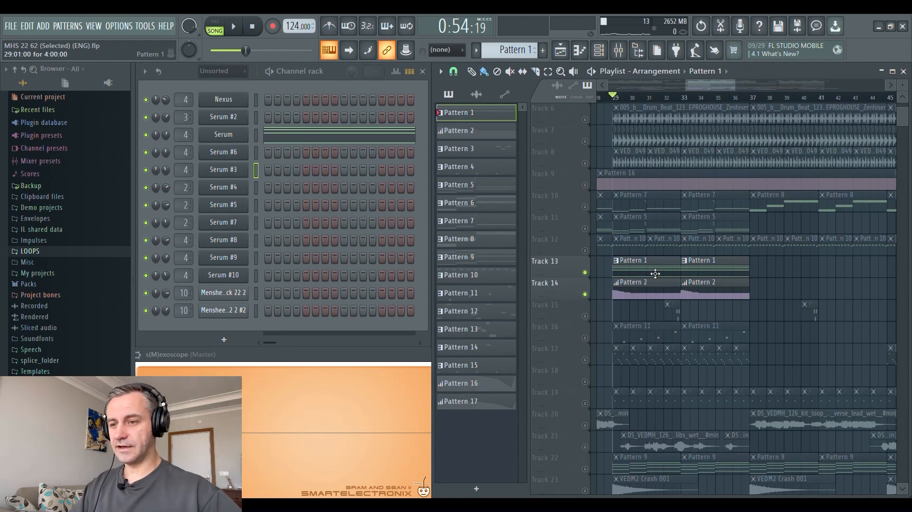
{"action": "scroll", "coordinate": [655, 273], "scroll_direction": "down", "scroll_amount": 3}
{"action": "scroll", "coordinate": [641, 298], "scroll_direction": "down", "scroll_amount": 3}
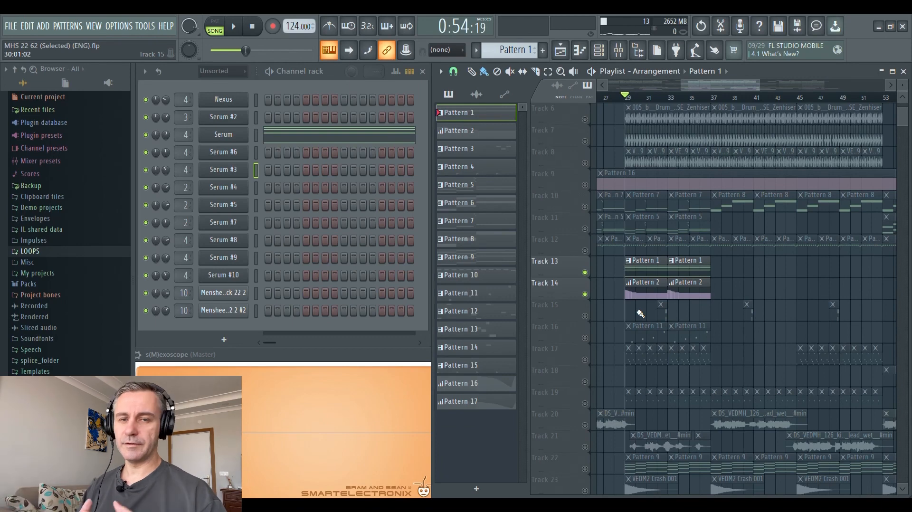
{"action": "key", "text": "space"}
{"action": "scroll", "coordinate": [641, 313], "scroll_direction": "up", "scroll_amount": 4}
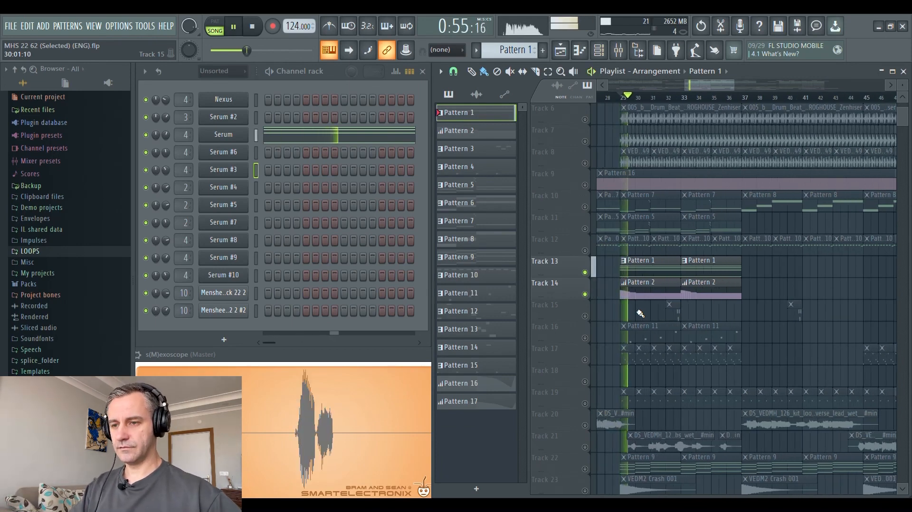
{"action": "scroll", "coordinate": [641, 314], "scroll_direction": "down", "scroll_amount": 2}
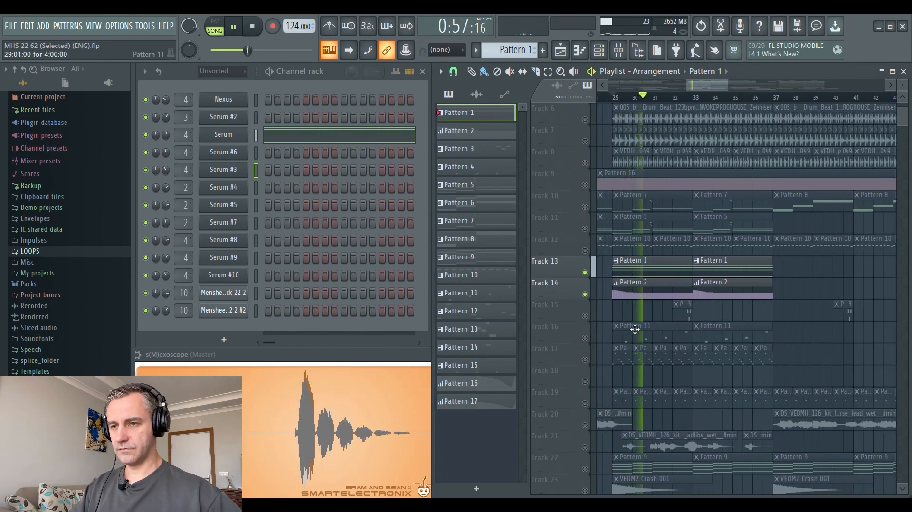
{"action": "left_click", "coordinate": [696, 97]}
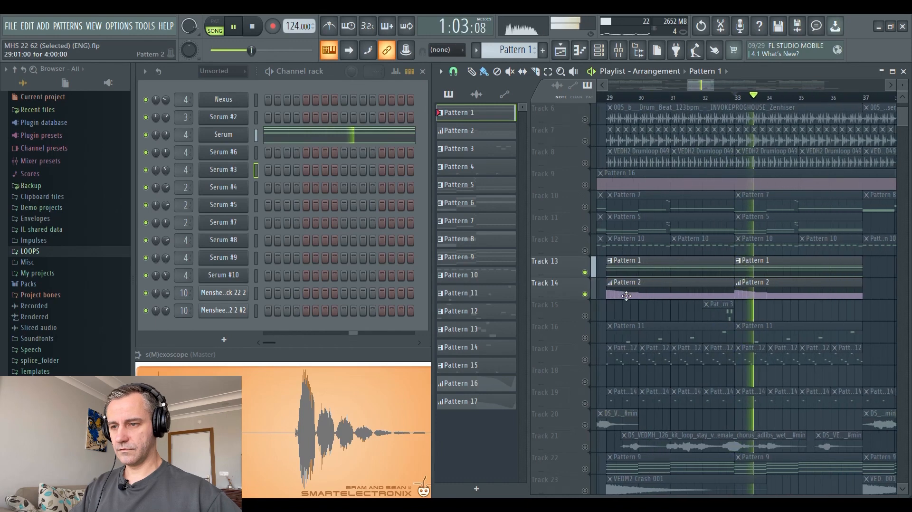
{"action": "key", "text": "space"}
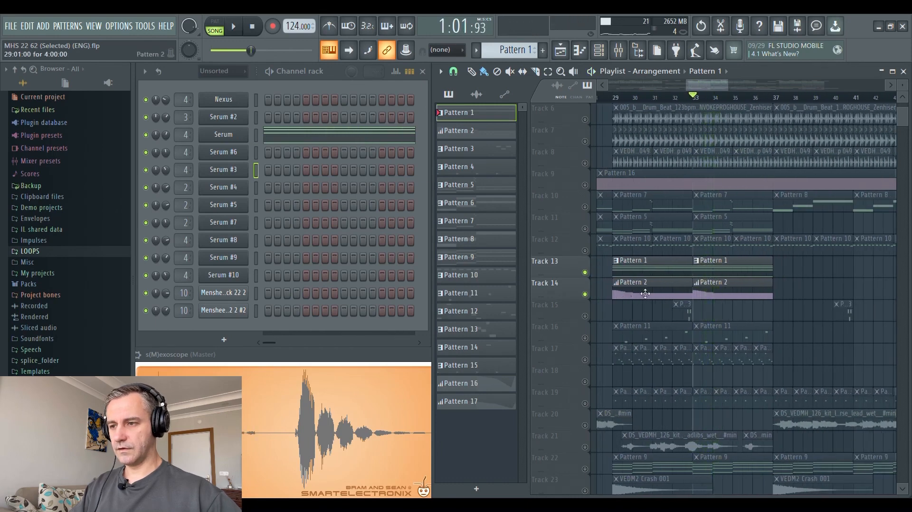
Step: Inspect Pattern 2's Serum LFO1 Rate events, close the event editor, and select Pattern 1 again
{"action": "double_click", "coordinate": [645, 291]}
{"action": "scroll", "coordinate": [627, 292], "scroll_direction": "down", "scroll_amount": 3}
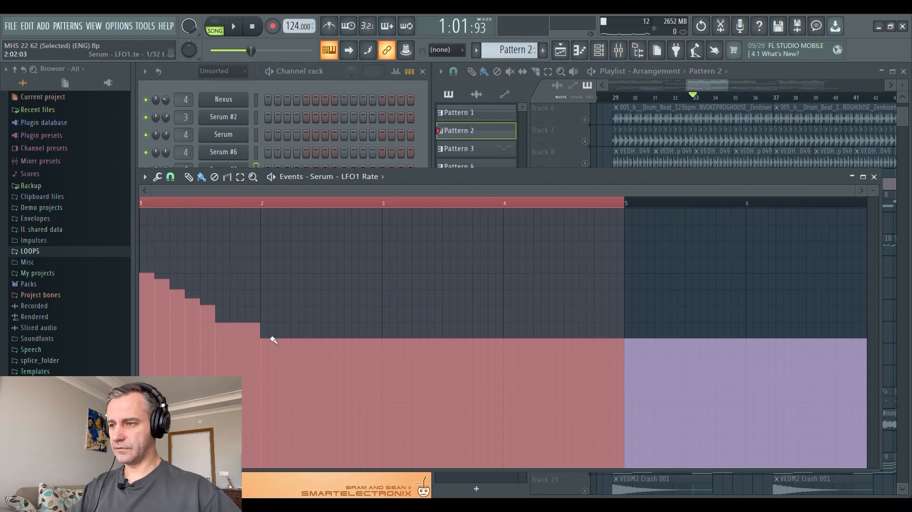
{"action": "key", "text": "Escape"}
{"action": "left_click", "coordinate": [631, 274]}
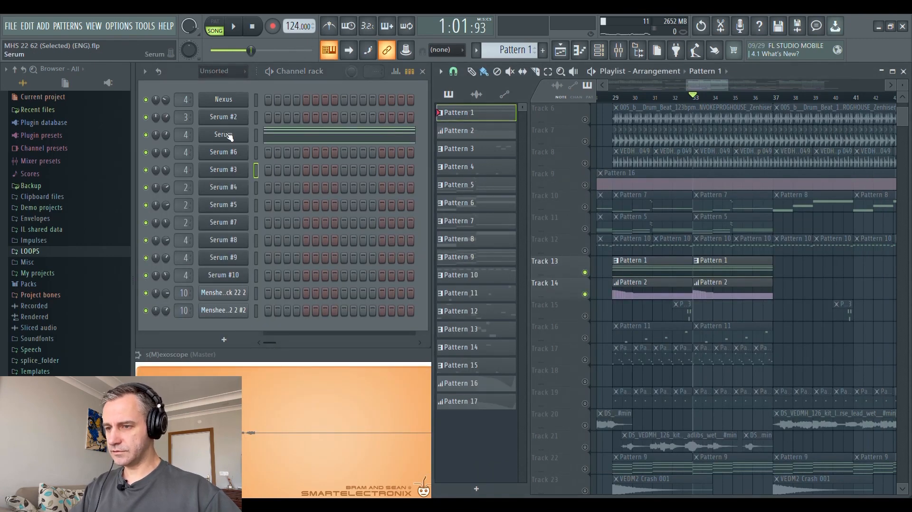
Step: Open the Serum channel's MHS_Sel_Chord_LFO preset beside the playlist and return the song position to bar 29
{"action": "left_click", "coordinate": [223, 135]}
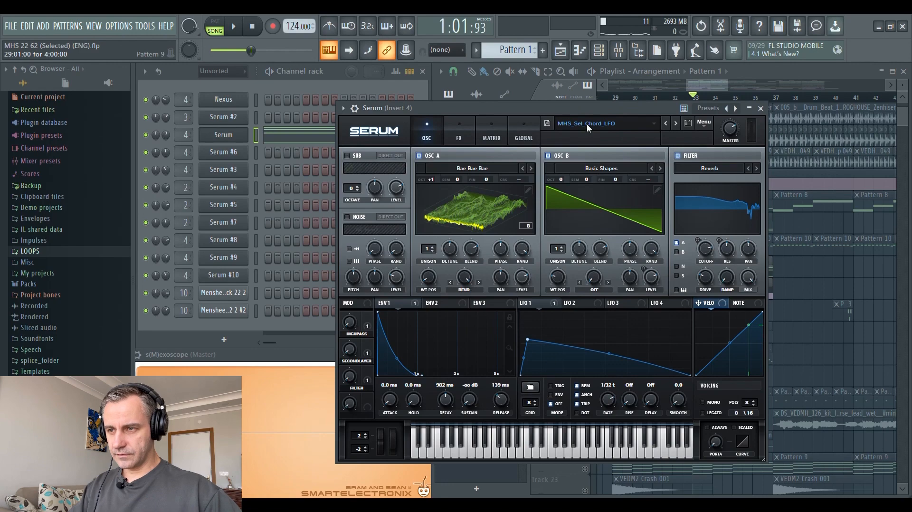
{"action": "left_click_drag", "start_coordinate": [581, 110], "coordinate": [405, 86]}
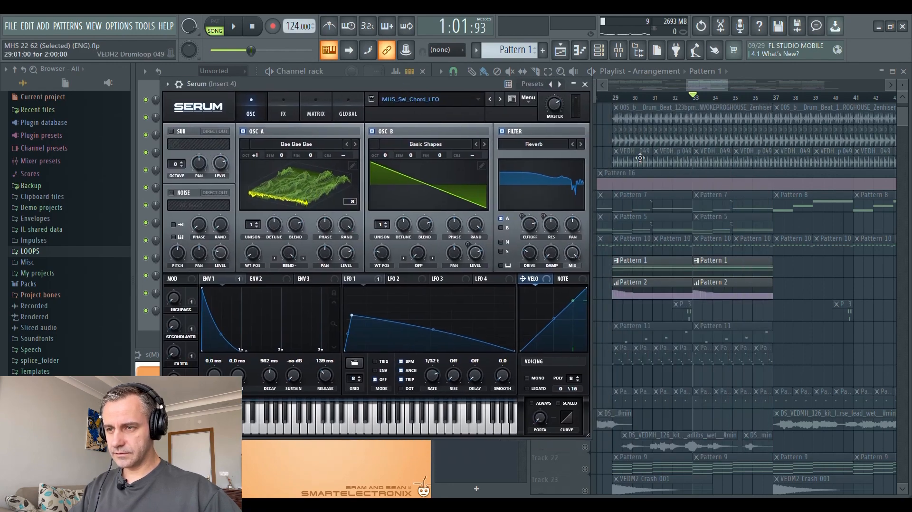
{"action": "left_click", "coordinate": [616, 98]}
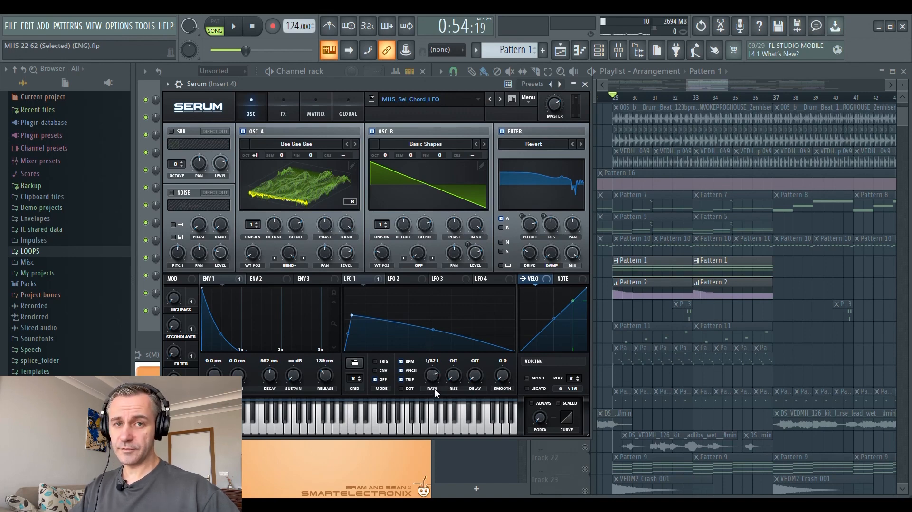
Step: Play the chord repeatedly from bar 29 while watching Serum's LFO 1 rate, then stop and close Serum
{"action": "key", "text": "space"}
{"action": "scroll", "coordinate": [436, 383], "scroll_direction": "down", "scroll_amount": 5}
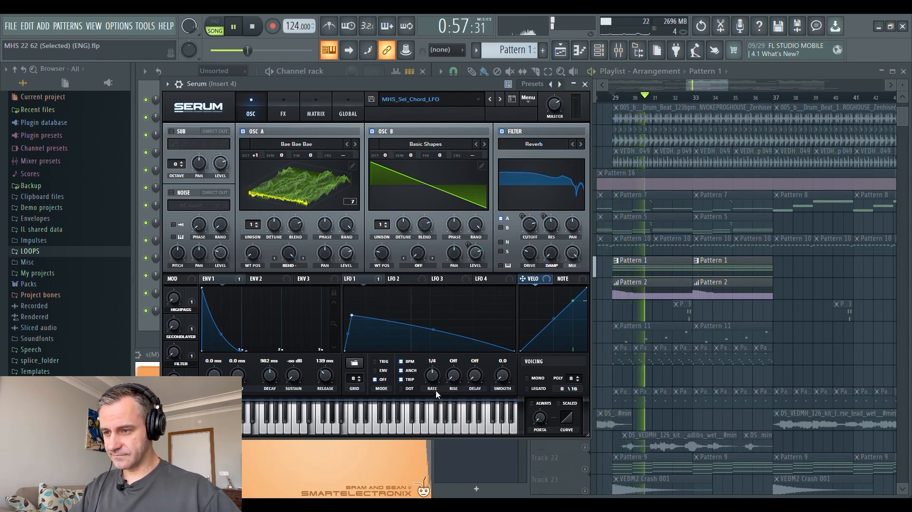
{"action": "key", "text": "space"}
{"action": "scroll", "coordinate": [435, 380], "scroll_direction": "down", "scroll_amount": 3}
{"action": "key", "text": "space"}
{"action": "scroll", "coordinate": [436, 380], "scroll_direction": "up", "scroll_amount": 3}
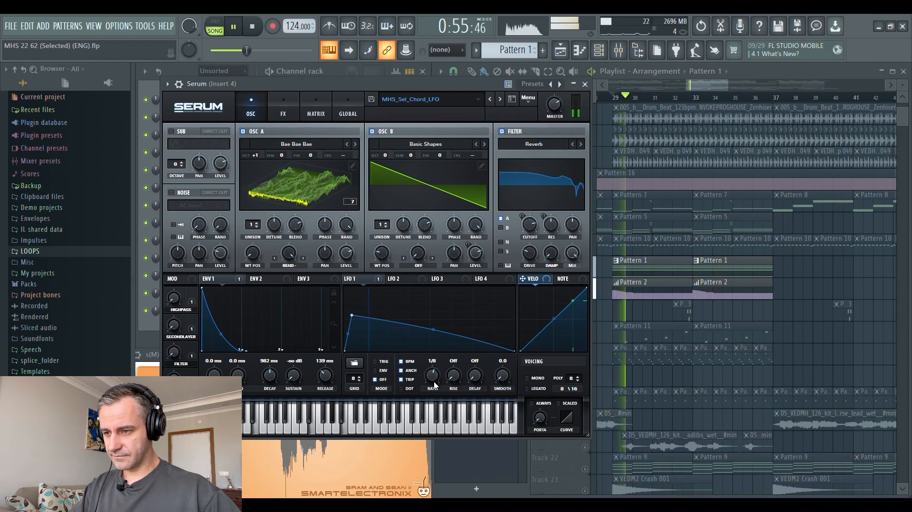
{"action": "scroll", "coordinate": [434, 380], "scroll_direction": "down", "scroll_amount": 3}
{"action": "key", "text": "space"}
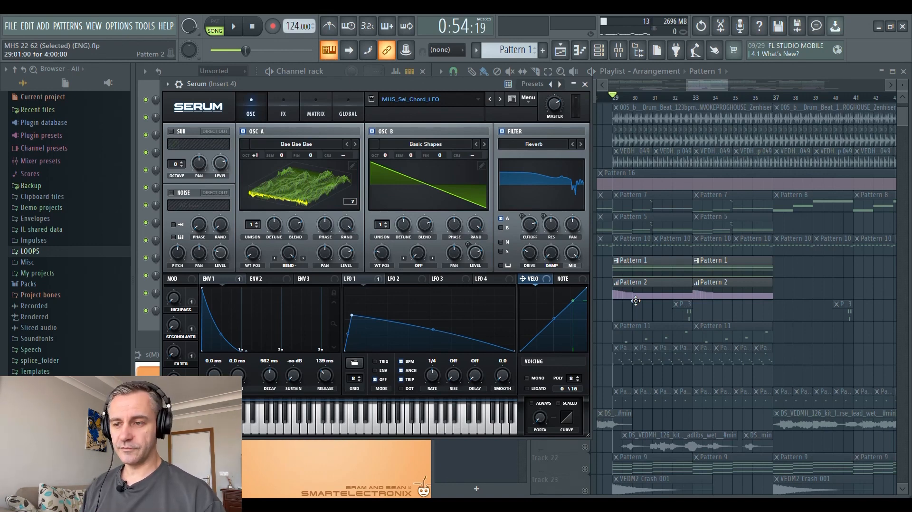
{"action": "left_click", "coordinate": [585, 84]}
{"action": "scroll", "coordinate": [640, 269], "scroll_direction": "down", "scroll_amount": 2}
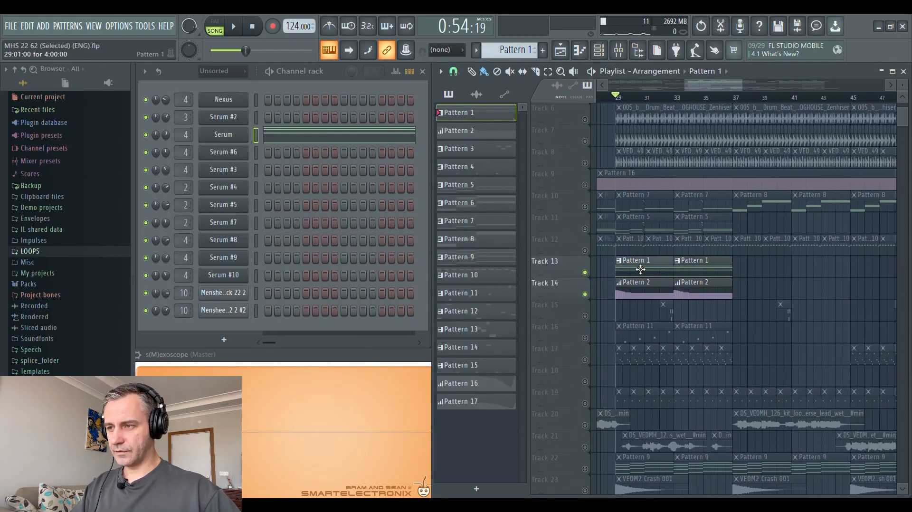
Step: Open the Fruity parametric EQ 2, Soundgoodizer, OTT and Kickstart effects on mixer Insert 4, then close the mixer
{"action": "left_click", "coordinate": [619, 51]}
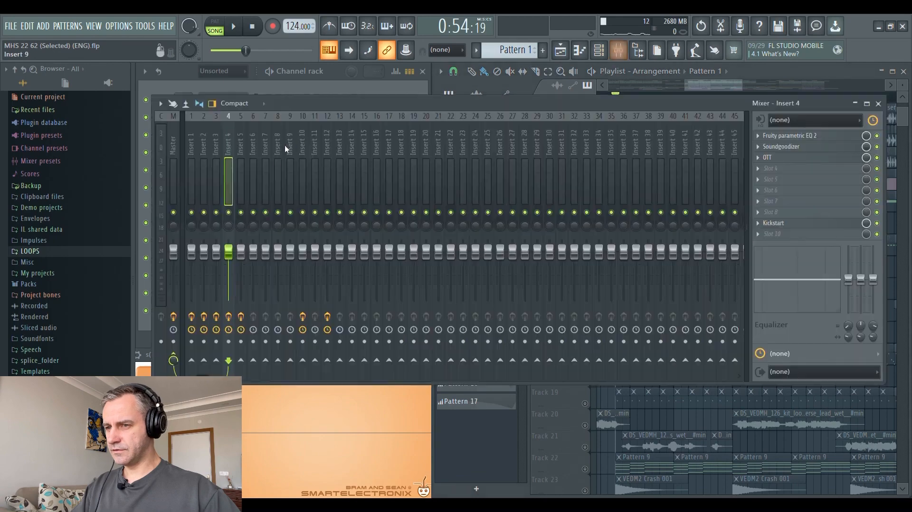
{"action": "left_click", "coordinate": [812, 137]}
{"action": "left_click", "coordinate": [809, 148]}
{"action": "left_click", "coordinate": [810, 158]}
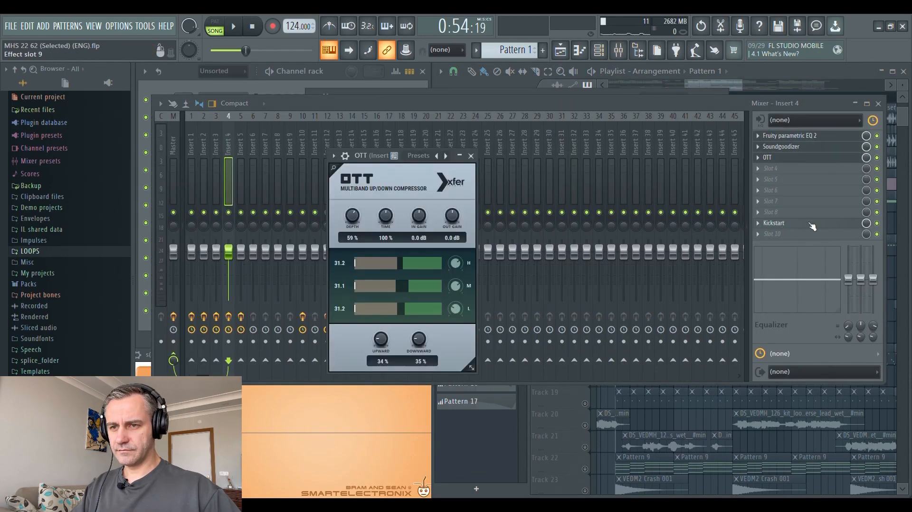
{"action": "left_click", "coordinate": [812, 225]}
{"action": "left_click", "coordinate": [878, 103]}
Step: Examine Insert 4's Fruity parametric EQ 2 curve and OTT compressor settings, closing each effect window
{"action": "left_click_drag", "start_coordinate": [414, 97], "coordinate": [240, 110]}
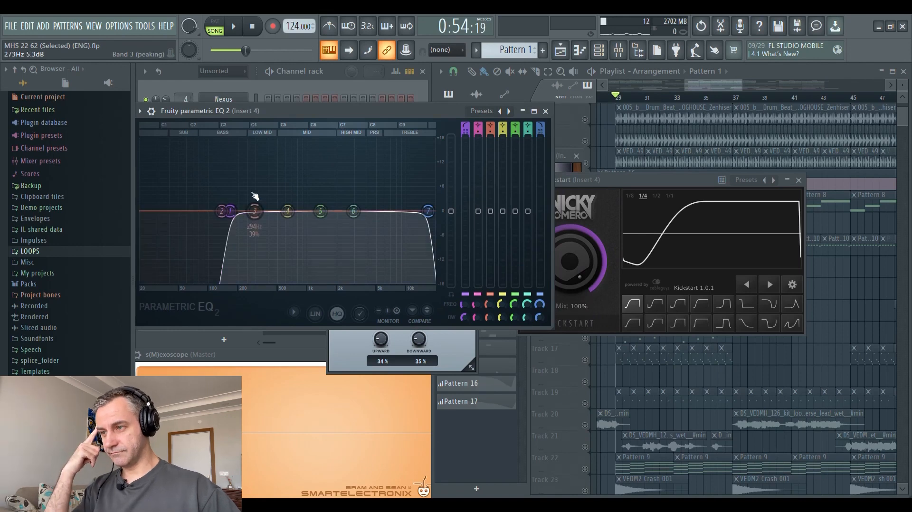
{"action": "left_click_drag", "start_coordinate": [302, 109], "coordinate": [353, 115]}
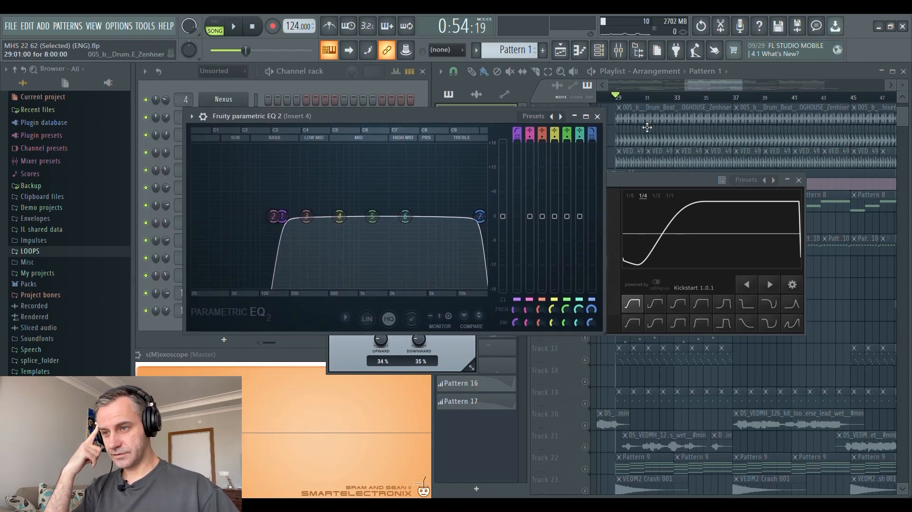
{"action": "left_click", "coordinate": [598, 117]}
{"action": "left_click_drag", "start_coordinate": [355, 283], "coordinate": [285, 259]}
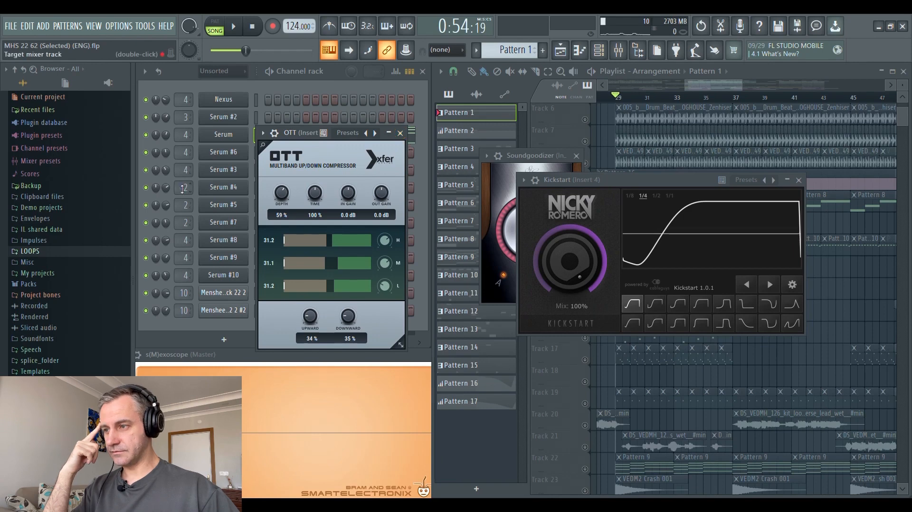
{"action": "left_click", "coordinate": [400, 133]}
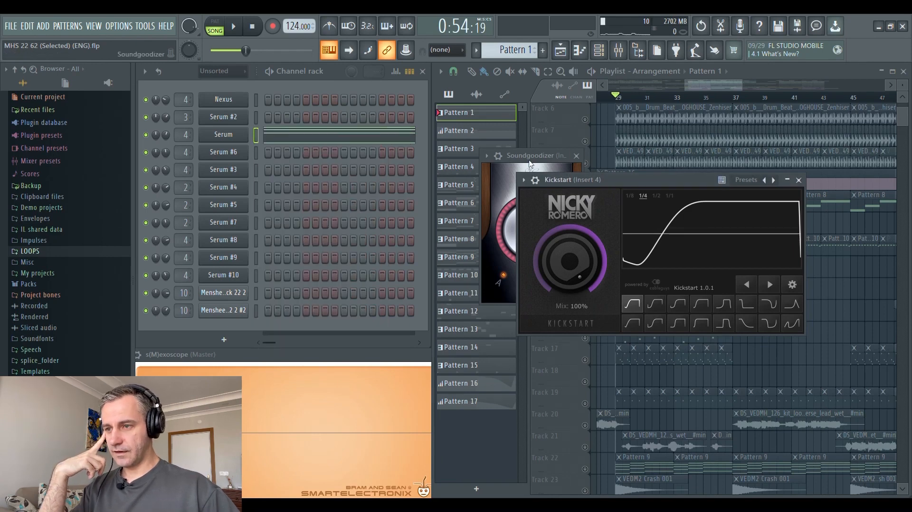
Step: Compare the chord with Soundgoodizer bypassed and enabled during playback, then stop and close the effect
{"action": "left_click_drag", "start_coordinate": [529, 161], "coordinate": [359, 147]}
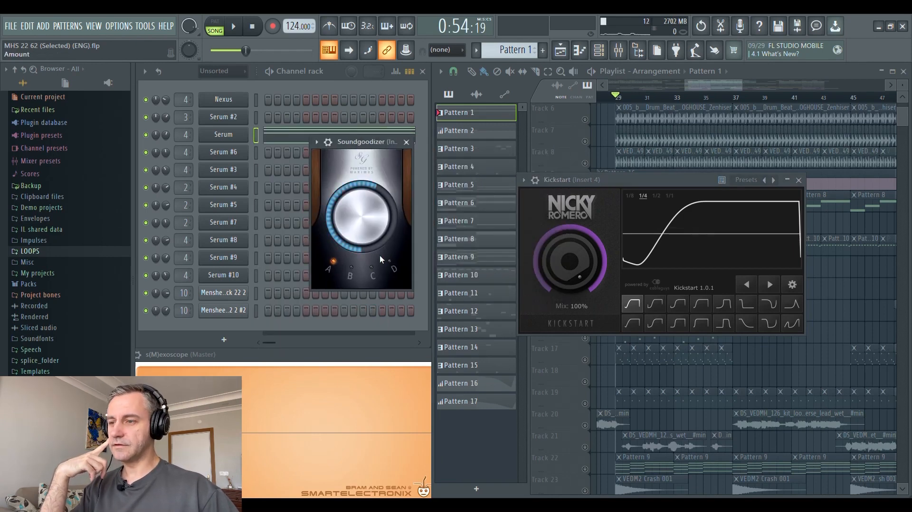
{"action": "left_click", "coordinate": [334, 142]}
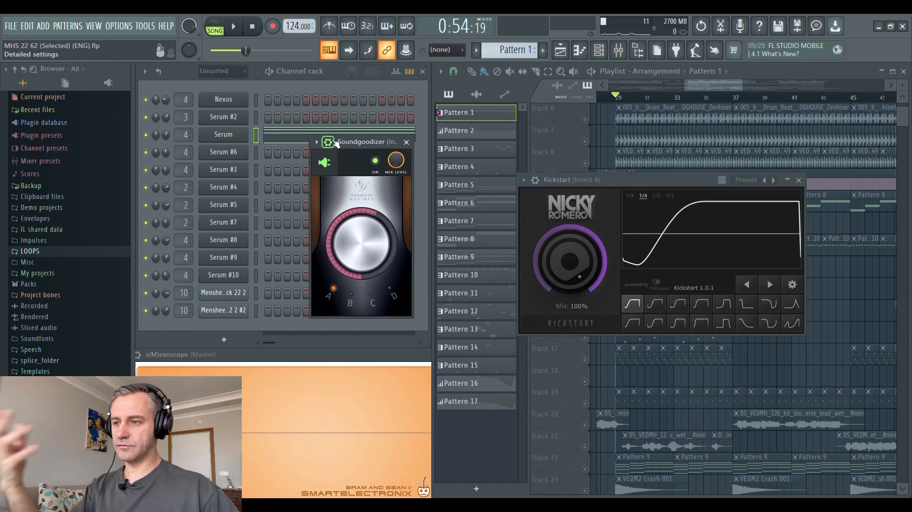
{"action": "left_click", "coordinate": [375, 162]}
{"action": "key", "text": "space"}
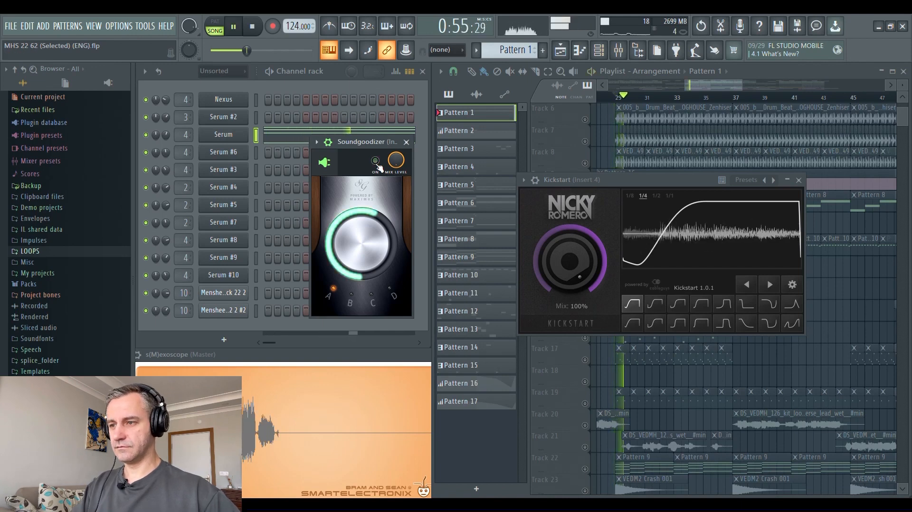
{"action": "left_click", "coordinate": [375, 162]}
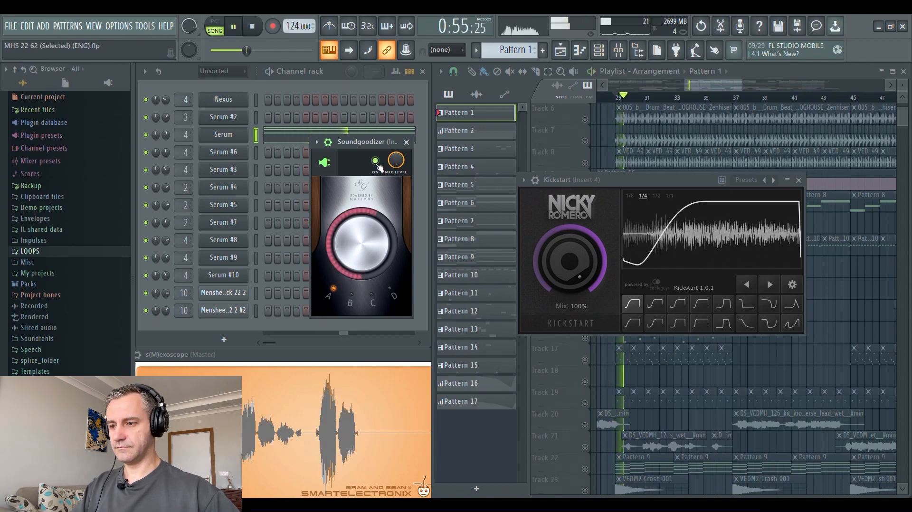
{"action": "key", "text": "space"}
{"action": "left_click", "coordinate": [406, 142]}
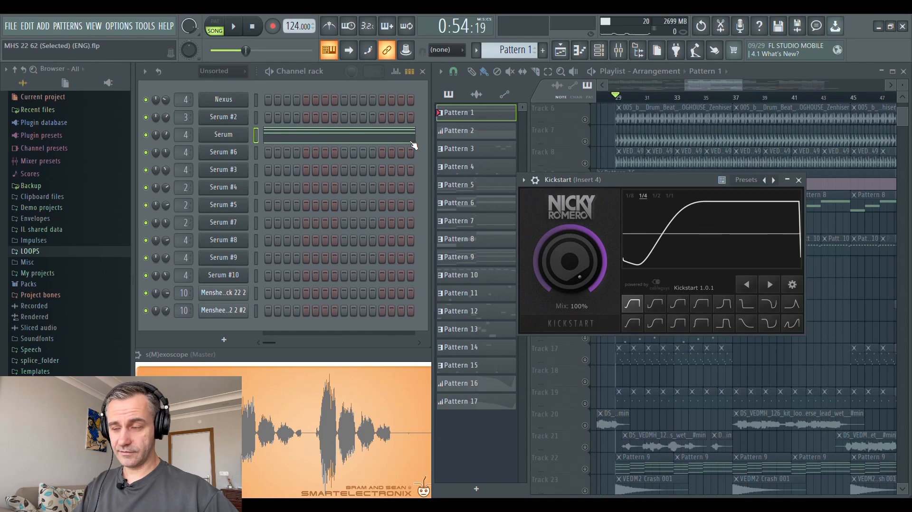
Step: Examine Insert 4's Kickstart sidechain curve and close the effect
{"action": "left_click_drag", "start_coordinate": [595, 185], "coordinate": [334, 140]}
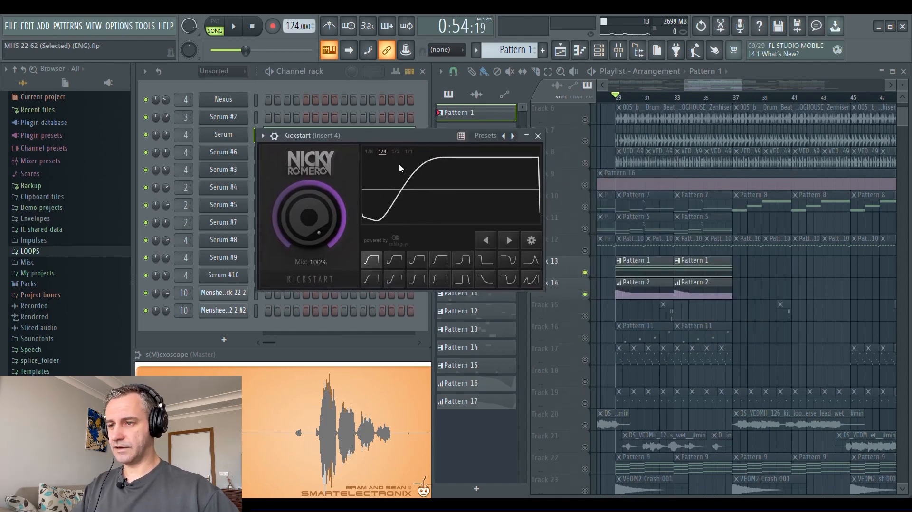
{"action": "left_click", "coordinate": [538, 135]}
{"action": "scroll", "coordinate": [623, 304], "scroll_direction": "down", "scroll_amount": 3}
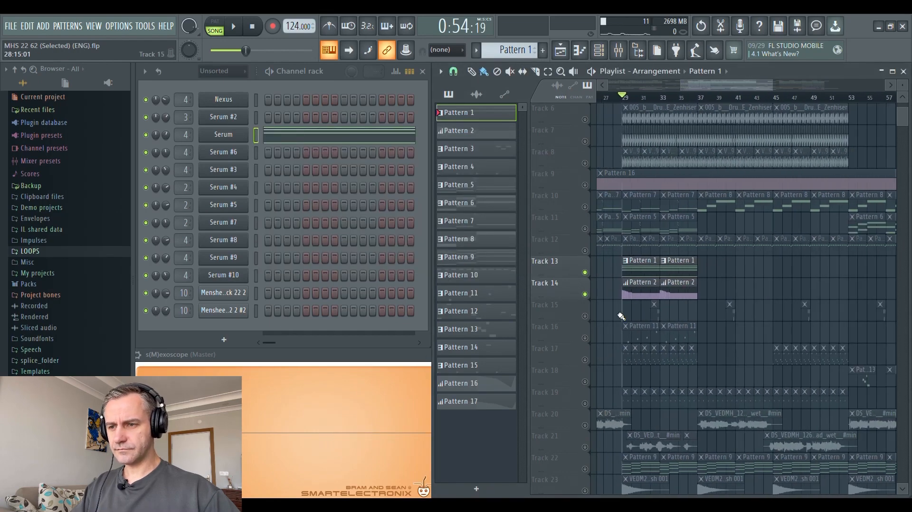
Step: Solo Track 15 and move the song position to its first Pattern 3 clip at bar 8
{"action": "right_click", "coordinate": [587, 315]}
{"action": "scroll", "coordinate": [652, 306], "scroll_direction": "down", "scroll_amount": 6}
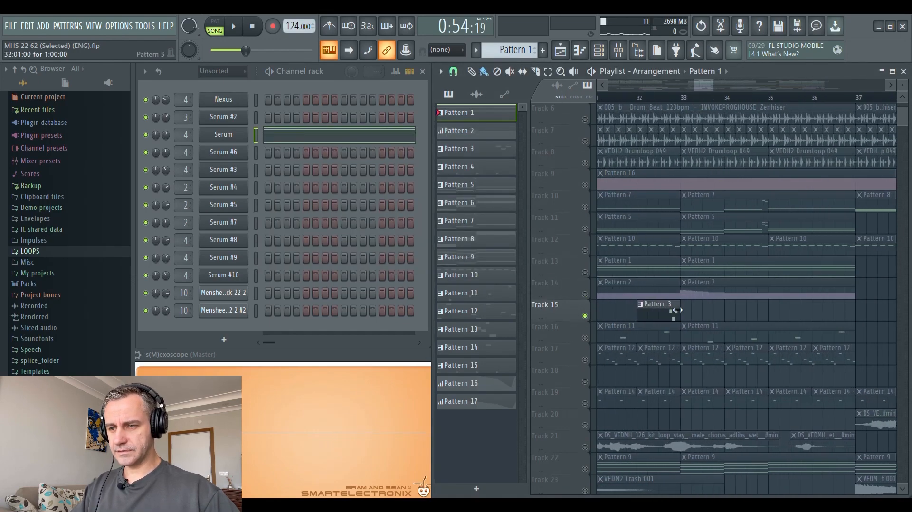
{"action": "scroll", "coordinate": [627, 316], "scroll_direction": "up", "scroll_amount": 8}
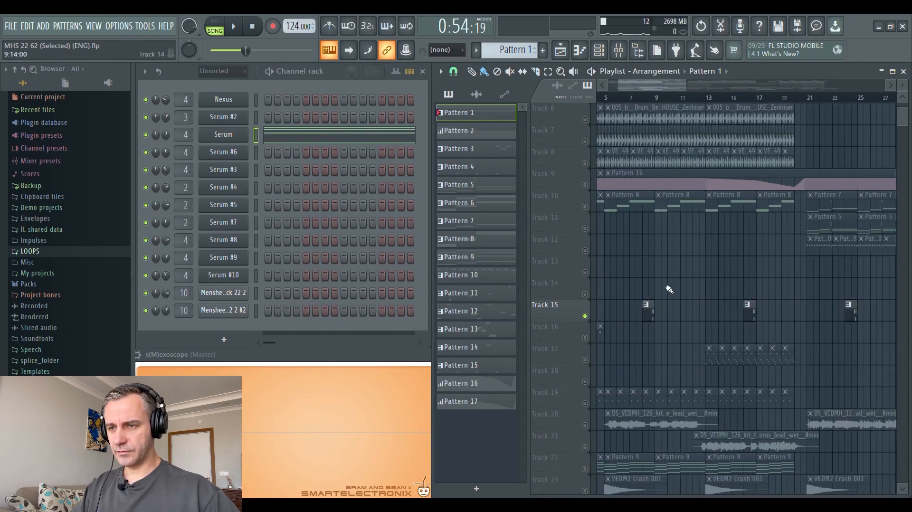
{"action": "scroll", "coordinate": [625, 306], "scroll_direction": "down", "scroll_amount": 2}
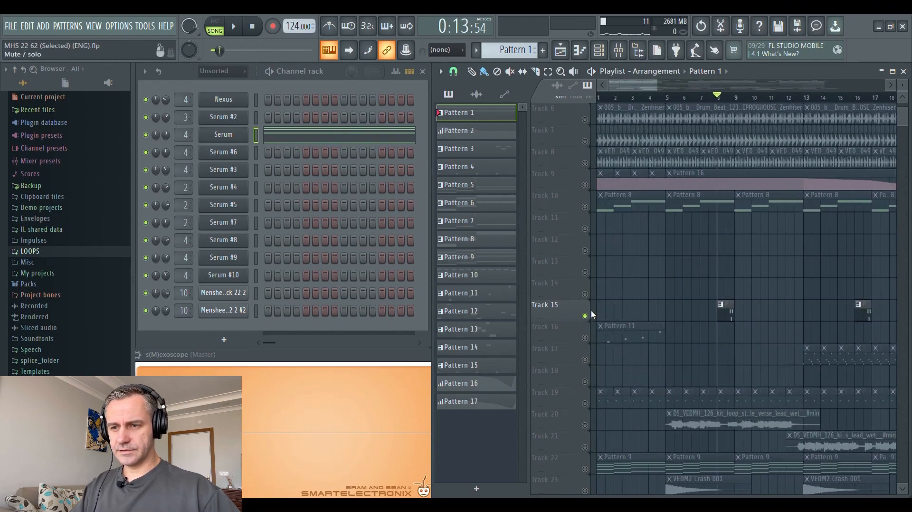
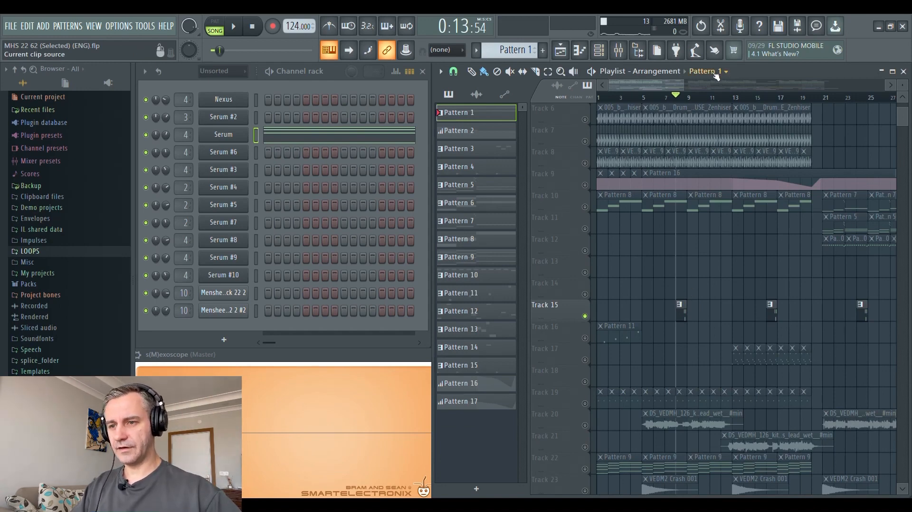
{"action": "scroll", "coordinate": [716, 260], "scroll_direction": "up", "scroll_amount": 4}
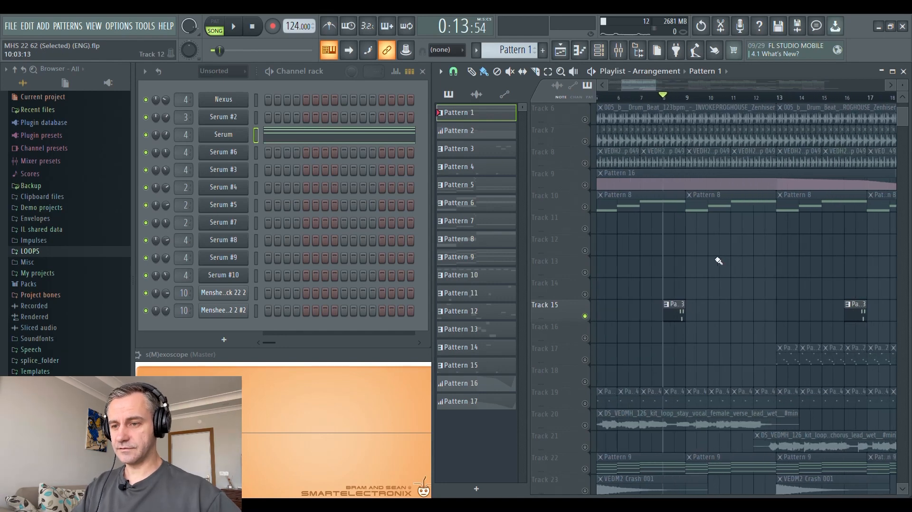
Step: Play the soloed Pattern 3 clip from bar 8, select Pattern 3, and stop playback
{"action": "key", "text": "space"}
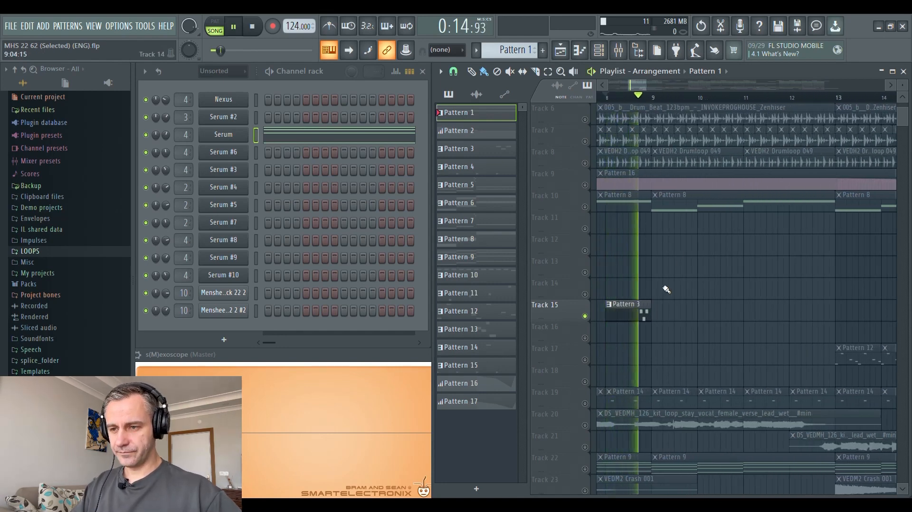
{"action": "left_click", "coordinate": [642, 311]}
{"action": "key", "text": "space"}
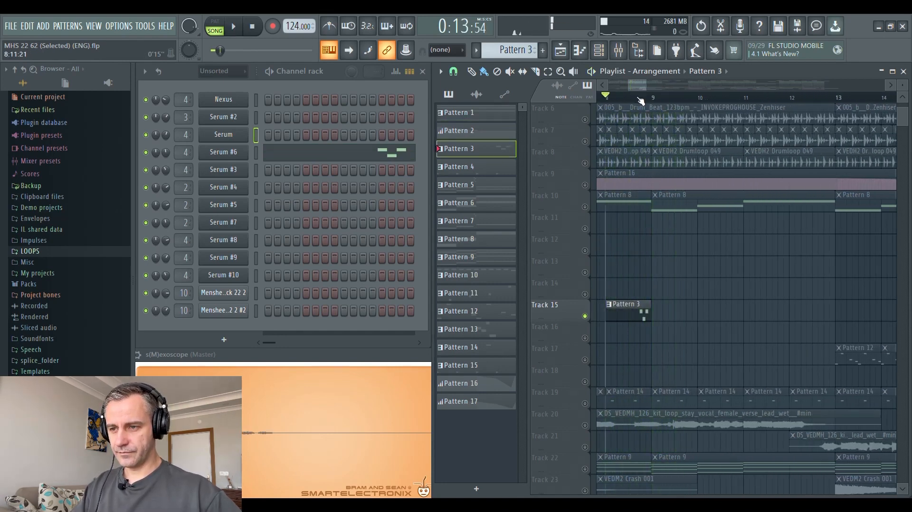
Step: Play the soloed Pattern 3 clip on Track 15 from bar 8 again and stop playback
{"action": "left_click", "coordinate": [640, 98]}
{"action": "key", "text": "space"}
{"action": "scroll", "coordinate": [646, 295], "scroll_direction": "down", "scroll_amount": 4}
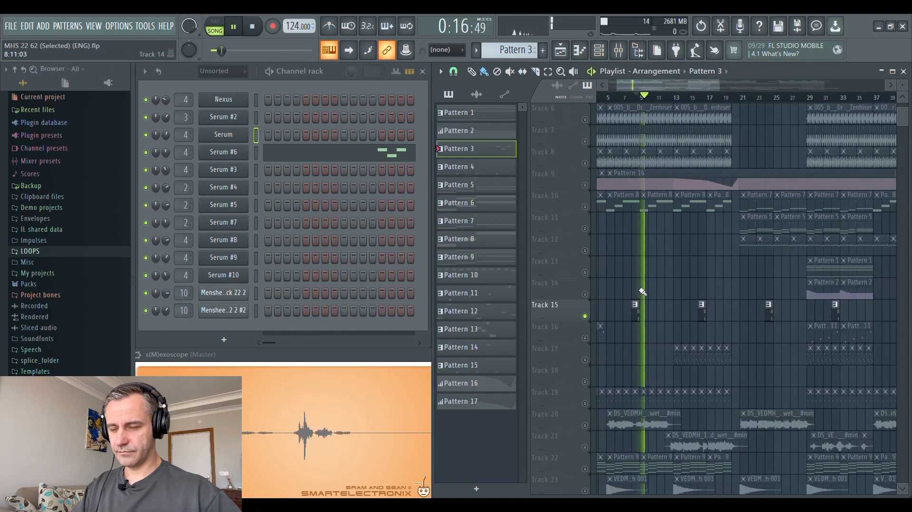
{"action": "key", "text": "space"}
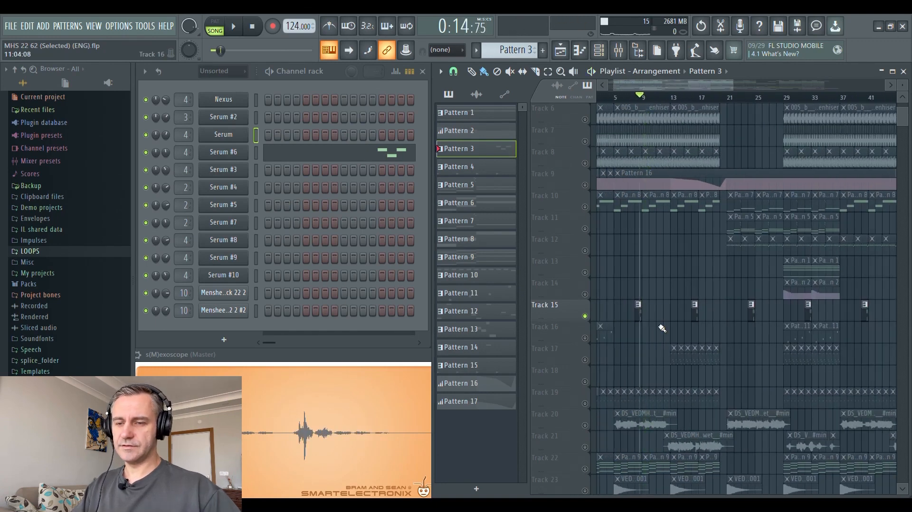
{"action": "scroll", "coordinate": [661, 326], "scroll_direction": "down", "scroll_amount": 2}
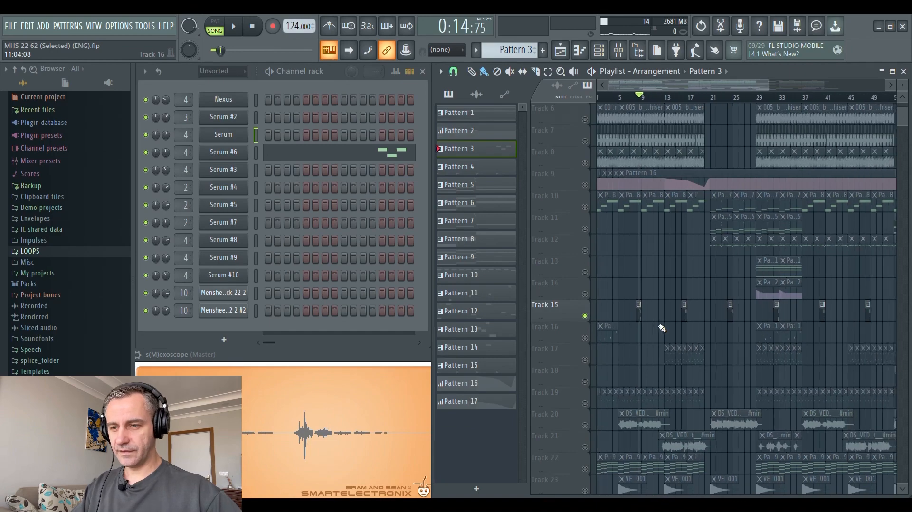
Step: Solo Track 16, play its Pattern 11 clips from bar 29, select Pattern 11, and stop playback
{"action": "left_click", "coordinate": [577, 336]}
{"action": "scroll", "coordinate": [590, 332], "scroll_direction": "up", "scroll_amount": 2}
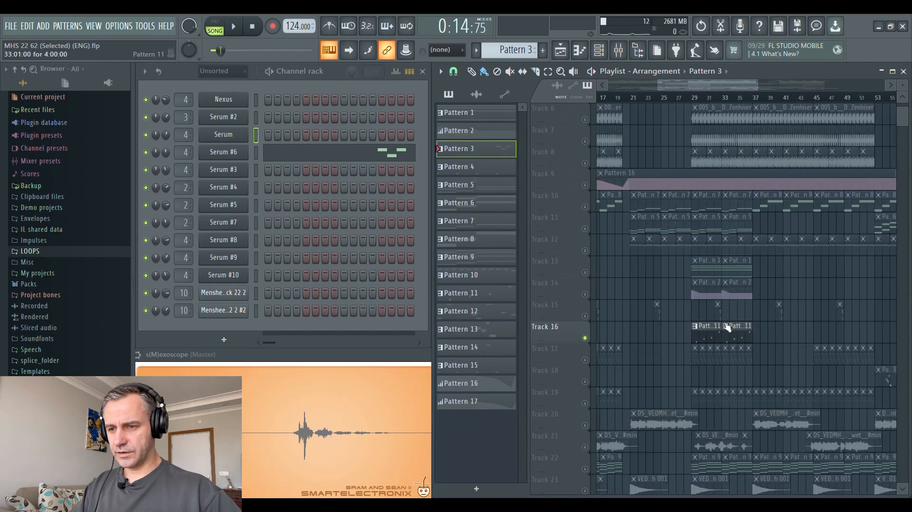
{"action": "scroll", "coordinate": [760, 323], "scroll_direction": "up", "scroll_amount": 3}
{"action": "left_click", "coordinate": [665, 104]}
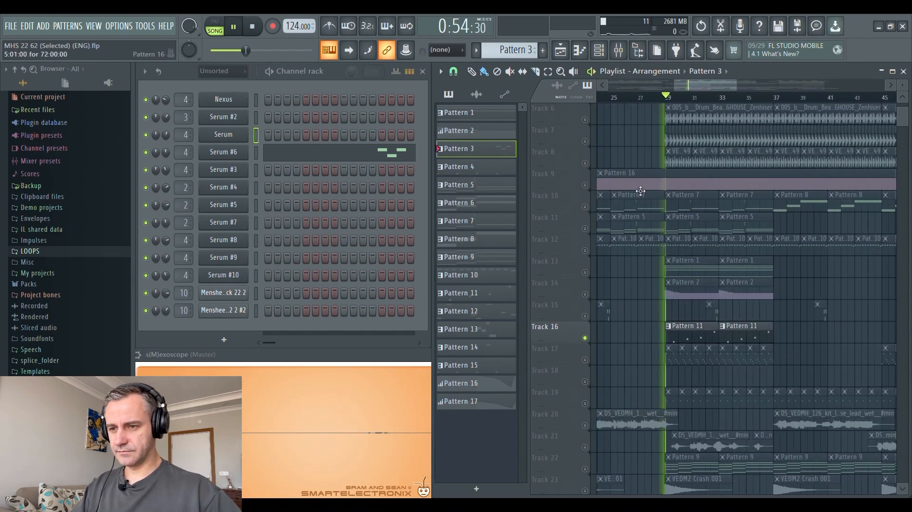
{"action": "left_click", "coordinate": [642, 339]}
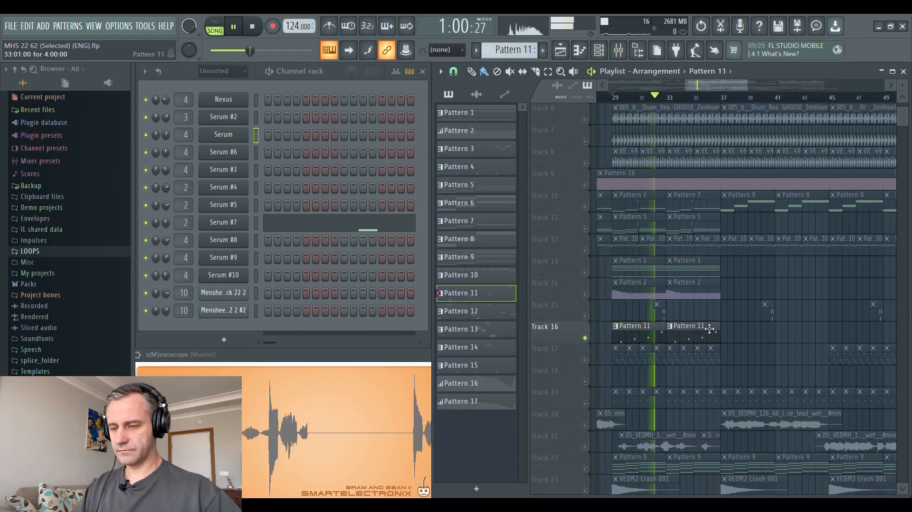
{"action": "key", "text": "space"}
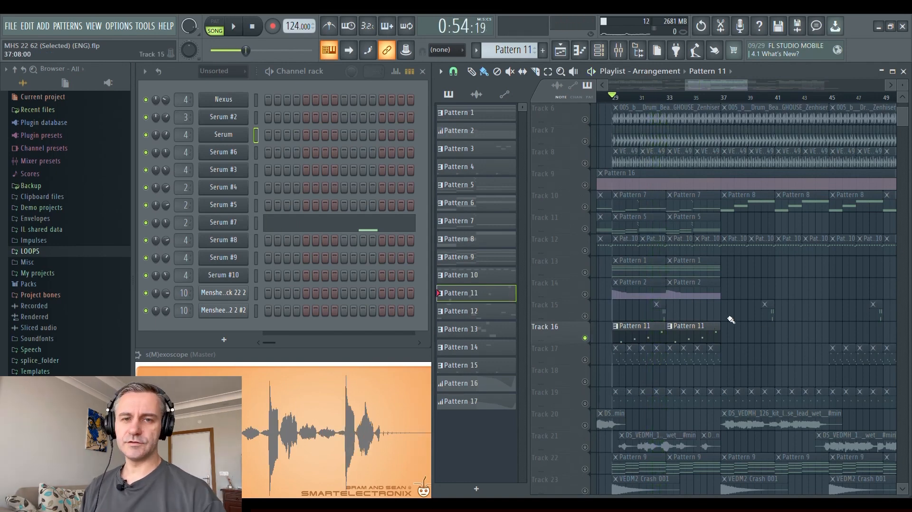
Step: Unmute Tracks 10, 11 and 12, play them together with Track 16 from bar 29, and stop playback
{"action": "left_click", "coordinate": [585, 250]}
{"action": "left_click", "coordinate": [585, 228]}
{"action": "left_click", "coordinate": [584, 206]}
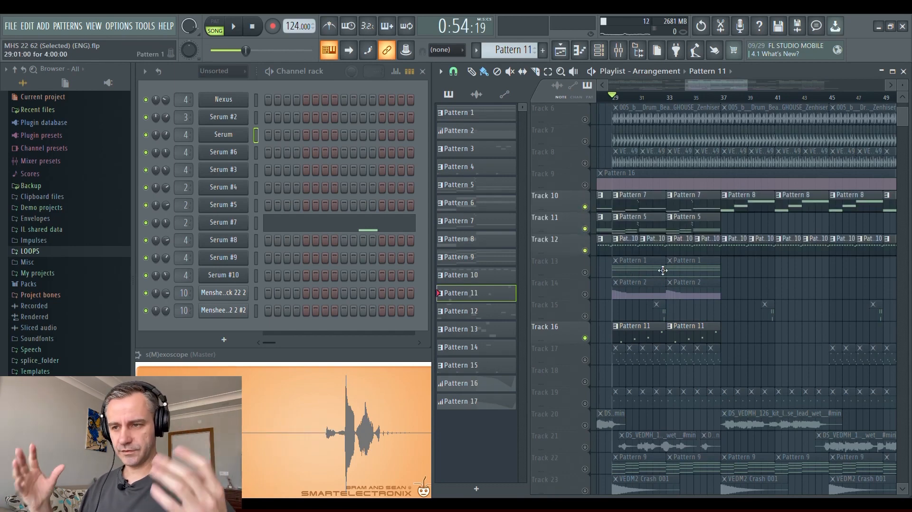
{"action": "key", "text": "space"}
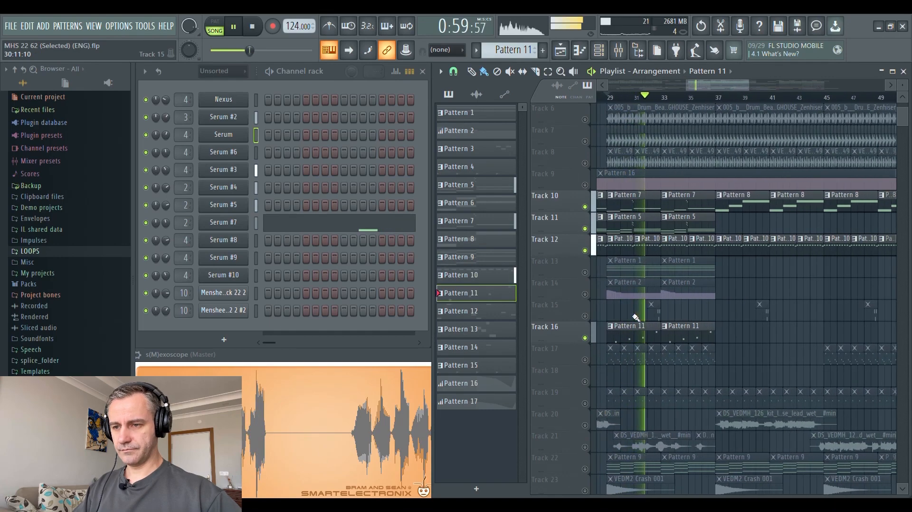
{"action": "key", "text": "space"}
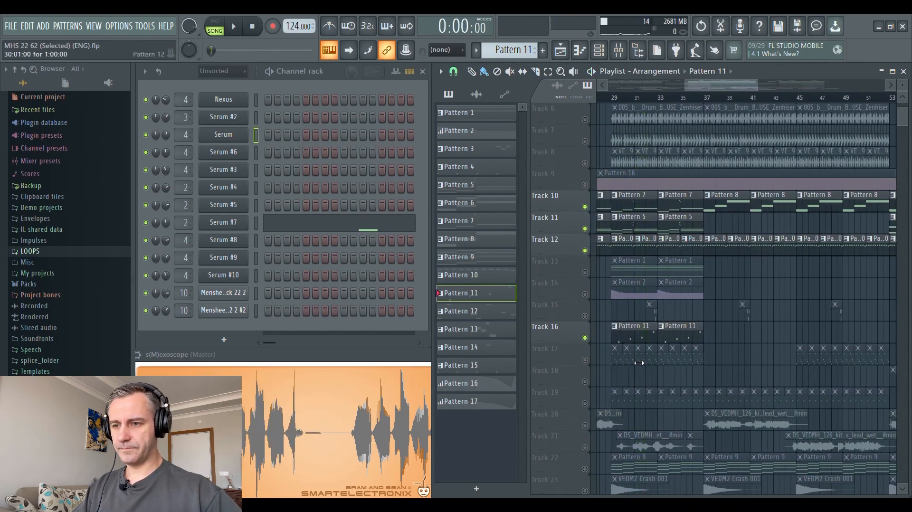
Step: Solo Track 17 and move the song position to its Pattern 12 clips at bar 29
{"action": "scroll", "coordinate": [639, 363], "scroll_direction": "down", "scroll_amount": 3}
{"action": "scroll", "coordinate": [634, 268], "scroll_direction": "down", "scroll_amount": 3}
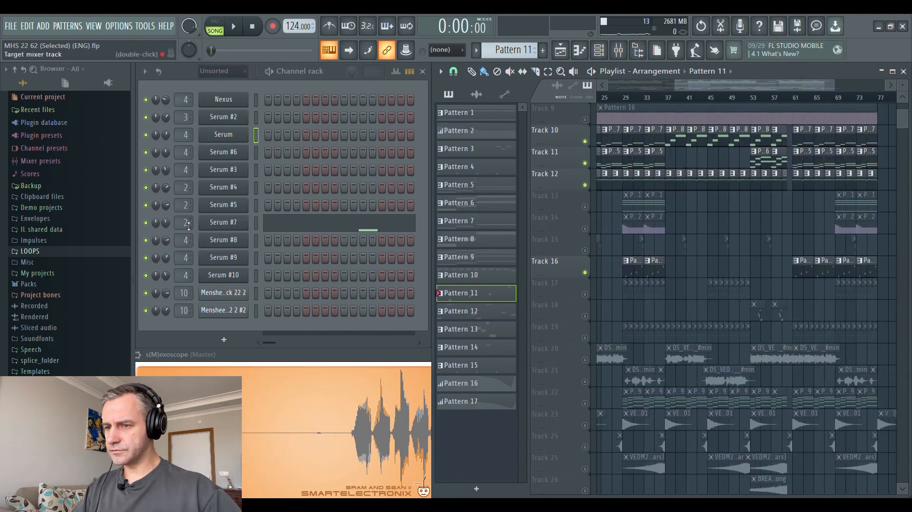
{"action": "scroll", "coordinate": [645, 310], "scroll_direction": "up", "scroll_amount": 3}
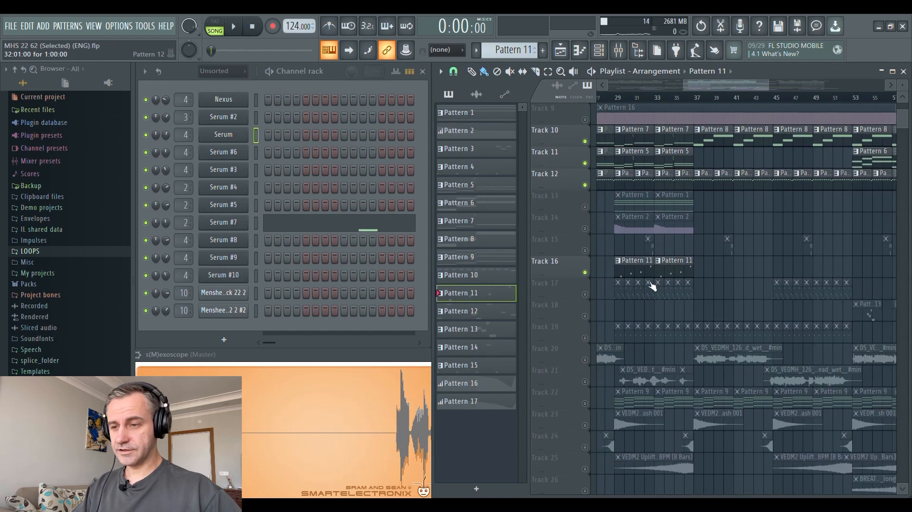
{"action": "left_click", "coordinate": [585, 272]}
{"action": "left_click", "coordinate": [585, 294]}
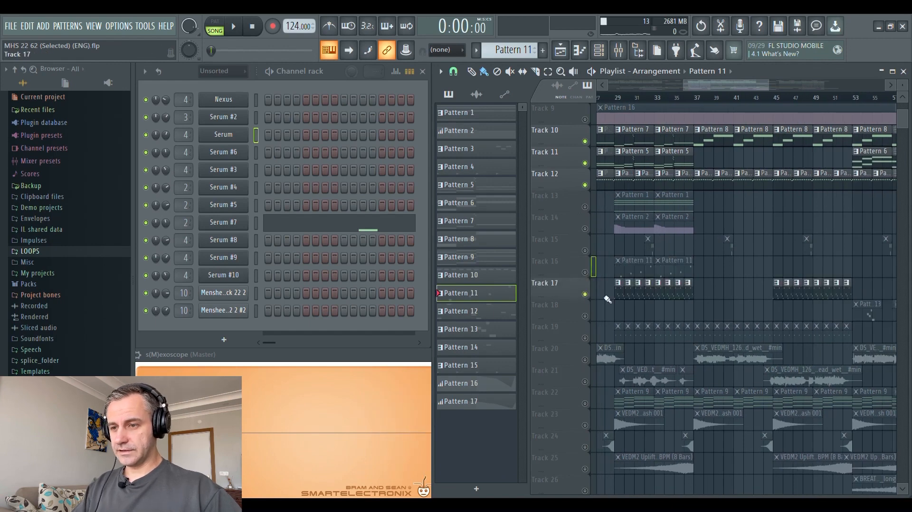
{"action": "scroll", "coordinate": [646, 214], "scroll_direction": "down", "scroll_amount": 1}
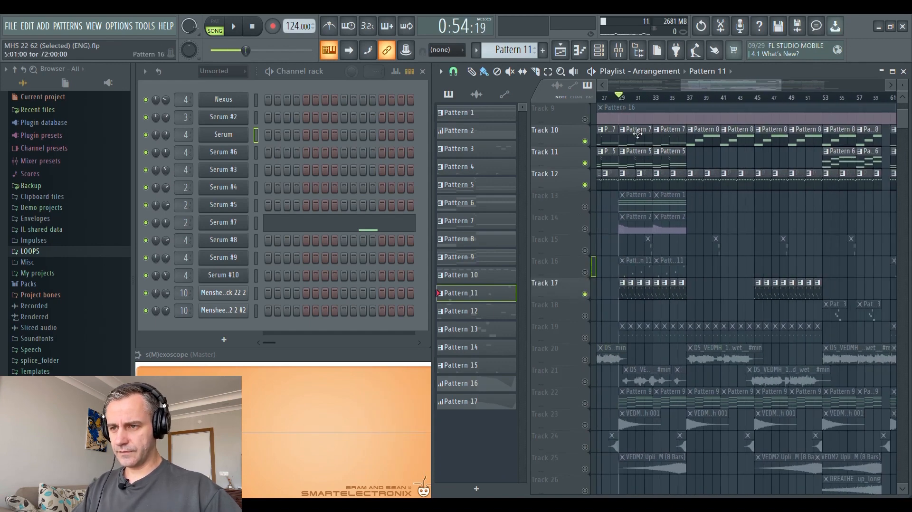
{"action": "left_click", "coordinate": [585, 294], "text": "ctrl"}
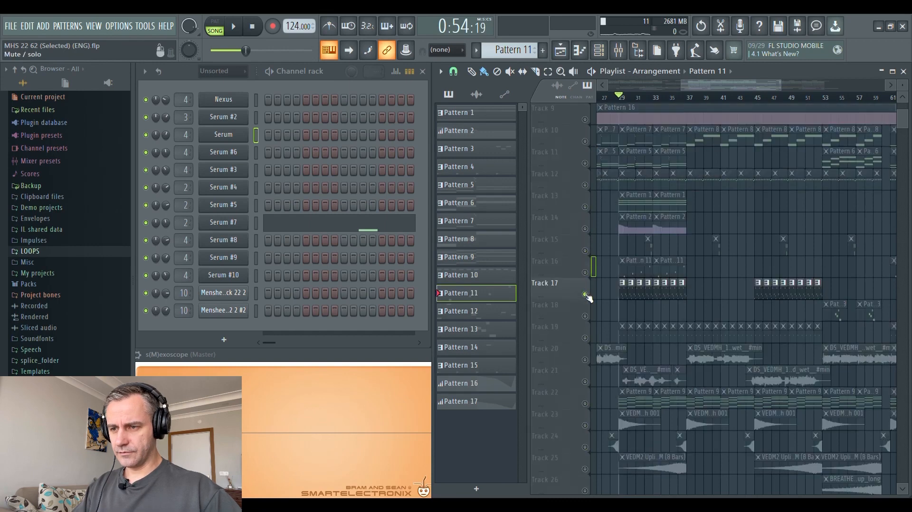
Step: Select Pattern 12 and play its soloed Track 17 clips from bar 29
{"action": "scroll", "coordinate": [633, 295], "scroll_direction": "up", "scroll_amount": 2}
{"action": "left_click", "coordinate": [633, 294]}
{"action": "key", "text": "space"}
{"action": "scroll", "coordinate": [632, 295], "scroll_direction": "down", "scroll_amount": 3}
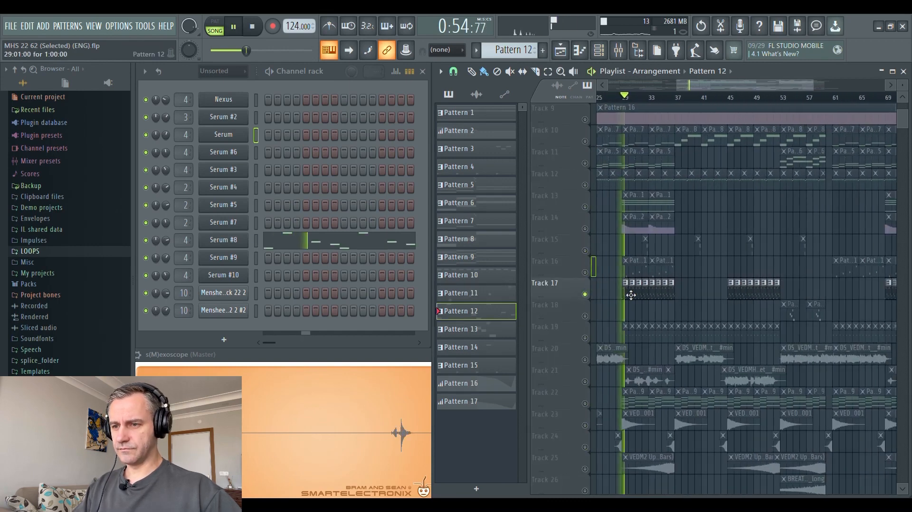
Step: Examine Serum #8's Pattern 12 notes in the piano roll during playback, close the piano roll, and stop playback
{"action": "left_click", "coordinate": [297, 242]}
{"action": "scroll", "coordinate": [342, 236], "scroll_direction": "up", "scroll_amount": 5}
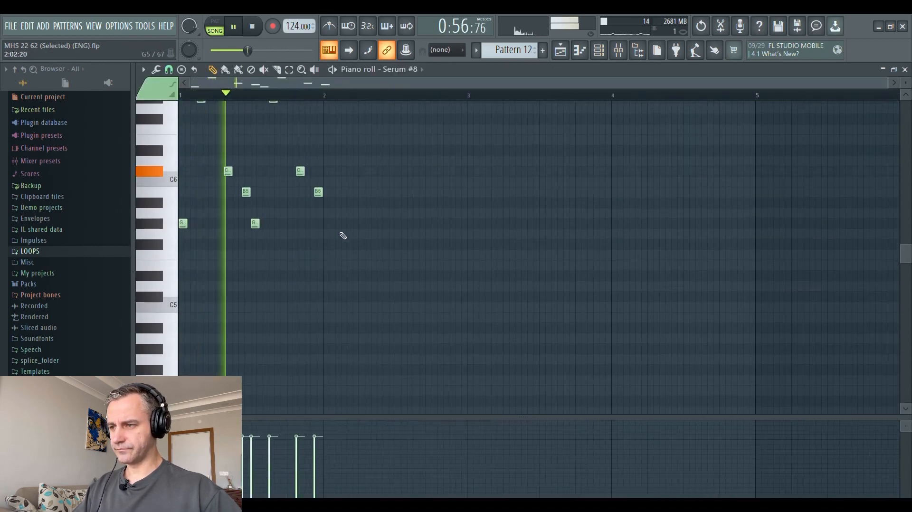
{"action": "scroll", "coordinate": [342, 236], "scroll_direction": "up", "scroll_amount": 2}
{"action": "scroll", "coordinate": [180, 307], "scroll_direction": "up", "scroll_amount": 4}
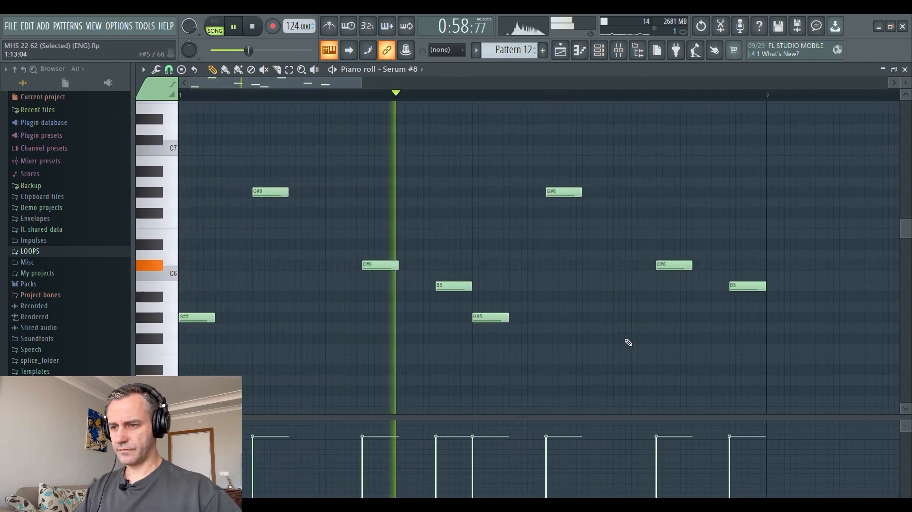
{"action": "scroll", "coordinate": [646, 337], "scroll_direction": "down", "scroll_amount": 1}
{"action": "key", "text": "Escape"}
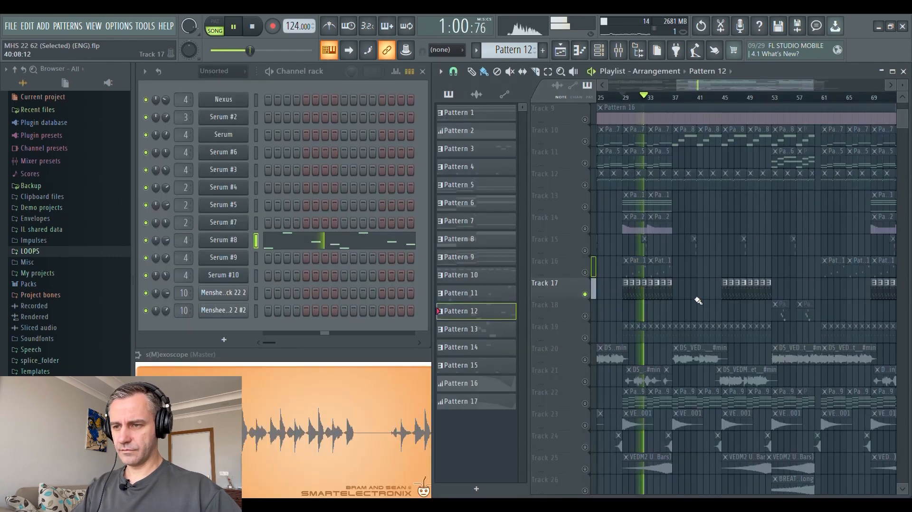
{"action": "key", "text": "space"}
Step: Unmute Tracks 10 and 11 and play them together with Track 17 from bar 29
{"action": "left_click", "coordinate": [585, 207]}
{"action": "left_click", "coordinate": [586, 229]}
{"action": "key", "text": "space"}
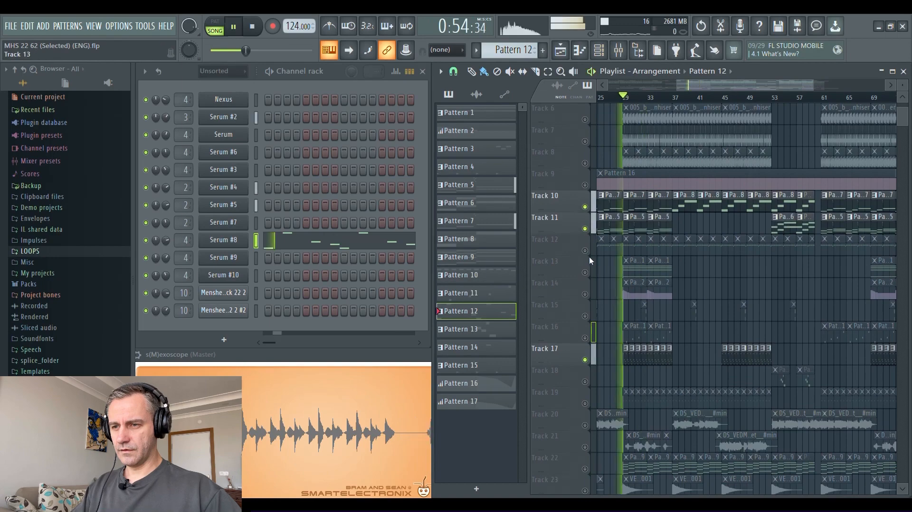
{"action": "scroll", "coordinate": [593, 262], "scroll_direction": "down", "scroll_amount": 2}
{"action": "scroll", "coordinate": [594, 263], "scroll_direction": "up", "scroll_amount": 3}
{"action": "scroll", "coordinate": [570, 285], "scroll_direction": "up", "scroll_amount": 3}
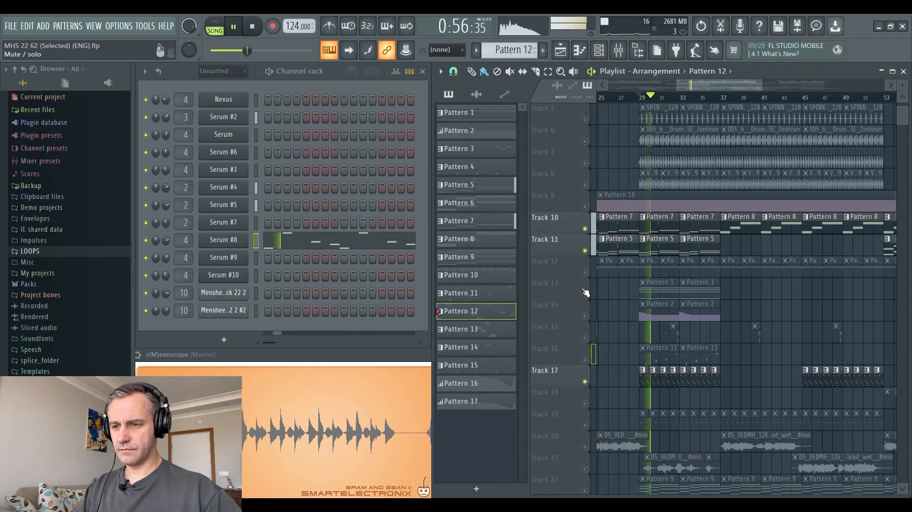
{"action": "scroll", "coordinate": [583, 304], "scroll_direction": "down", "scroll_amount": 1}
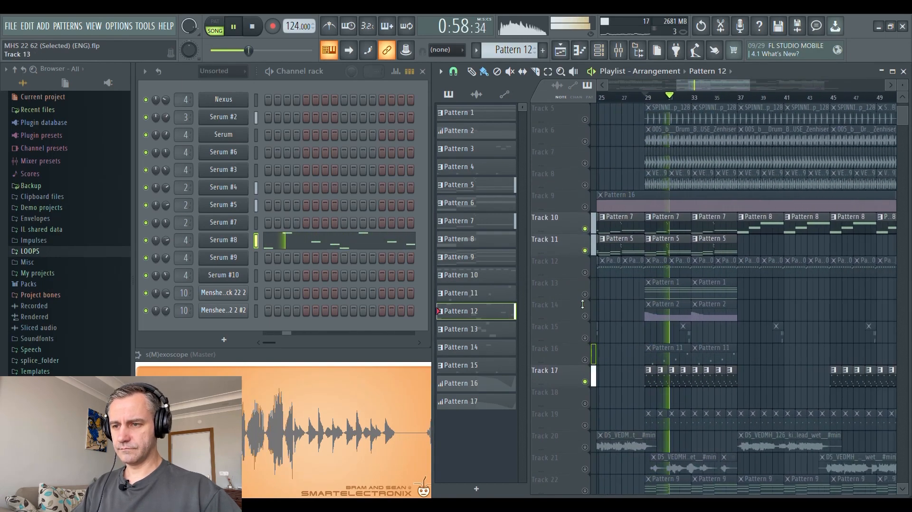
Step: Add Track 12 and Track 16 to the mix during playback, listen to the layers together, and stop playback
{"action": "left_click", "coordinate": [585, 272]}
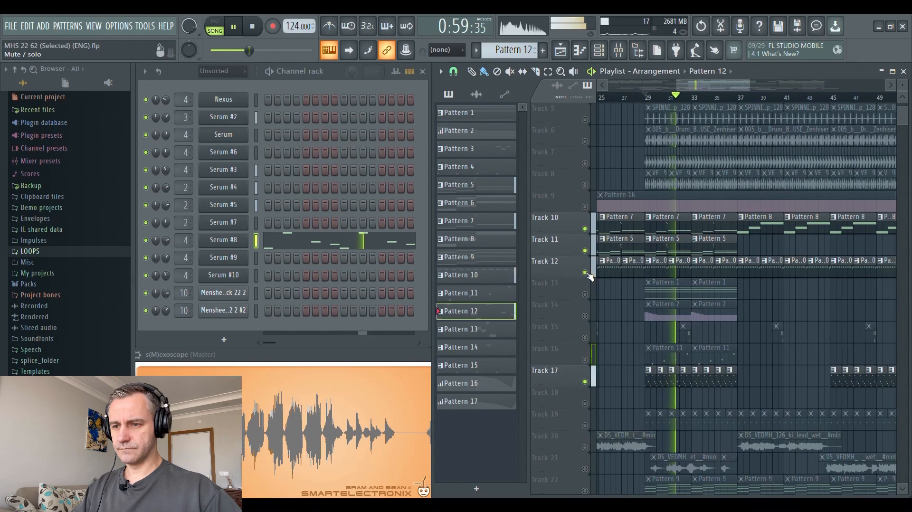
{"action": "left_click", "coordinate": [585, 360]}
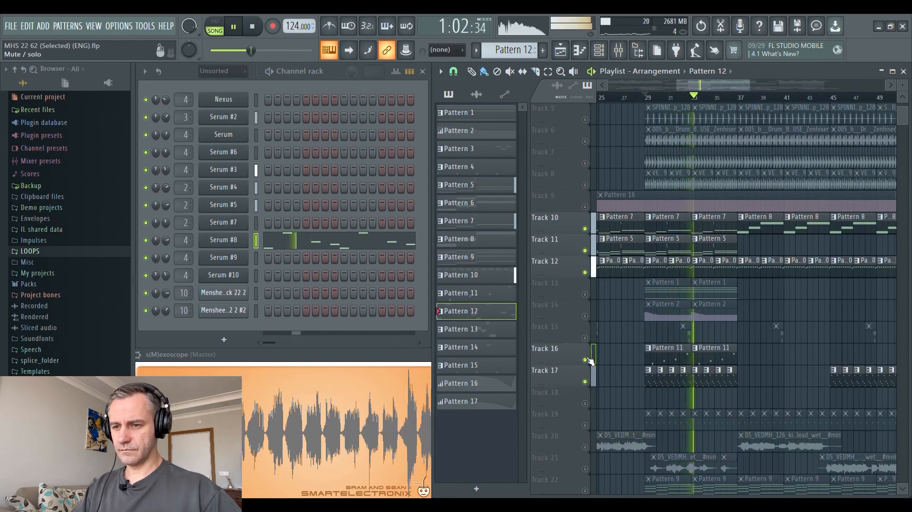
{"action": "scroll", "coordinate": [683, 380], "scroll_direction": "up", "scroll_amount": 2}
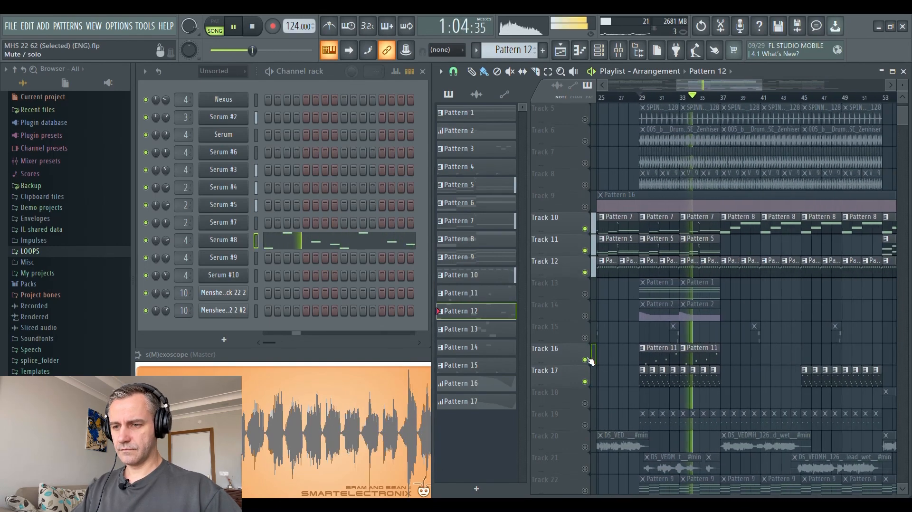
{"action": "scroll", "coordinate": [683, 380], "scroll_direction": "down", "scroll_amount": 2}
{"action": "left_click", "coordinate": [253, 26]}
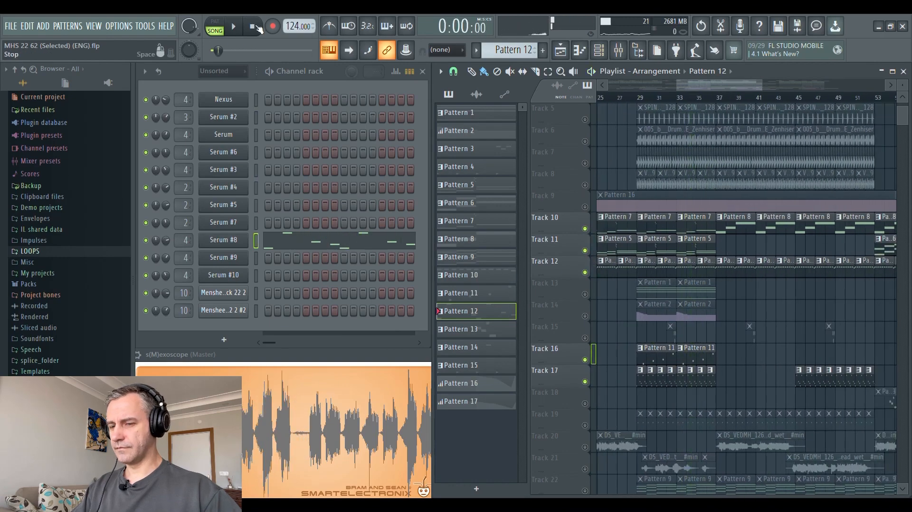
Step: Solo Track 18 and move the song position to bar 54 within its first Pattern 13 clip
{"action": "scroll", "coordinate": [684, 386], "scroll_direction": "down", "scroll_amount": 2}
{"action": "scroll", "coordinate": [712, 385], "scroll_direction": "down", "scroll_amount": 1}
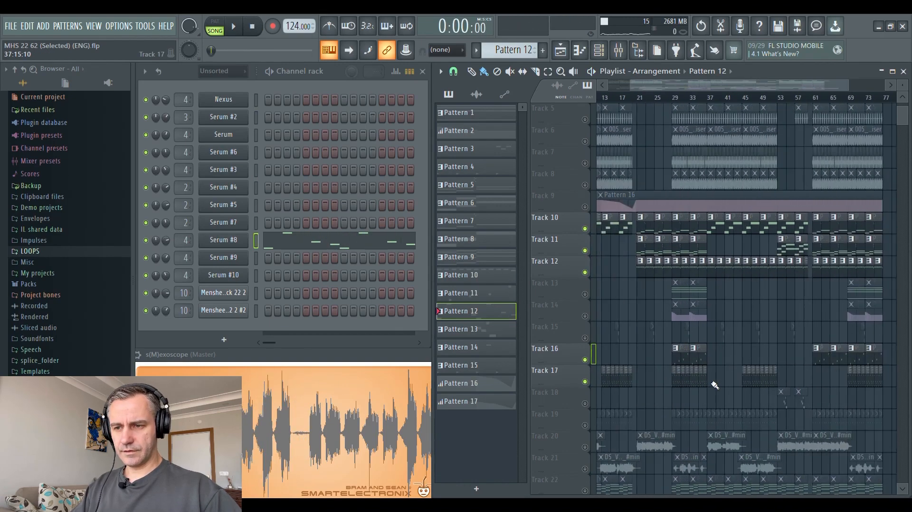
{"action": "right_click", "coordinate": [585, 404]}
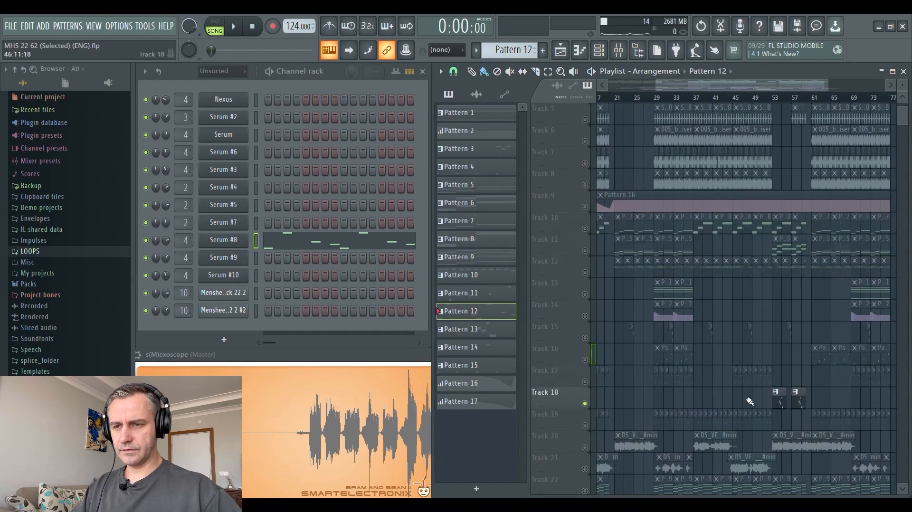
{"action": "scroll", "coordinate": [818, 395], "scroll_direction": "up", "scroll_amount": 3}
{"action": "scroll", "coordinate": [725, 354], "scroll_direction": "down", "scroll_amount": 1}
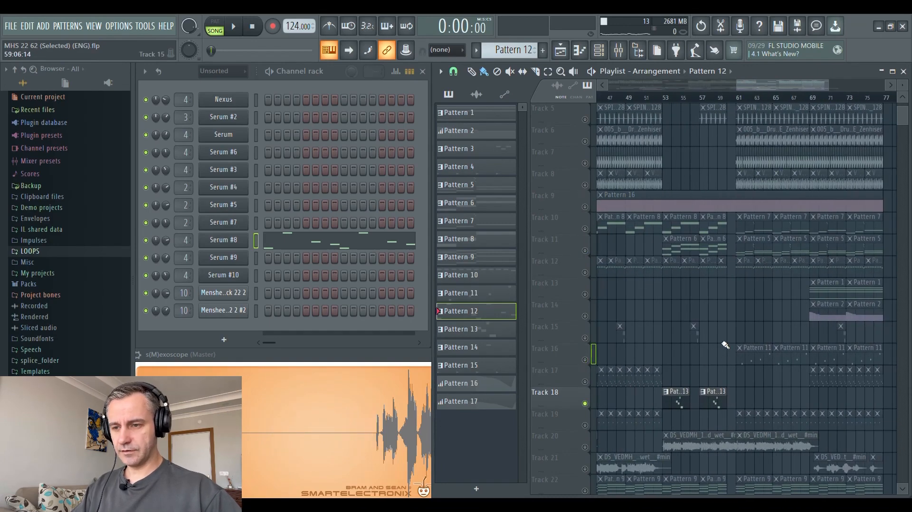
{"action": "scroll", "coordinate": [722, 349], "scroll_direction": "up", "scroll_amount": 3}
{"action": "scroll", "coordinate": [684, 351], "scroll_direction": "down", "scroll_amount": 2}
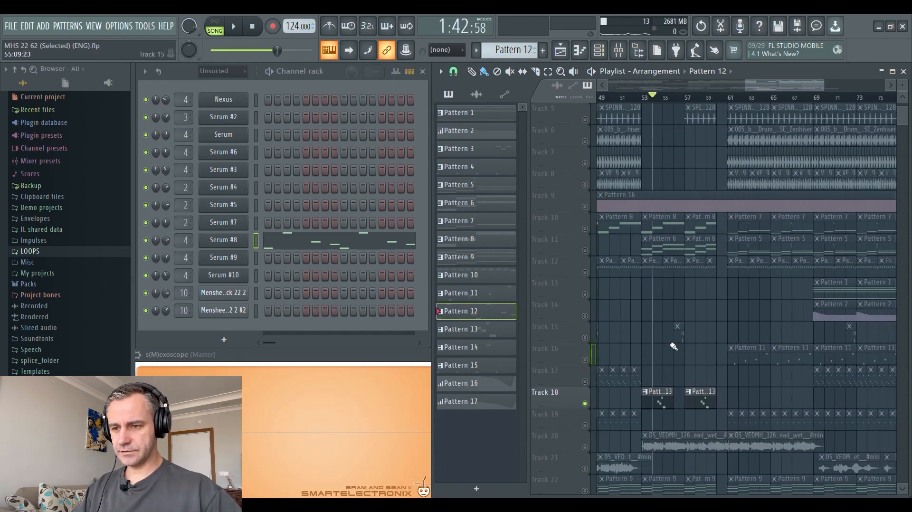
Step: Play the first Pattern 13 clip, examine Serum #9's notes in the piano roll, close it, and stop playback
{"action": "scroll", "coordinate": [674, 347], "scroll_direction": "up", "scroll_amount": 1}
{"action": "key", "text": "space"}
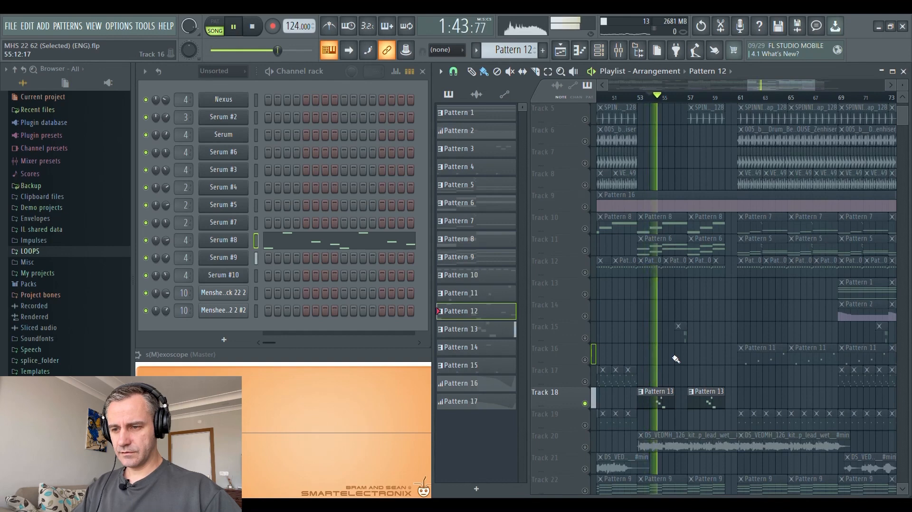
{"action": "left_click", "coordinate": [665, 403]}
{"action": "left_click", "coordinate": [317, 260]}
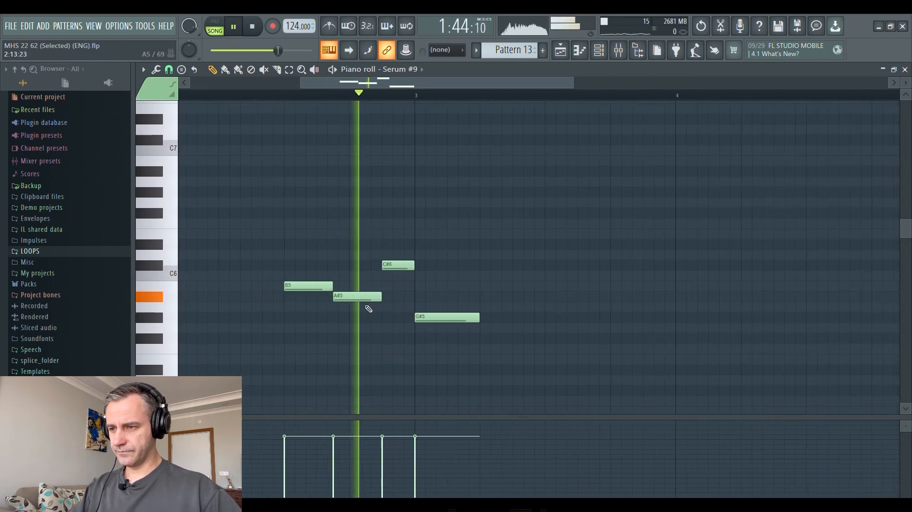
{"action": "key", "text": "F7"}
{"action": "key", "text": "space"}
Step: Unmute Tracks 10 and 11 and play them together with Track 18 from bar 53
{"action": "left_click", "coordinate": [585, 229]}
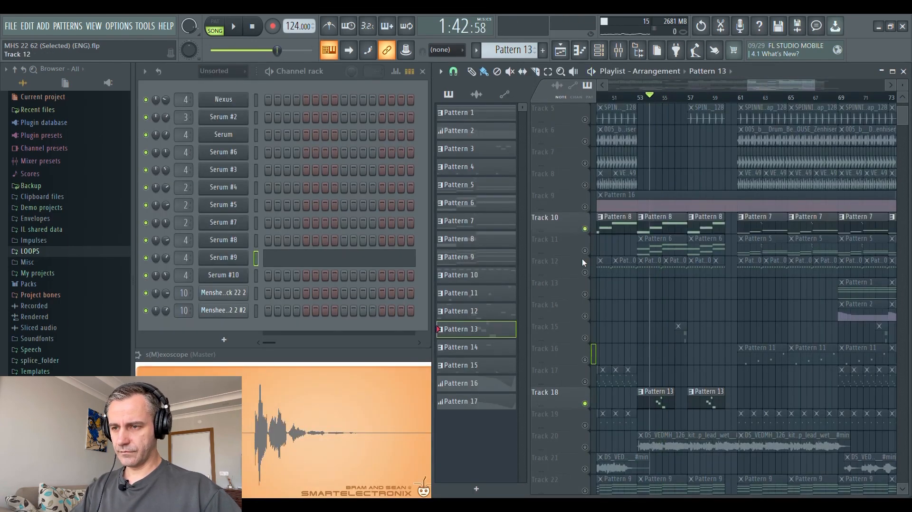
{"action": "left_click", "coordinate": [586, 250]}
{"action": "left_click", "coordinate": [639, 97]}
{"action": "key", "text": "space"}
{"action": "scroll", "coordinate": [662, 342], "scroll_direction": "up", "scroll_amount": 5}
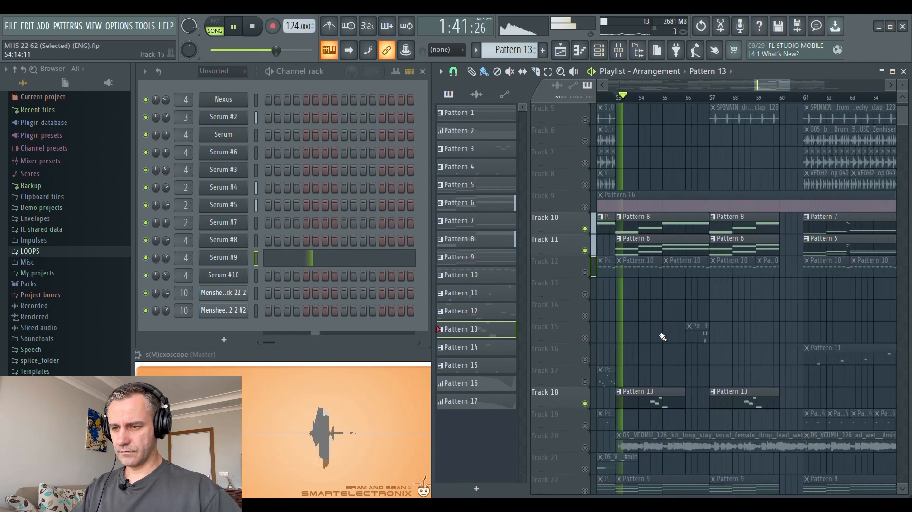
{"action": "scroll", "coordinate": [662, 344], "scroll_direction": "down", "scroll_amount": 1}
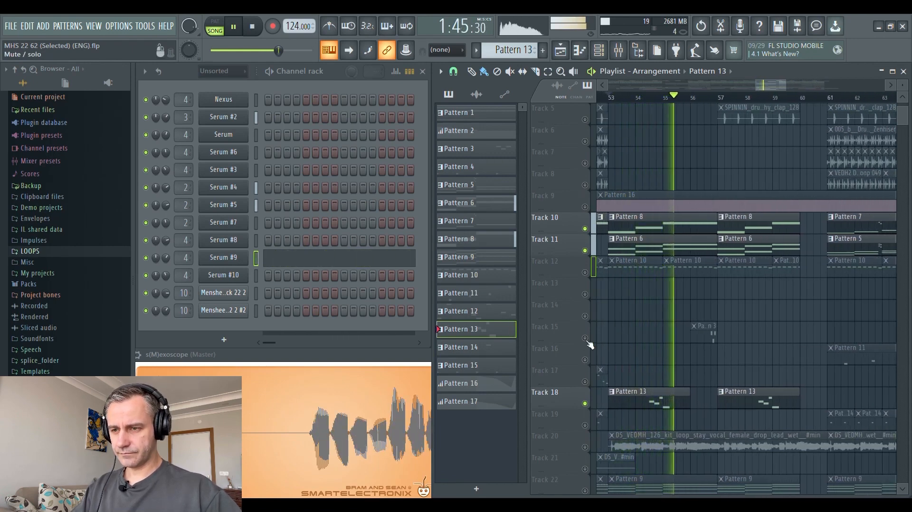
Step: Stop playback and end the solo so that every playlist track is active again
{"action": "key", "text": "space"}
{"action": "scroll", "coordinate": [652, 369], "scroll_direction": "down", "scroll_amount": 4}
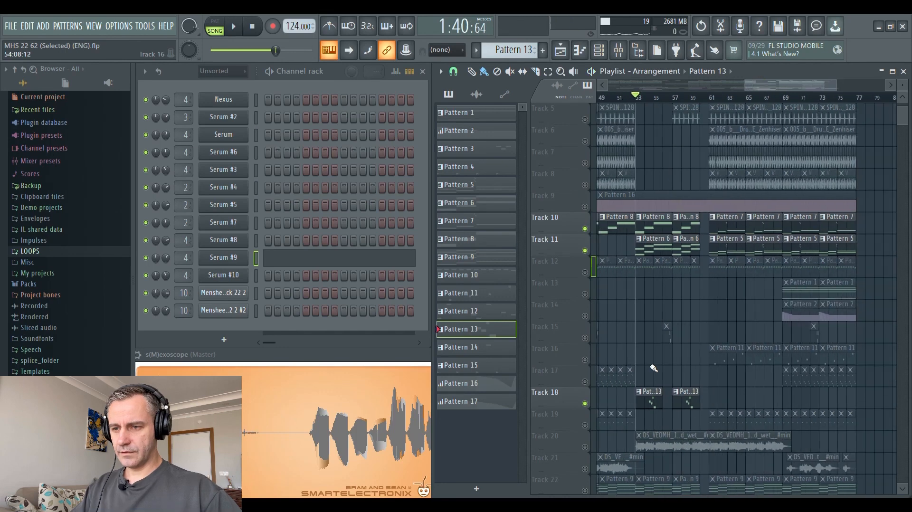
{"action": "scroll", "coordinate": [651, 357], "scroll_direction": "up", "scroll_amount": 3}
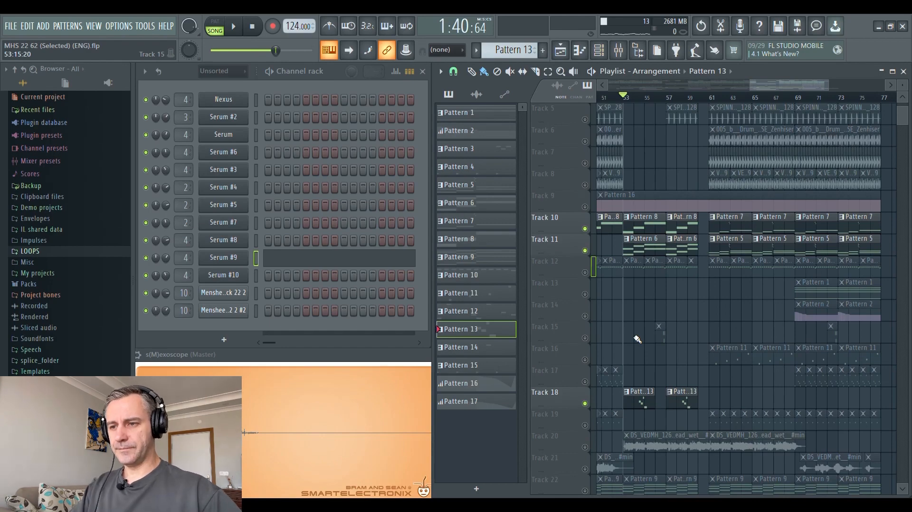
{"action": "scroll", "coordinate": [602, 296], "scroll_direction": "up", "scroll_amount": 3}
{"action": "right_click", "coordinate": [586, 294]}
{"action": "scroll", "coordinate": [655, 248], "scroll_direction": "up", "scroll_amount": 1}
{"action": "scroll", "coordinate": [637, 251], "scroll_direction": "up", "scroll_amount": 4}
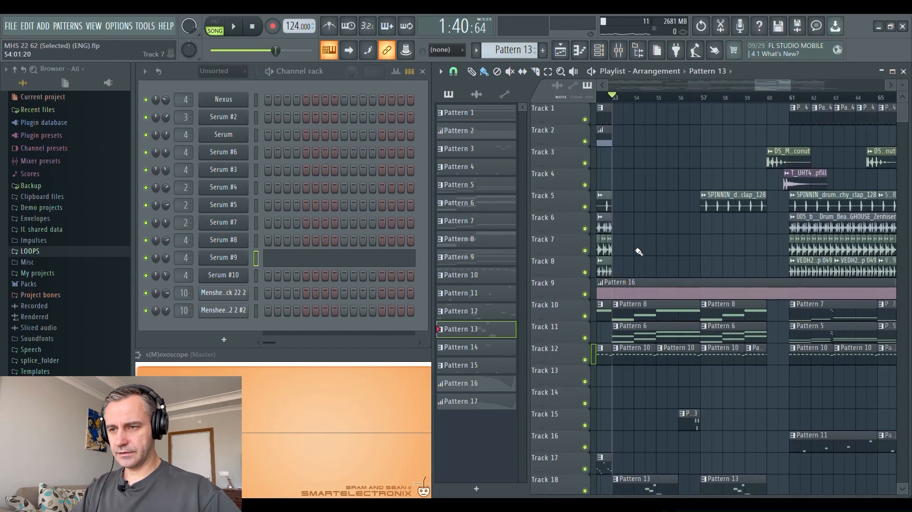
Step: Play the full arrangement from bar 53 to hear the Pattern 13 melody among all layers, and stop playback
{"action": "scroll", "coordinate": [741, 254], "scroll_direction": "down", "scroll_amount": 4}
{"action": "scroll", "coordinate": [692, 252], "scroll_direction": "up", "scroll_amount": 3}
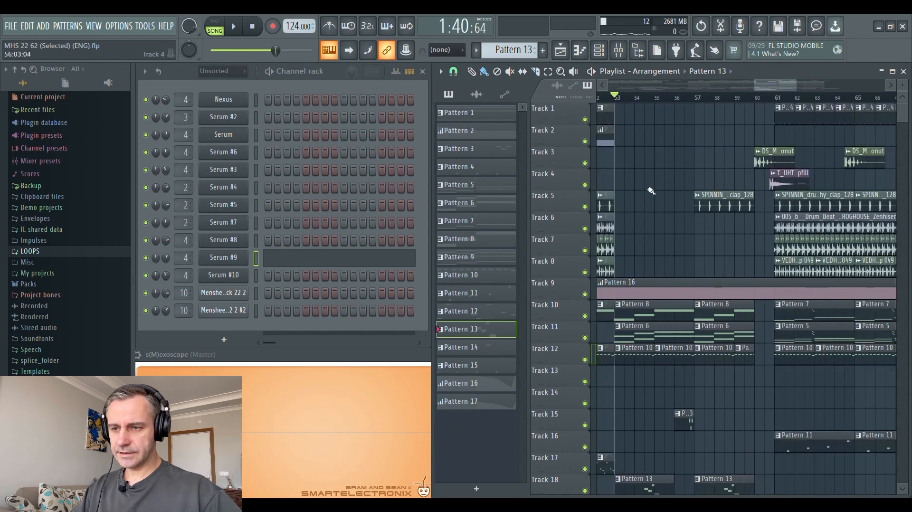
{"action": "scroll", "coordinate": [683, 301], "scroll_direction": "down", "scroll_amount": 5}
{"action": "scroll", "coordinate": [683, 337], "scroll_direction": "up", "scroll_amount": 4}
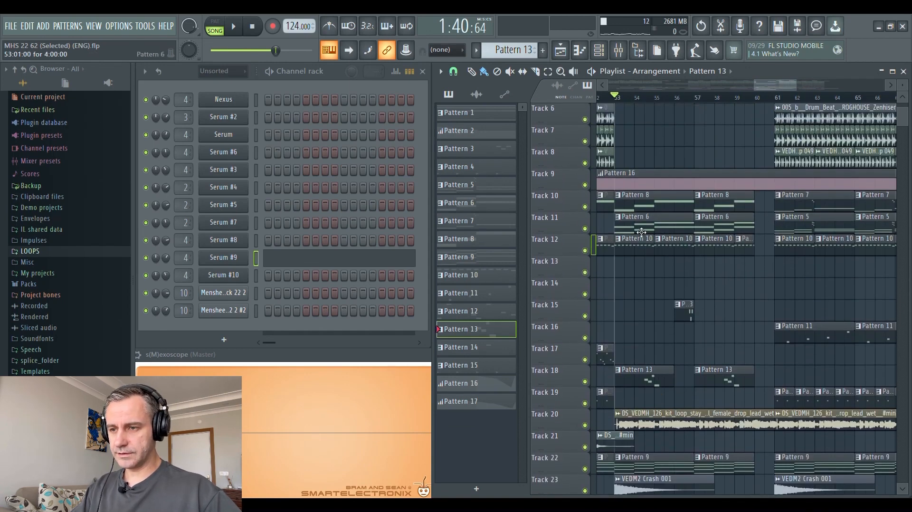
{"action": "scroll", "coordinate": [650, 317], "scroll_direction": "up", "scroll_amount": 3}
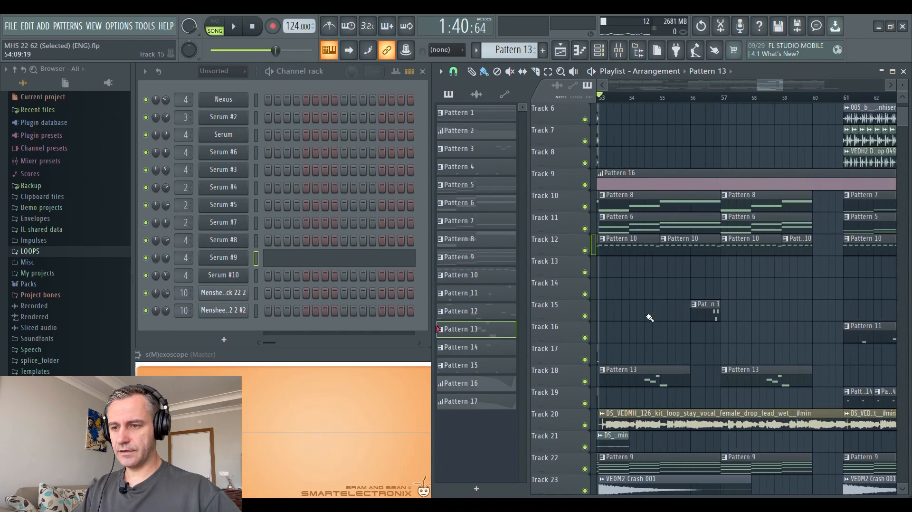
{"action": "scroll", "coordinate": [659, 354], "scroll_direction": "down", "scroll_amount": 5}
{"action": "scroll", "coordinate": [656, 373], "scroll_direction": "up", "scroll_amount": 1}
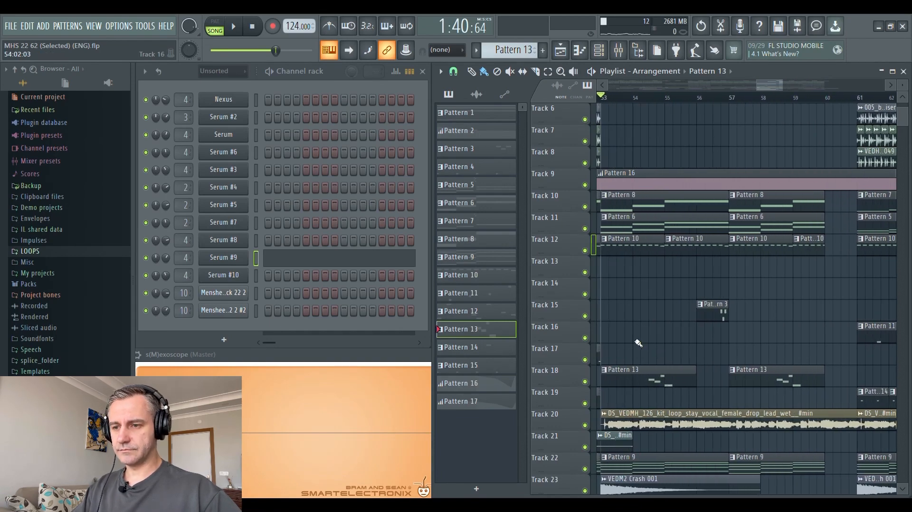
{"action": "key", "text": "space"}
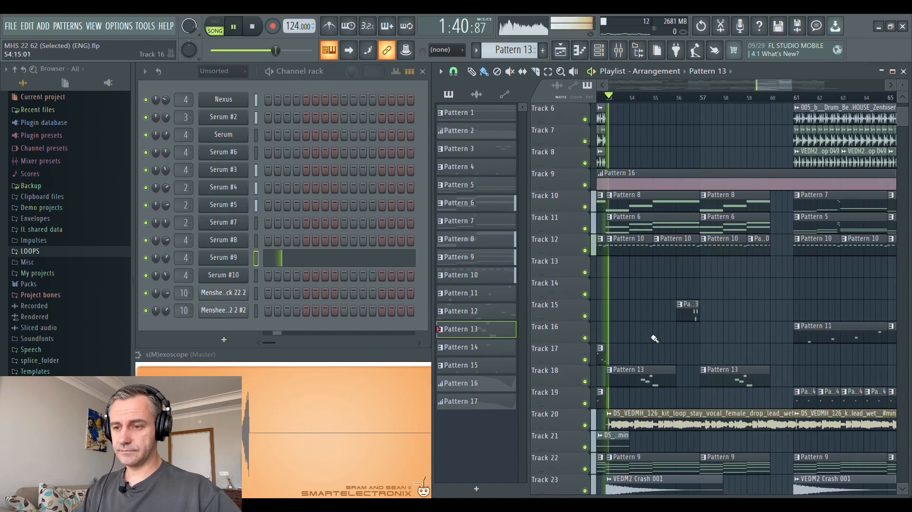
{"action": "scroll", "coordinate": [654, 309], "scroll_direction": "up", "scroll_amount": 2}
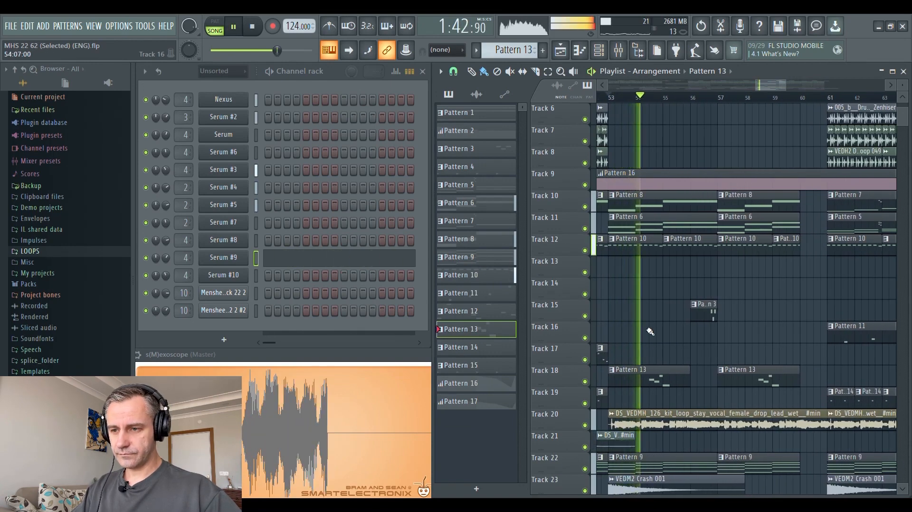
{"action": "scroll", "coordinate": [665, 356], "scroll_direction": "down", "scroll_amount": 2}
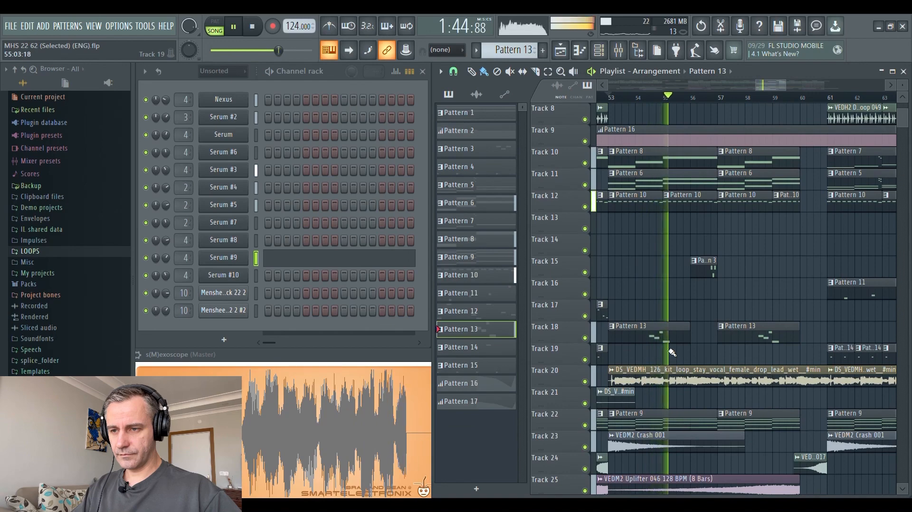
{"action": "scroll", "coordinate": [669, 351], "scroll_direction": "down", "scroll_amount": 2}
{"action": "key", "text": "space"}
Step: Solo Track 19 and move the song position to bar 1
{"action": "scroll", "coordinate": [754, 298], "scroll_direction": "down", "scroll_amount": 7}
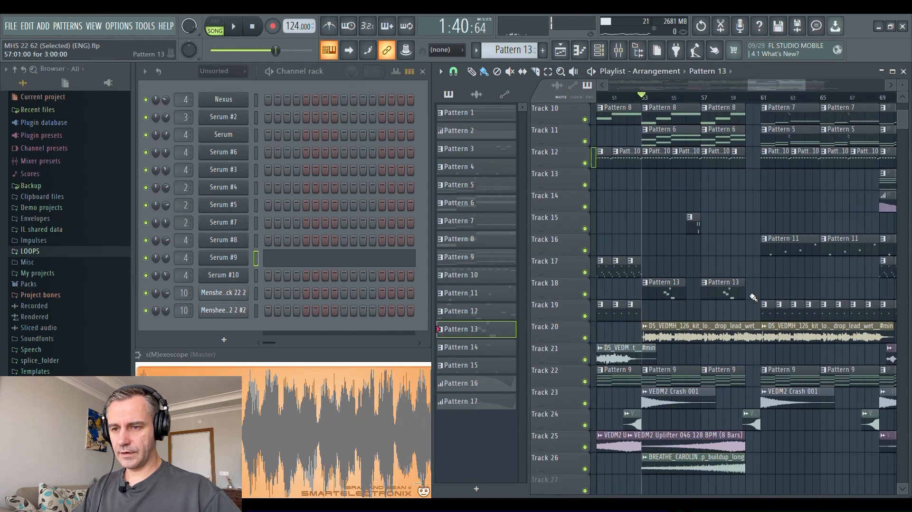
{"action": "scroll", "coordinate": [569, 312], "scroll_direction": "up", "scroll_amount": 4}
{"action": "scroll", "coordinate": [569, 310], "scroll_direction": "down", "scroll_amount": 4}
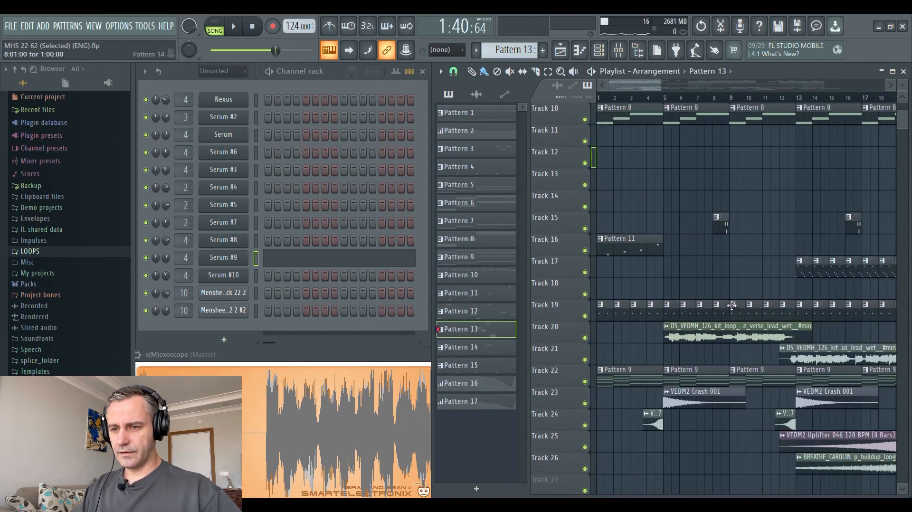
{"action": "scroll", "coordinate": [574, 305], "scroll_direction": "up", "scroll_amount": 3}
{"action": "scroll", "coordinate": [579, 306], "scroll_direction": "up", "scroll_amount": 3}
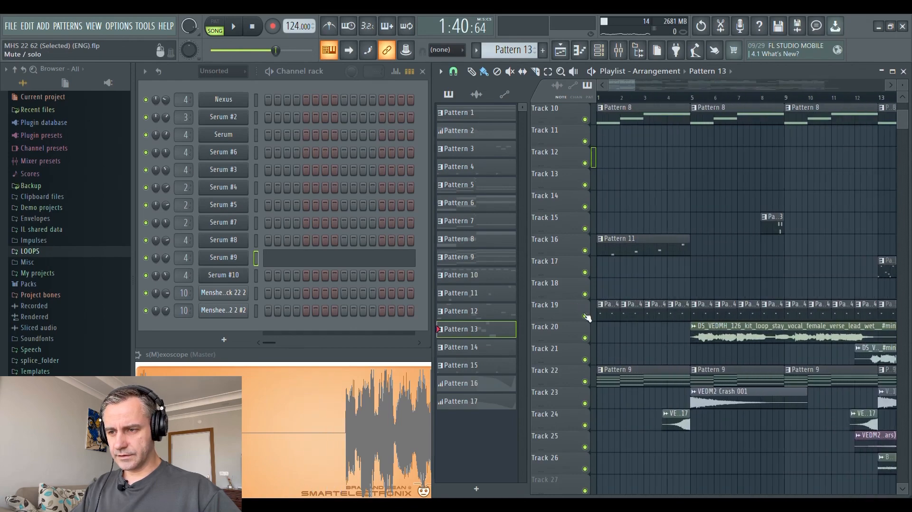
{"action": "right_click", "coordinate": [584, 316]}
{"action": "left_click", "coordinate": [604, 97]}
Step: Play Track 19's Pattern 14 clips on their own from the song's start, and stop playback
{"action": "key", "text": "space"}
{"action": "scroll", "coordinate": [573, 304], "scroll_direction": "down", "scroll_amount": 7}
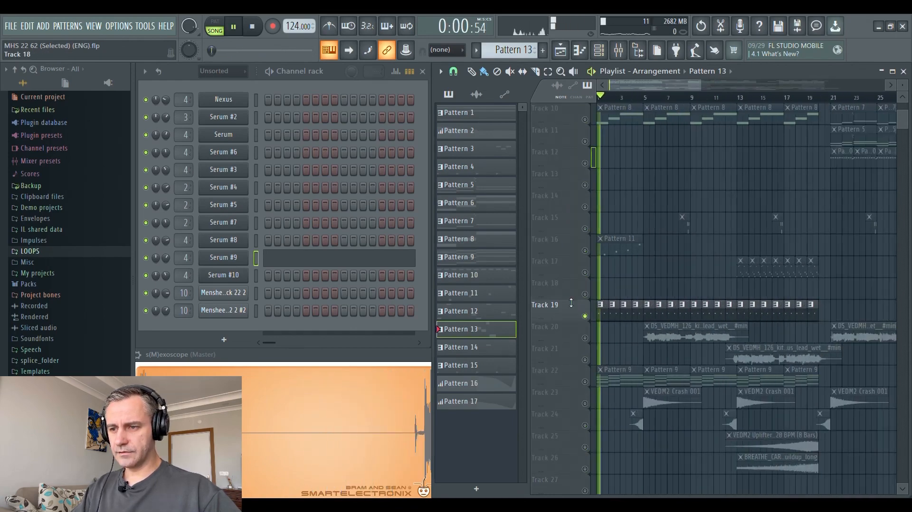
{"action": "scroll", "coordinate": [578, 314], "scroll_direction": "up", "scroll_amount": 4}
{"action": "scroll", "coordinate": [577, 313], "scroll_direction": "down", "scroll_amount": 3}
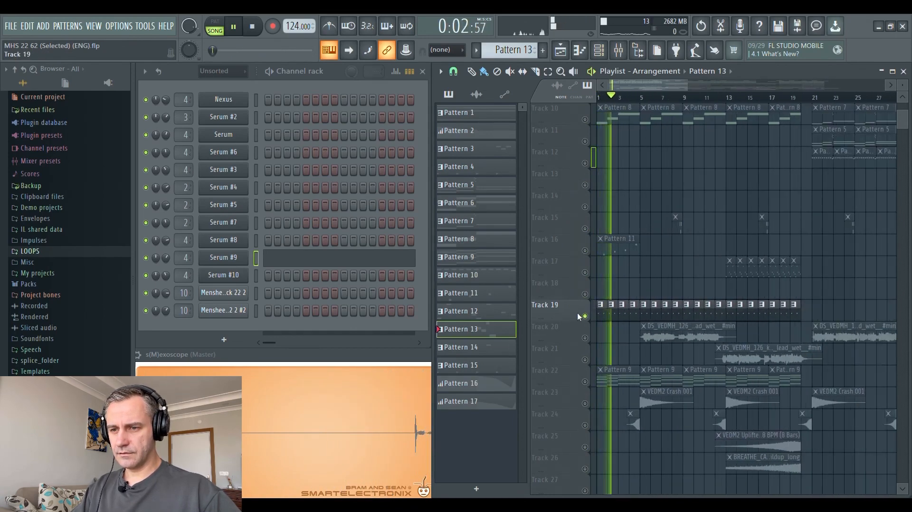
{"action": "scroll", "coordinate": [577, 312], "scroll_direction": "down", "scroll_amount": 3}
{"action": "scroll", "coordinate": [577, 312], "scroll_direction": "up", "scroll_amount": 4}
{"action": "scroll", "coordinate": [577, 314], "scroll_direction": "up", "scroll_amount": 5}
{"action": "key", "text": "space"}
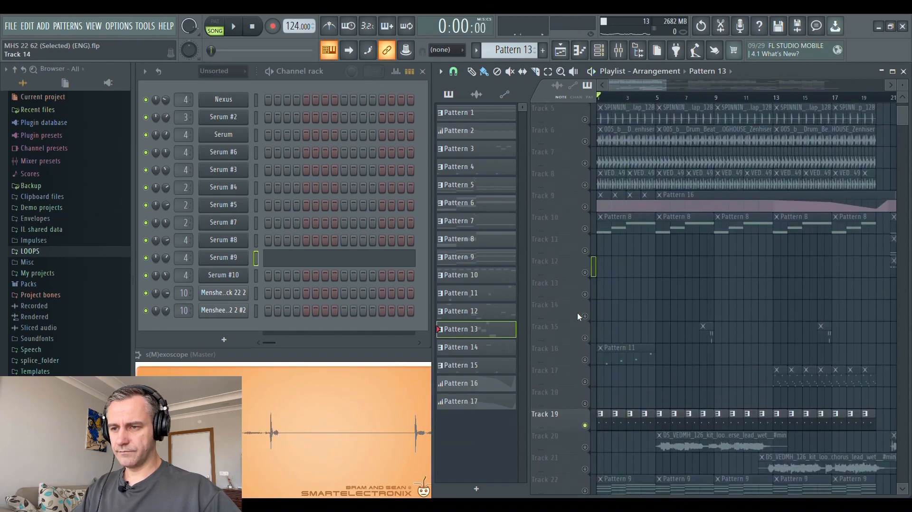
Step: Unmute Track 10, play it with Track 19 from bar 1, select Pattern 14 from its clip, and stop playback
{"action": "scroll", "coordinate": [578, 311], "scroll_direction": "down", "scroll_amount": 1}
{"action": "left_click", "coordinate": [586, 229]}
{"action": "scroll", "coordinate": [571, 303], "scroll_direction": "up", "scroll_amount": 5}
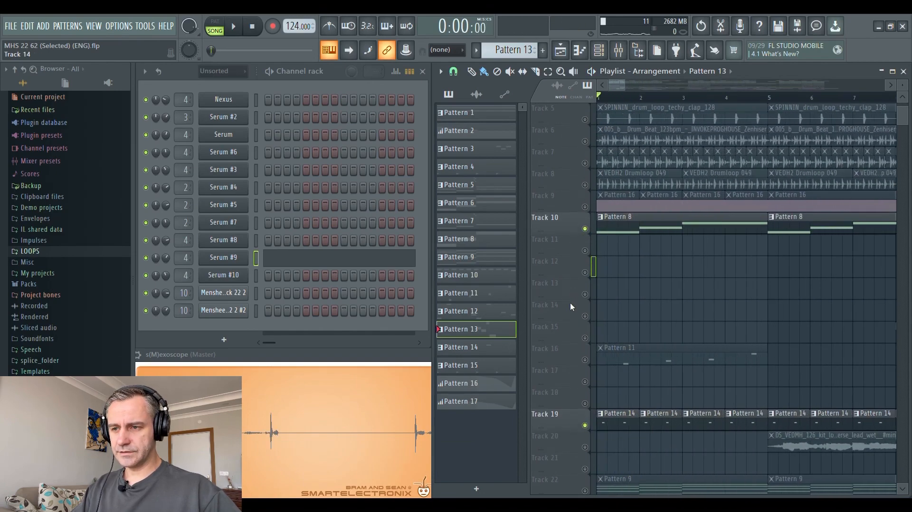
{"action": "scroll", "coordinate": [570, 303], "scroll_direction": "down", "scroll_amount": 4}
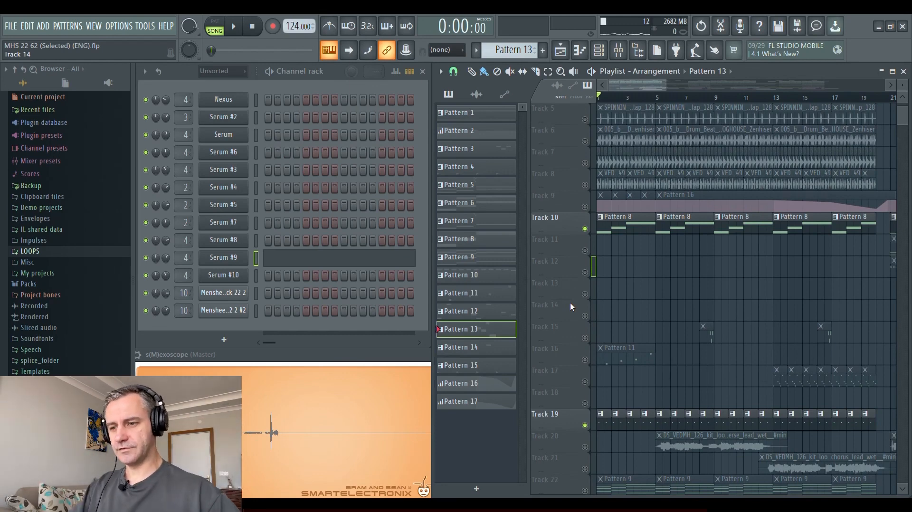
{"action": "key", "text": "space"}
{"action": "scroll", "coordinate": [549, 425], "scroll_direction": "up", "scroll_amount": 2}
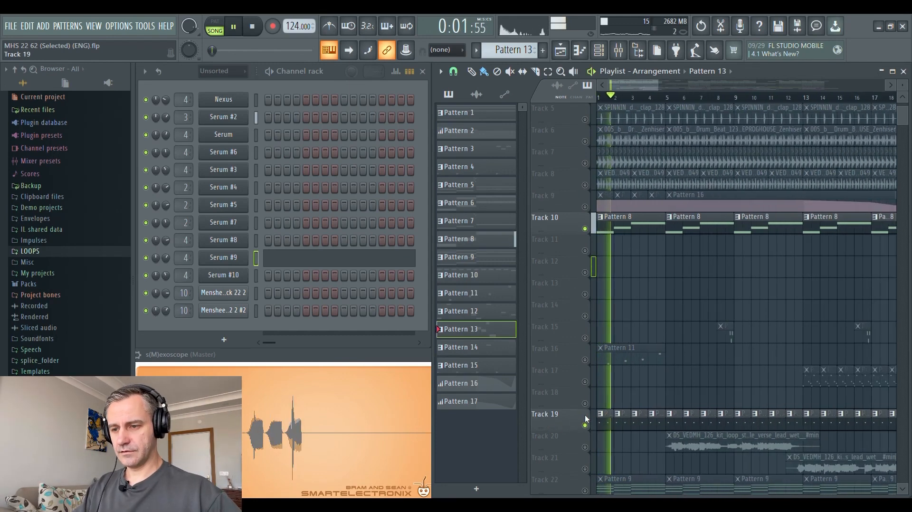
{"action": "scroll", "coordinate": [585, 415], "scroll_direction": "down", "scroll_amount": 3}
{"action": "scroll", "coordinate": [577, 395], "scroll_direction": "down", "scroll_amount": 4}
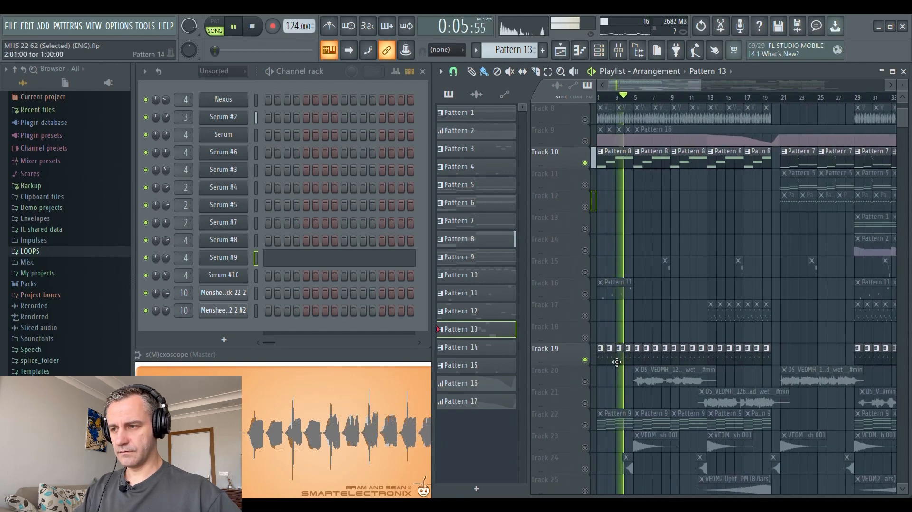
{"action": "left_click", "coordinate": [595, 364]}
{"action": "key", "text": "space"}
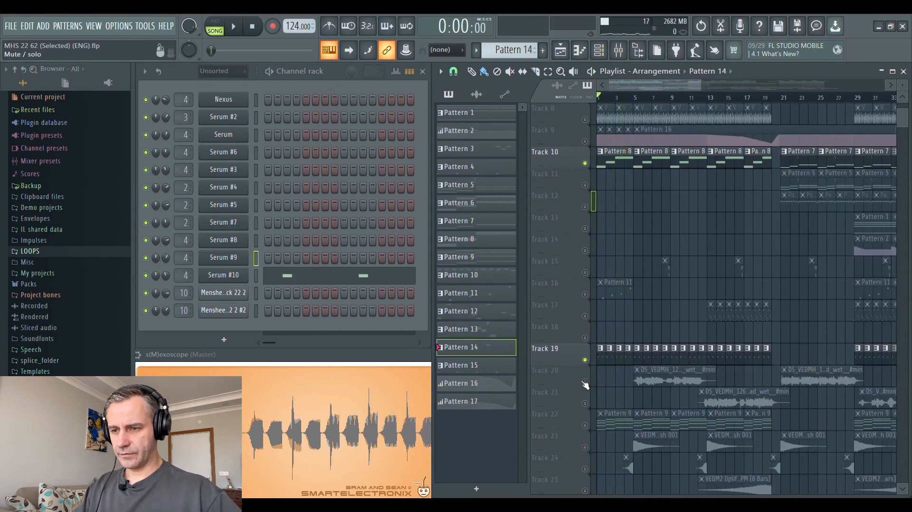
Step: Solo vocal Tracks 20 and 21 together and move the song position to bar 5
{"action": "right_click", "coordinate": [585, 382]}
{"action": "left_click", "coordinate": [585, 404]}
{"action": "scroll", "coordinate": [662, 321], "scroll_direction": "up", "scroll_amount": 4}
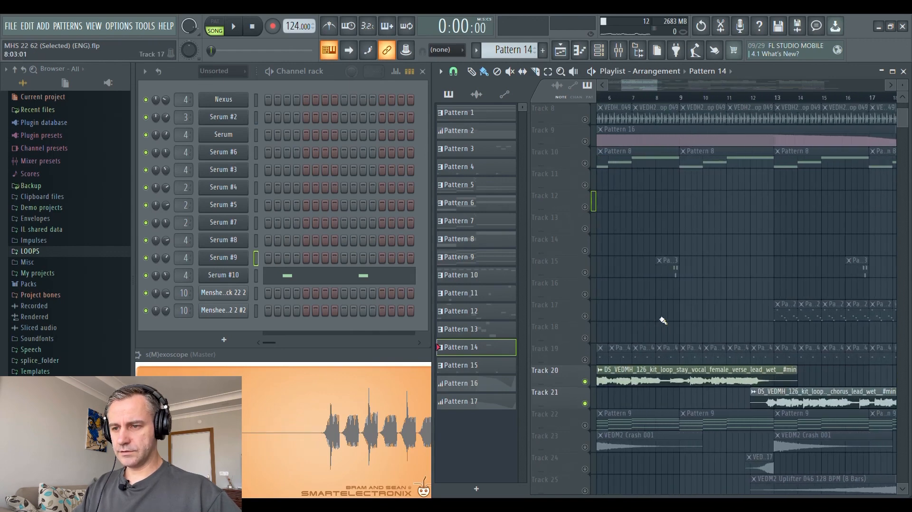
{"action": "scroll", "coordinate": [663, 320], "scroll_direction": "down", "scroll_amount": 3}
{"action": "left_click", "coordinate": [630, 99]}
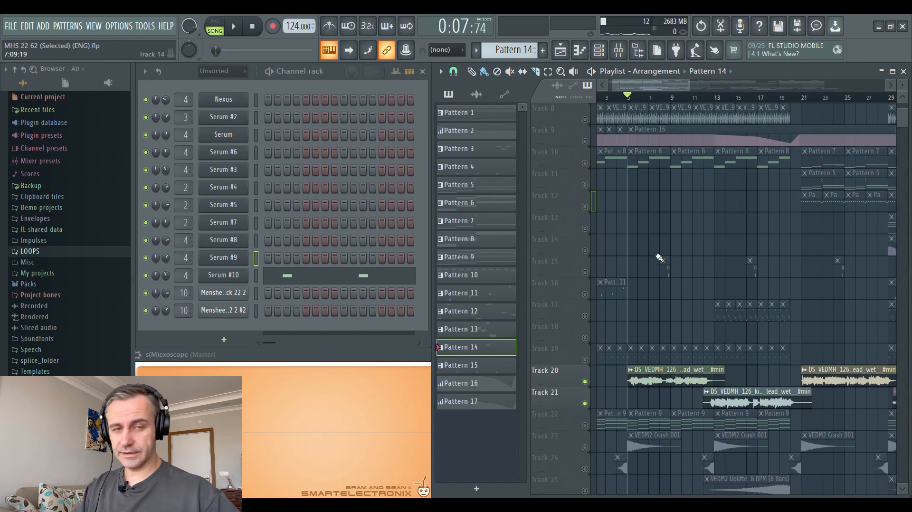
Step: Play the verse vocal from bar 5, bring up its mixer channel Insert 5, and stop playback
{"action": "scroll", "coordinate": [660, 361], "scroll_direction": "down", "scroll_amount": 2}
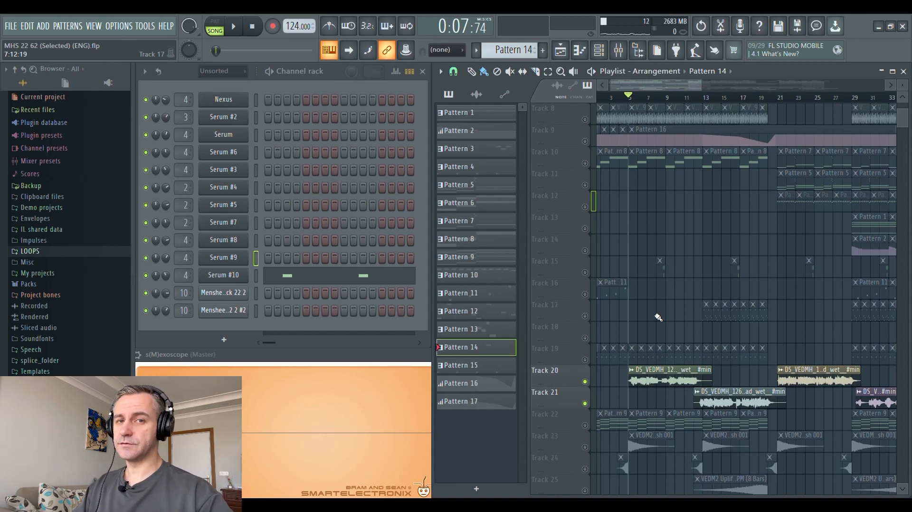
{"action": "key", "text": "space"}
{"action": "scroll", "coordinate": [658, 316], "scroll_direction": "up", "scroll_amount": 2}
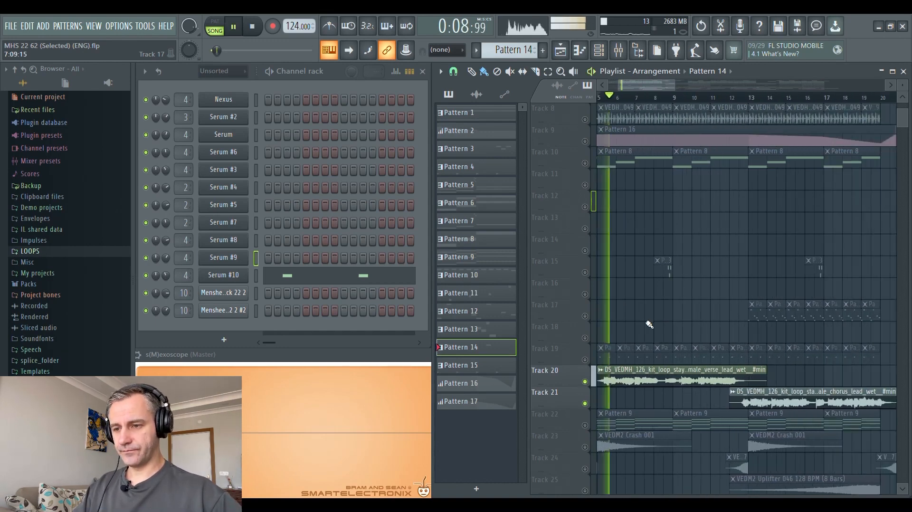
{"action": "double_click", "coordinate": [678, 376]}
{"action": "left_click", "coordinate": [618, 51]}
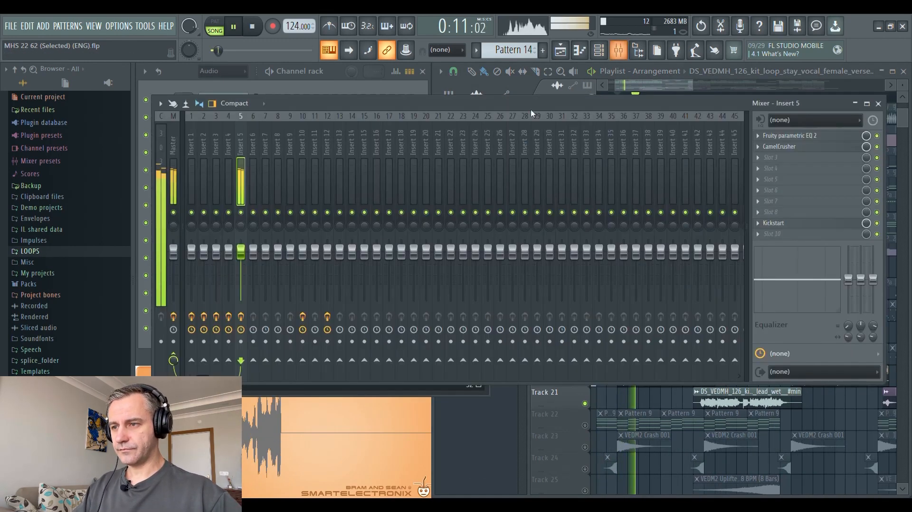
{"action": "left_click_drag", "start_coordinate": [489, 106], "coordinate": [489, 190]}
{"action": "left_click", "coordinate": [485, 131]}
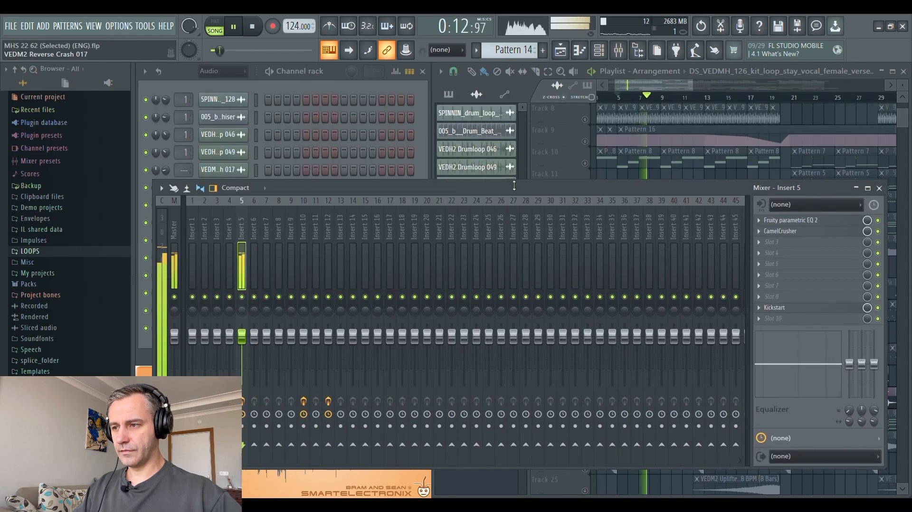
{"action": "key", "text": "space"}
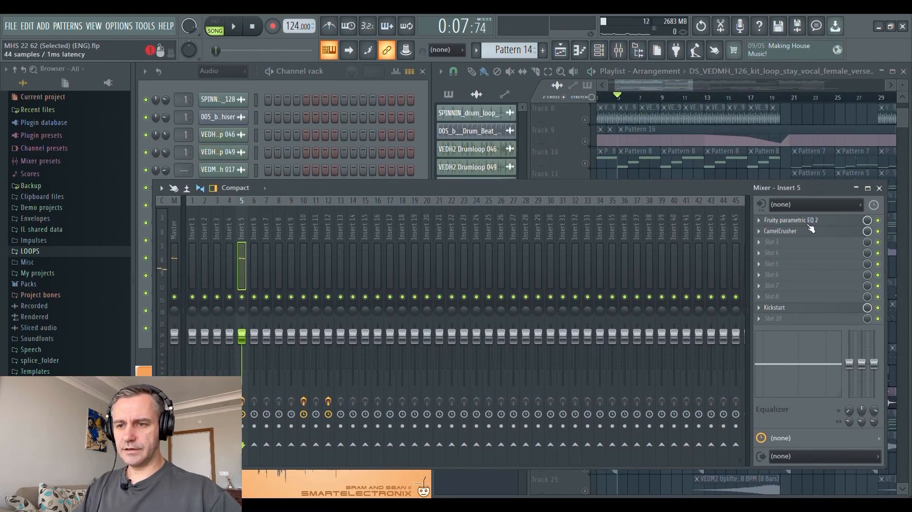
Step: Open Insert 5's Fruity parametric EQ 2, CamelCrusher and Kickstart, close the mixer, and move Kickstart aside
{"action": "left_click", "coordinate": [809, 231]}
{"action": "left_click", "coordinate": [812, 309]}
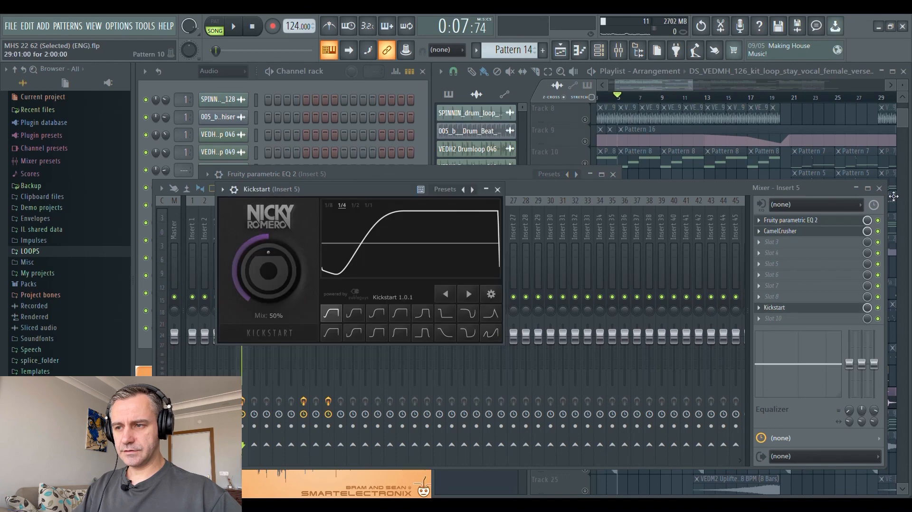
{"action": "key", "text": "F9"}
{"action": "left_click_drag", "start_coordinate": [314, 183], "coordinate": [413, 297]}
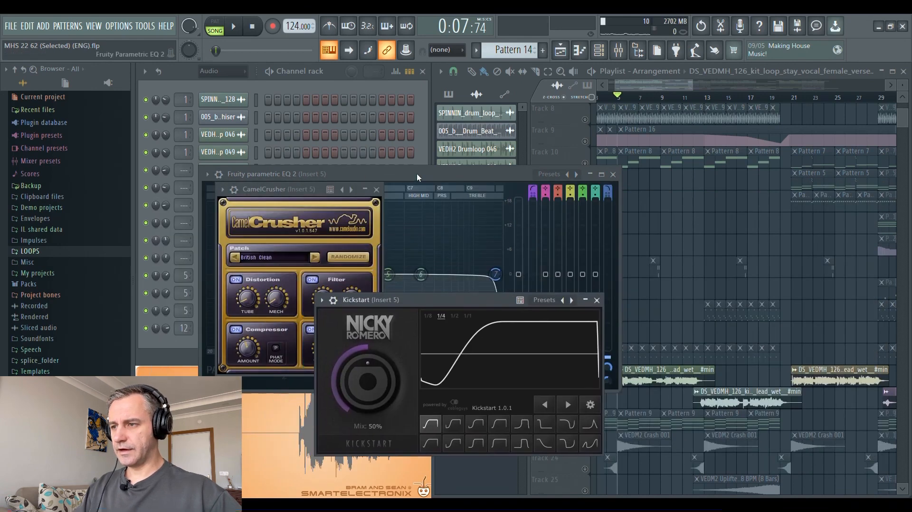
Step: Examine the vocal's Fruity parametric EQ 2 curve and close the equalizer
{"action": "left_click_drag", "start_coordinate": [415, 171], "coordinate": [383, 110]}
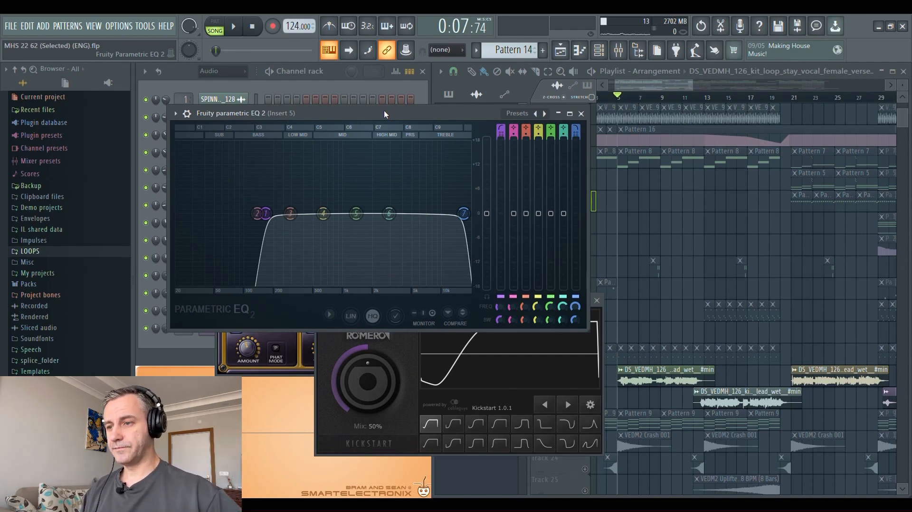
{"action": "left_click_drag", "start_coordinate": [443, 114], "coordinate": [502, 109]}
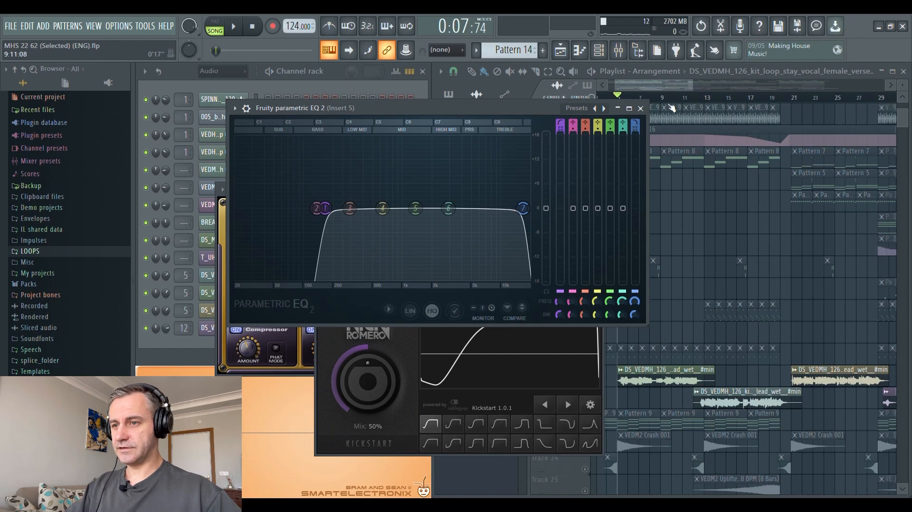
{"action": "left_click", "coordinate": [641, 109]}
Step: Examine the vocal's CamelCrusher and Kickstart settings and close both plugins
{"action": "left_click_drag", "start_coordinate": [272, 193], "coordinate": [408, 120]}
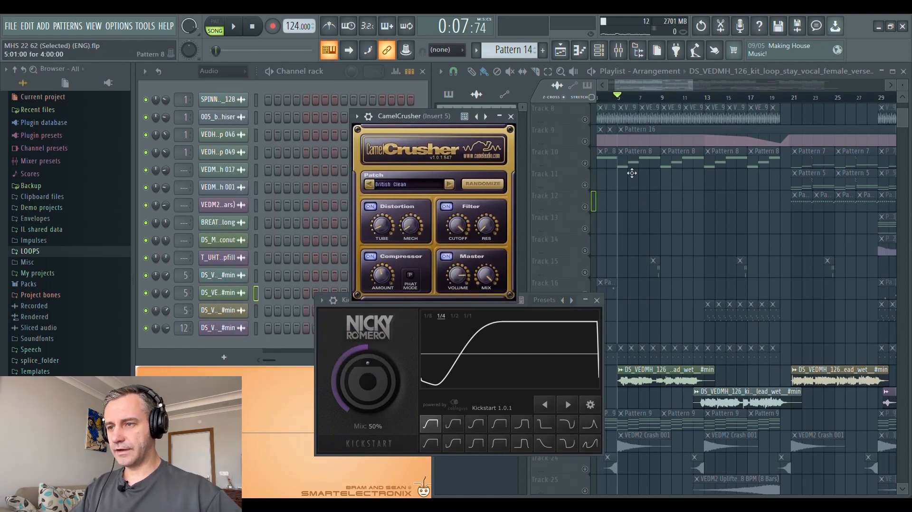
{"action": "left_click", "coordinate": [511, 116]}
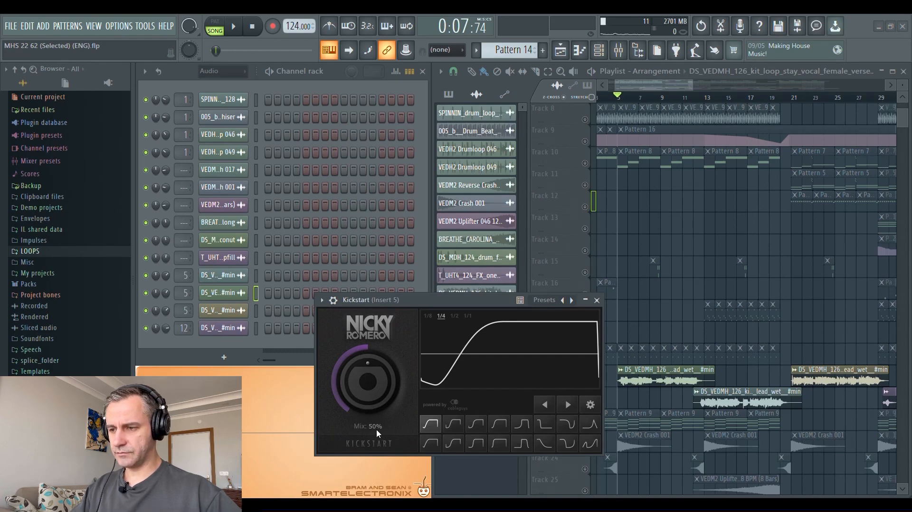
{"action": "left_click", "coordinate": [597, 302]}
{"action": "scroll", "coordinate": [658, 382], "scroll_direction": "down", "scroll_amount": 4}
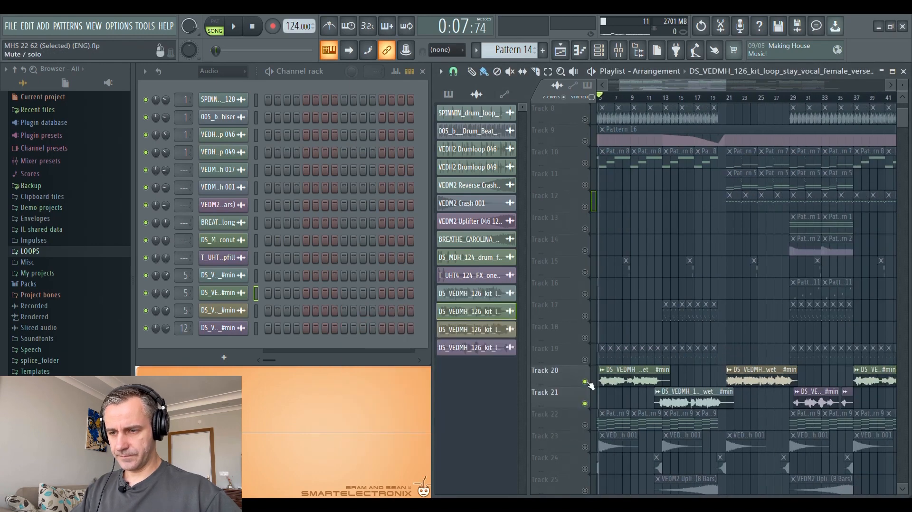
Step: Solo Track 22, play its Pattern 9 from the start of the song, and stop playback
{"action": "scroll", "coordinate": [658, 382], "scroll_direction": "down", "scroll_amount": 5}
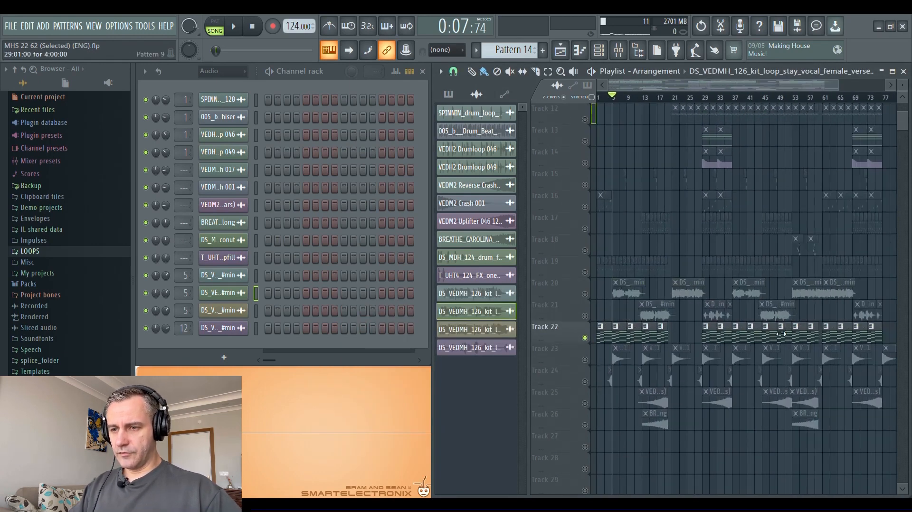
{"action": "scroll", "coordinate": [575, 275], "scroll_direction": "up", "scroll_amount": 4}
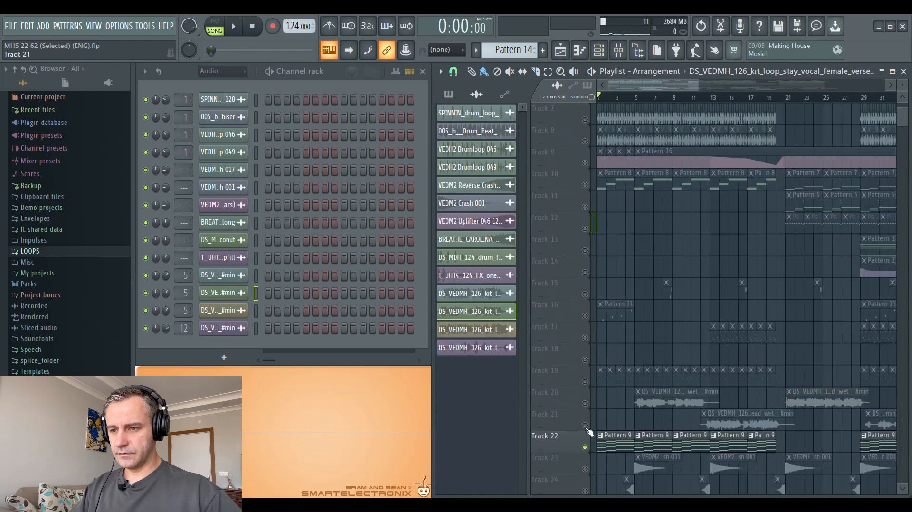
{"action": "key", "text": "space"}
{"action": "left_click", "coordinate": [626, 448]}
{"action": "scroll", "coordinate": [534, 355], "scroll_direction": "down", "scroll_amount": 3}
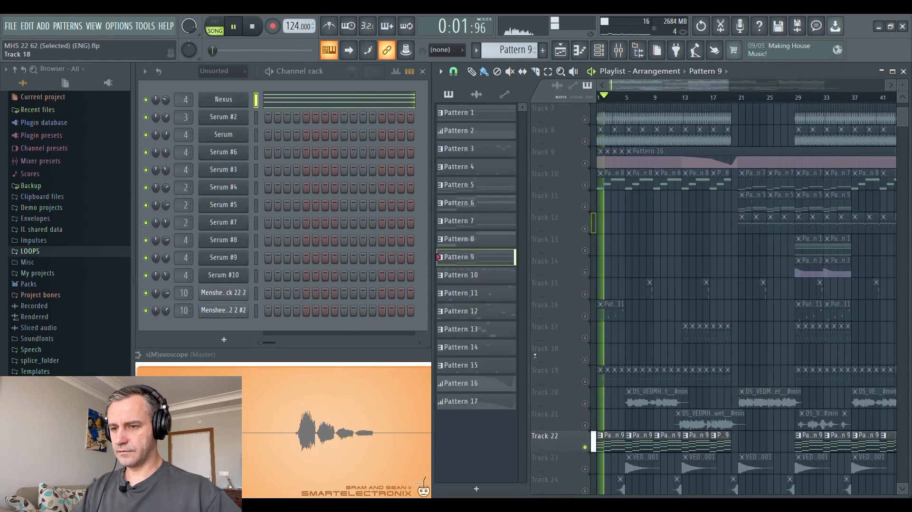
{"action": "scroll", "coordinate": [559, 367], "scroll_direction": "up", "scroll_amount": 5}
{"action": "scroll", "coordinate": [559, 367], "scroll_direction": "down", "scroll_amount": 3}
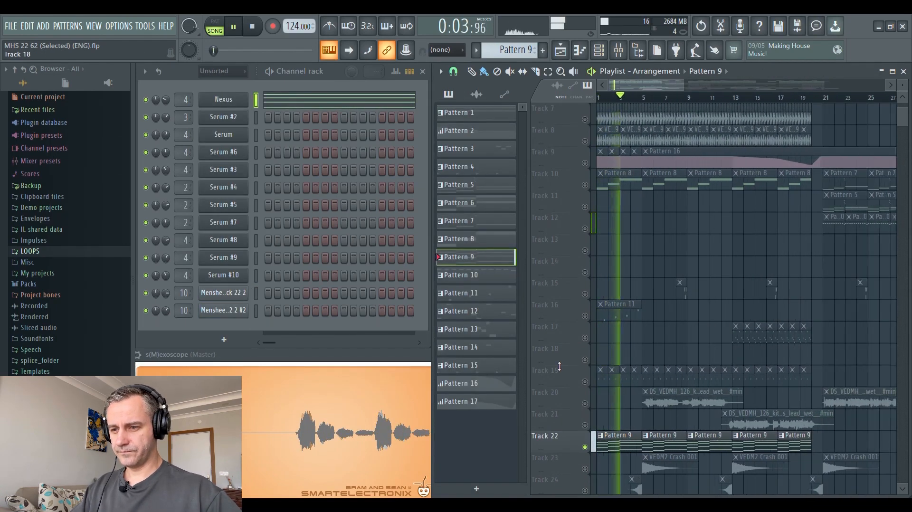
{"action": "key", "text": "space"}
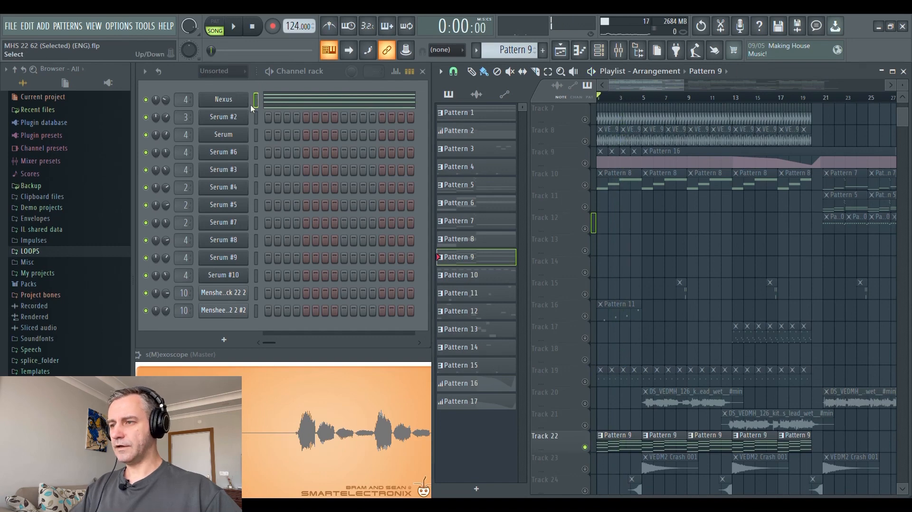
Step: Open the Nexus instrument, move its window aside, examine the loaded piano preset, and close the plugin
{"action": "left_click", "coordinate": [218, 101]}
{"action": "left_click", "coordinate": [216, 100]}
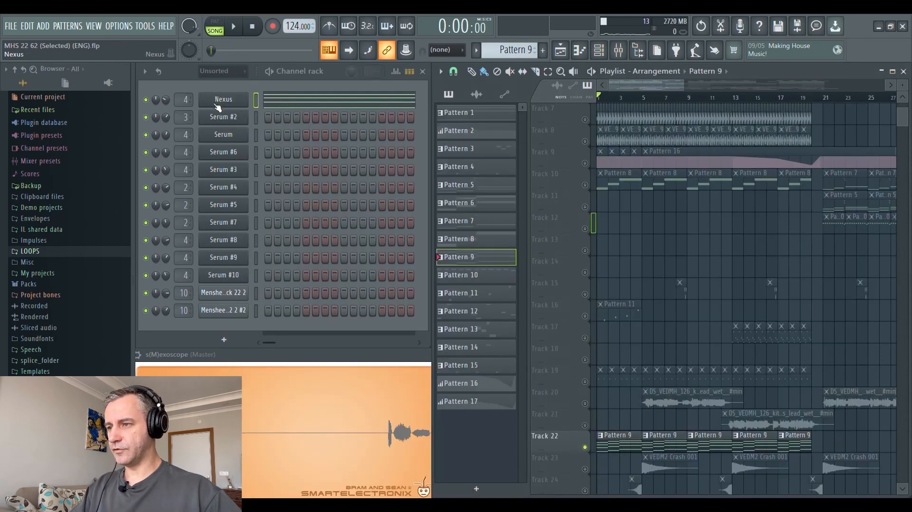
{"action": "left_click", "coordinate": [216, 100]}
{"action": "left_click_drag", "start_coordinate": [304, 69], "coordinate": [361, 76]}
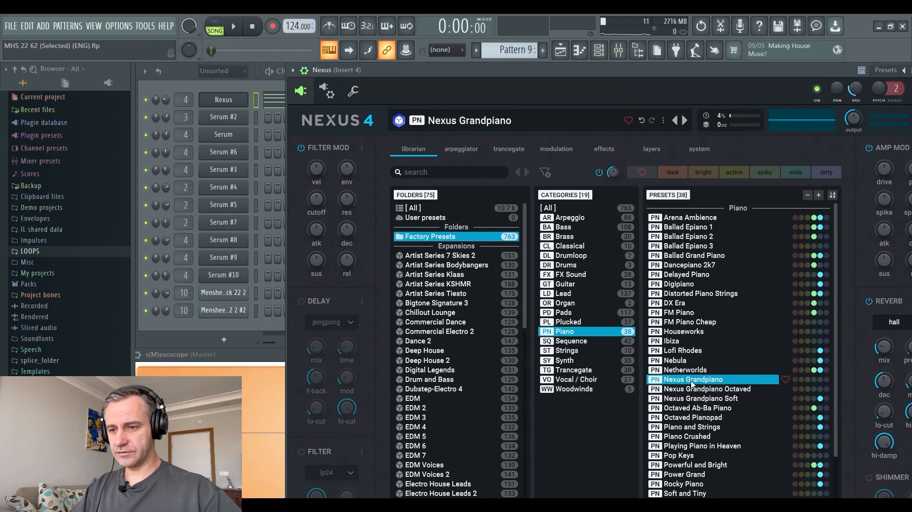
{"action": "left_click", "coordinate": [220, 102]}
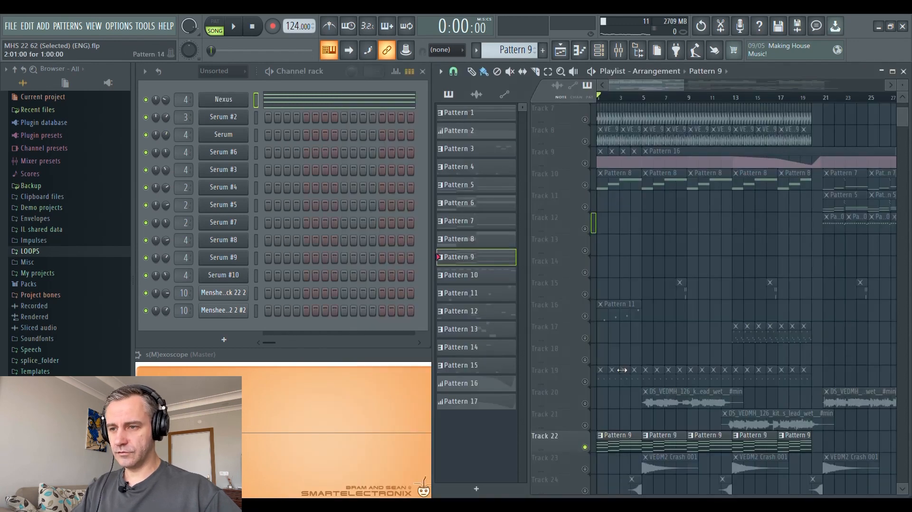
Step: Replay the soloed piano pattern from the beginning, stop it, and look over its clips along the arrangement
{"action": "key", "text": "space"}
{"action": "scroll", "coordinate": [586, 415], "scroll_direction": "up", "scroll_amount": 2}
{"action": "scroll", "coordinate": [587, 414], "scroll_direction": "down", "scroll_amount": 3}
{"action": "key", "text": "space"}
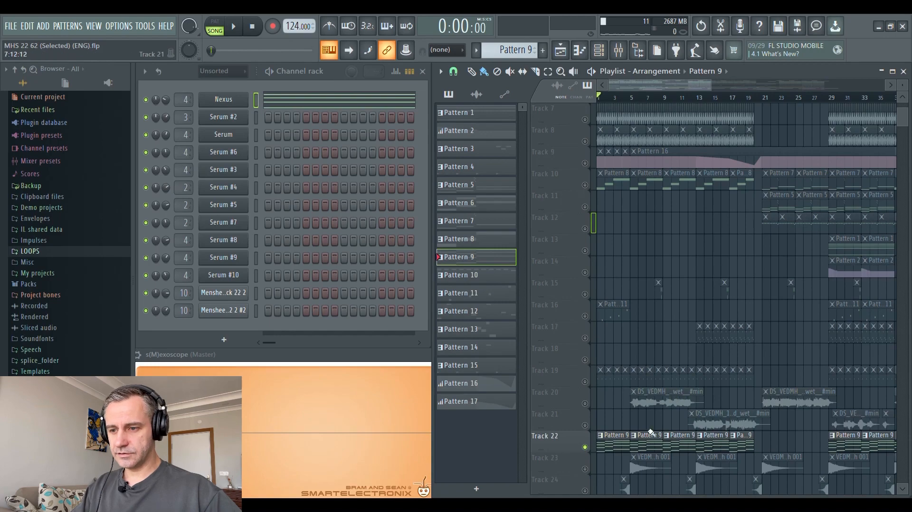
{"action": "scroll", "coordinate": [622, 442], "scroll_direction": "down", "scroll_amount": 3}
{"action": "scroll", "coordinate": [580, 351], "scroll_direction": "down", "scroll_amount": 6}
{"action": "scroll", "coordinate": [572, 326], "scroll_direction": "up", "scroll_amount": 3}
{"action": "scroll", "coordinate": [610, 232], "scroll_direction": "up", "scroll_amount": 5}
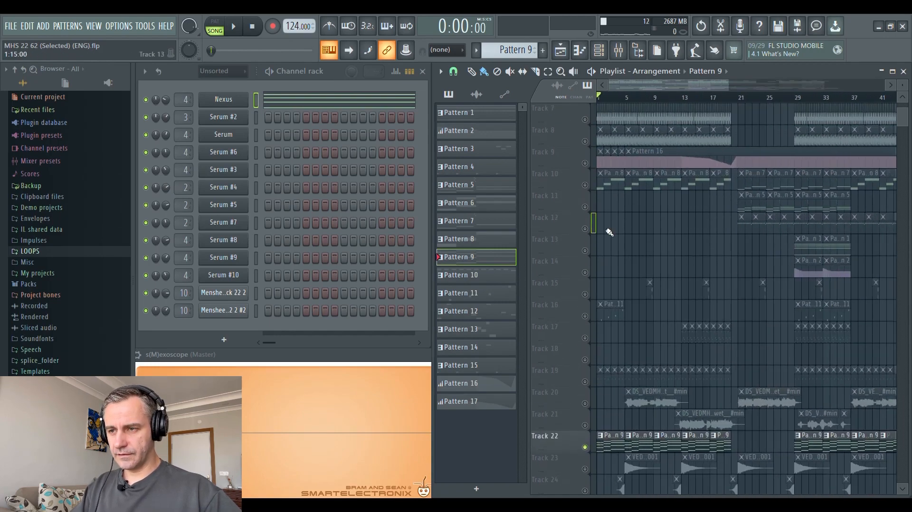
Step: Play the piano together with Track 10 from the song start, and unmute Tracks 11 and 12
{"action": "left_click", "coordinate": [585, 185]}
{"action": "scroll", "coordinate": [574, 283], "scroll_direction": "up", "scroll_amount": 3}
{"action": "scroll", "coordinate": [584, 294], "scroll_direction": "down", "scroll_amount": 5}
{"action": "key", "text": "space"}
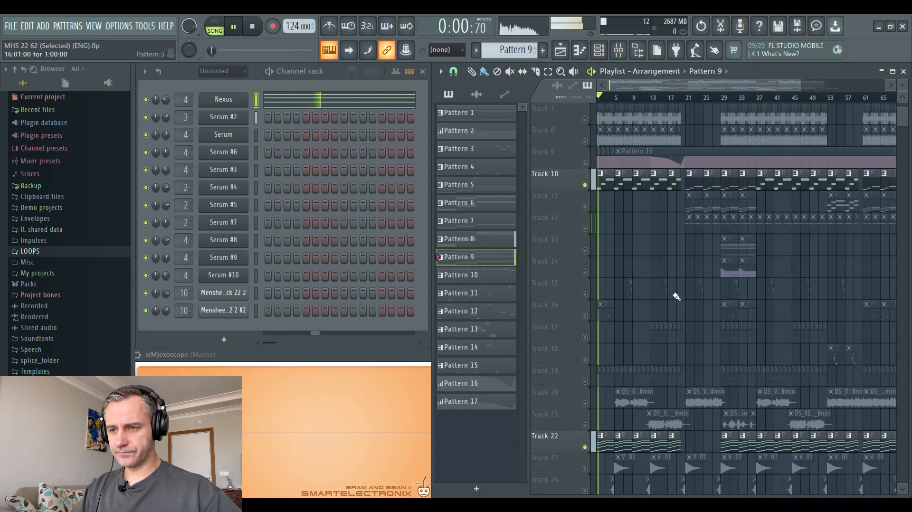
{"action": "scroll", "coordinate": [677, 297], "scroll_direction": "up", "scroll_amount": 3}
{"action": "left_click", "coordinate": [585, 207]}
{"action": "left_click", "coordinate": [586, 229]}
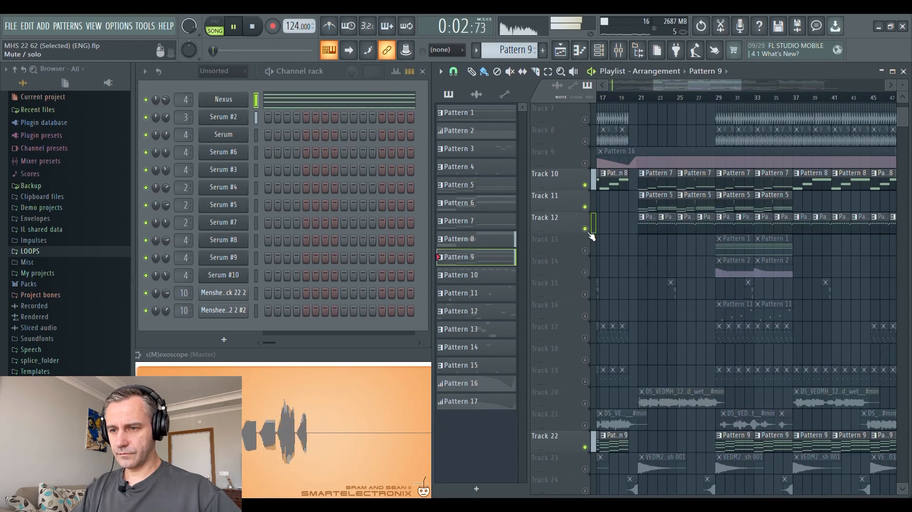
Step: Restart playback from bar 29, unmute Track 17 to hear it with the piano and the other parts, and stop
{"action": "scroll", "coordinate": [695, 243], "scroll_direction": "up", "scroll_amount": 2}
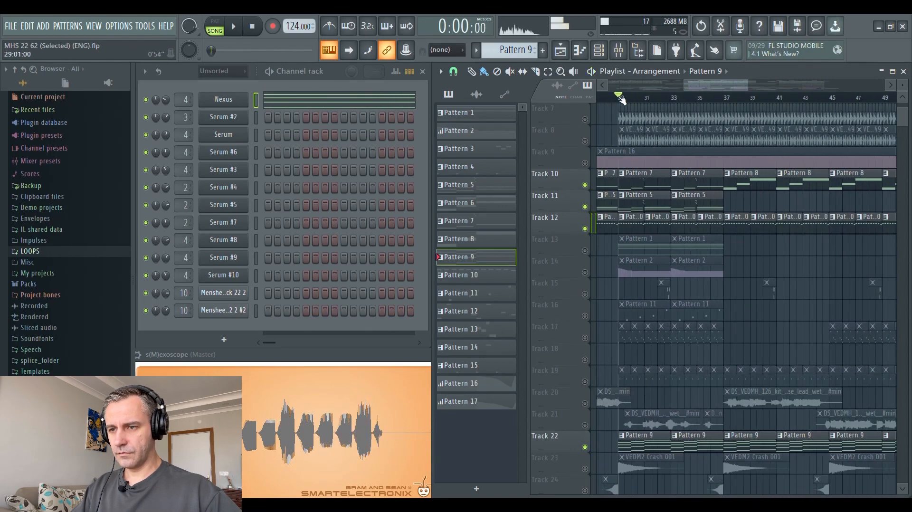
{"action": "scroll", "coordinate": [694, 297], "scroll_direction": "down", "scroll_amount": 1}
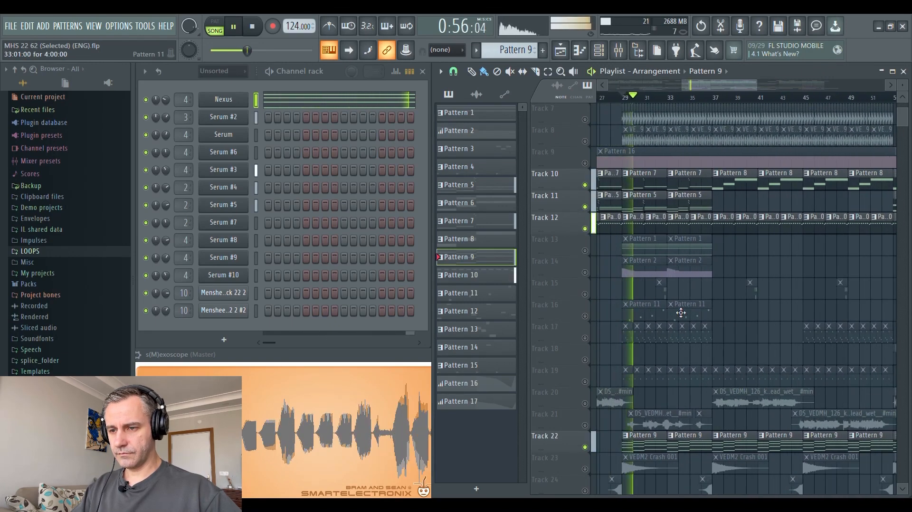
{"action": "scroll", "coordinate": [684, 314], "scroll_direction": "down", "scroll_amount": 1}
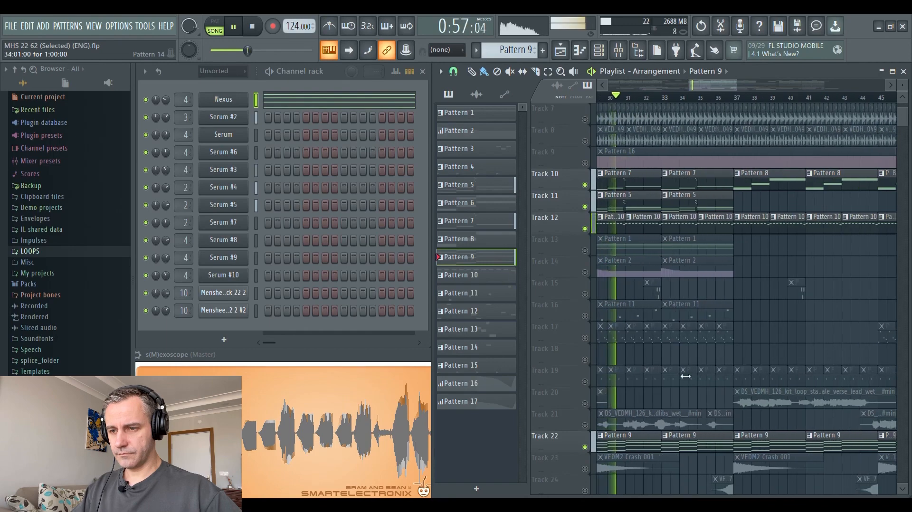
{"action": "left_click", "coordinate": [585, 338]}
{"action": "scroll", "coordinate": [637, 352], "scroll_direction": "up", "scroll_amount": 1}
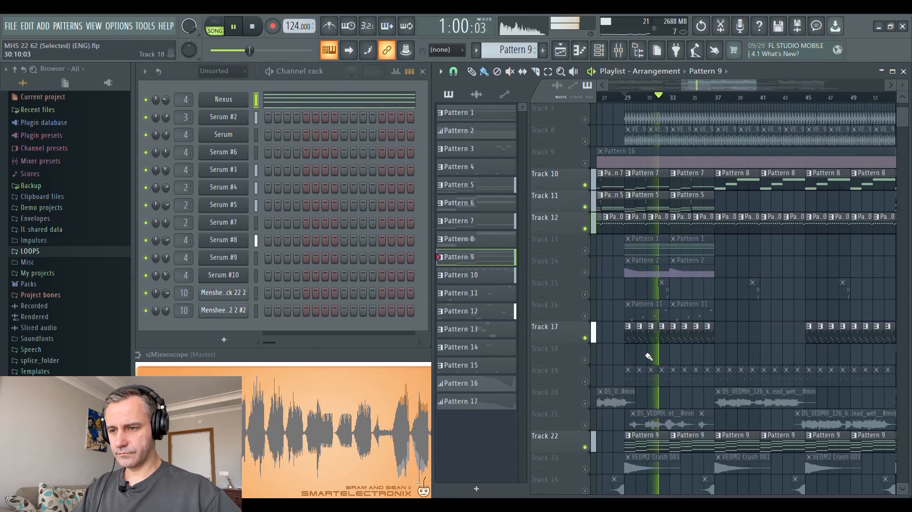
{"action": "scroll", "coordinate": [649, 356], "scroll_direction": "up", "scroll_amount": 1}
{"action": "key", "text": "space"}
Step: Turn all playlist tracks back on, and isolate the crash and riser effects on Tracks 23 to 26
{"action": "right_click", "coordinate": [585, 338]}
{"action": "right_click", "coordinate": [585, 338]}
{"action": "scroll", "coordinate": [631, 335], "scroll_direction": "down", "scroll_amount": 3}
{"action": "scroll", "coordinate": [727, 327], "scroll_direction": "down", "scroll_amount": 5}
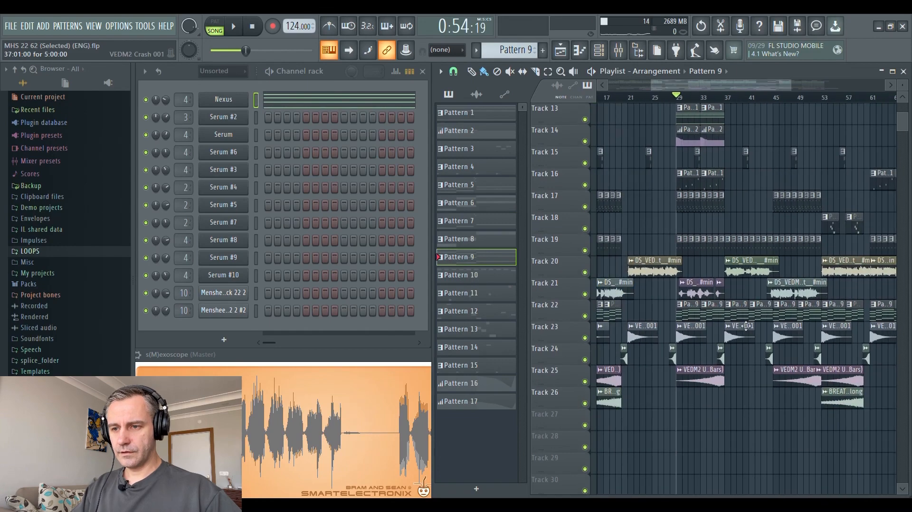
{"action": "scroll", "coordinate": [665, 342], "scroll_direction": "up", "scroll_amount": 3}
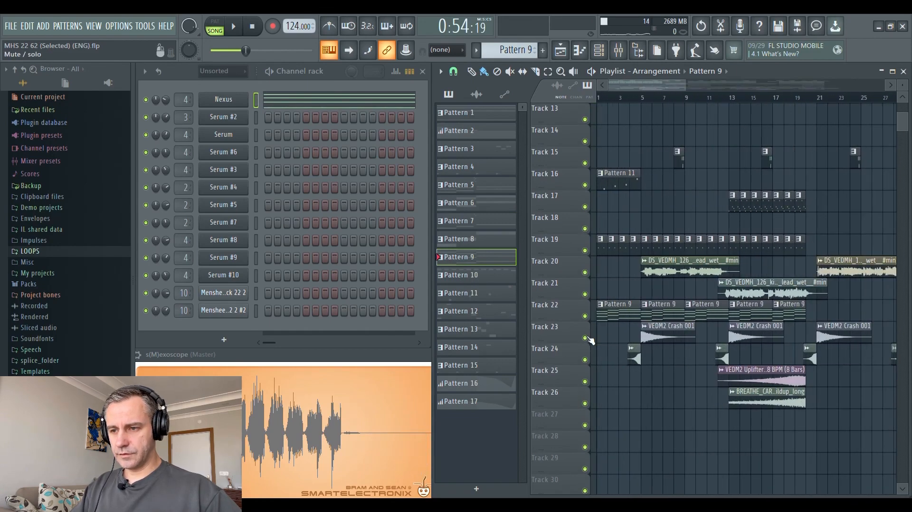
{"action": "right_click", "coordinate": [586, 338]}
{"action": "scroll", "coordinate": [663, 91], "scroll_direction": "up", "scroll_amount": 4}
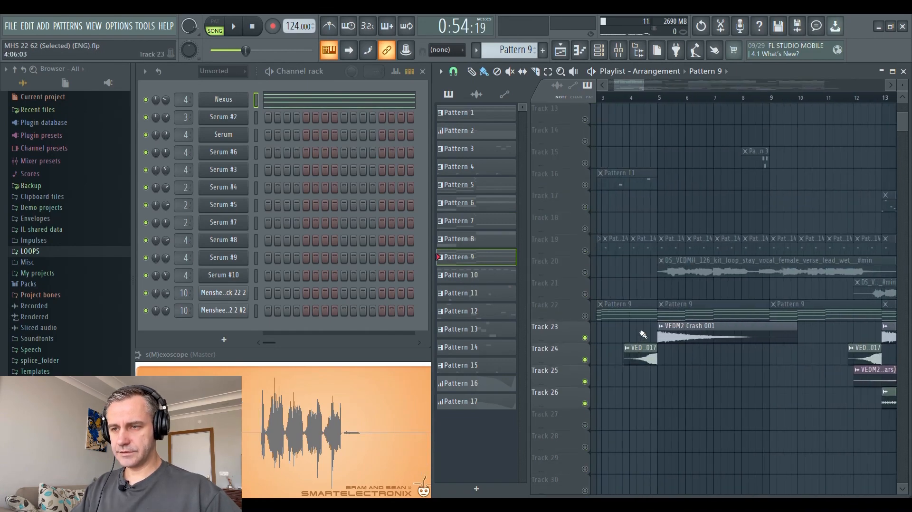
Step: Play the reverse crash leading into the VEDM2 Crash 001 clip at bar 5, and stop playback
{"action": "scroll", "coordinate": [651, 105], "scroll_direction": "down", "scroll_amount": 3}
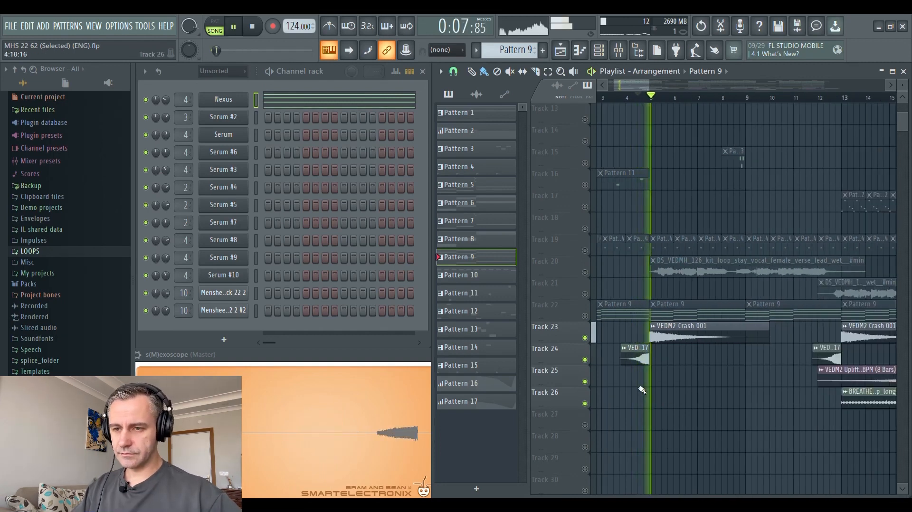
{"action": "scroll", "coordinate": [642, 390], "scroll_direction": "down", "scroll_amount": 3}
{"action": "scroll", "coordinate": [779, 375], "scroll_direction": "up", "scroll_amount": 5}
{"action": "scroll", "coordinate": [760, 333], "scroll_direction": "down", "scroll_amount": 2}
{"action": "key", "text": "space"}
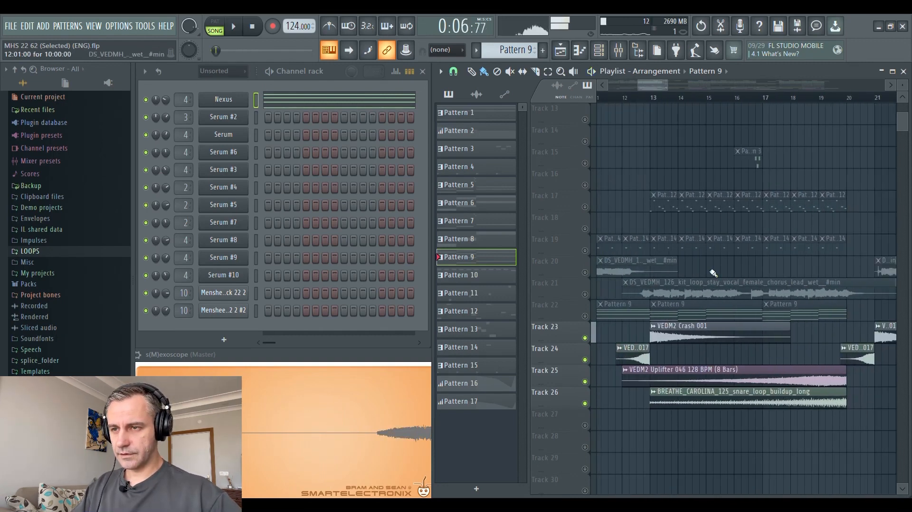
Step: Play the uplifter and snare buildup from bar 13, and stop playback
{"action": "left_click", "coordinate": [654, 98]}
{"action": "scroll", "coordinate": [685, 378], "scroll_direction": "down", "scroll_amount": 2}
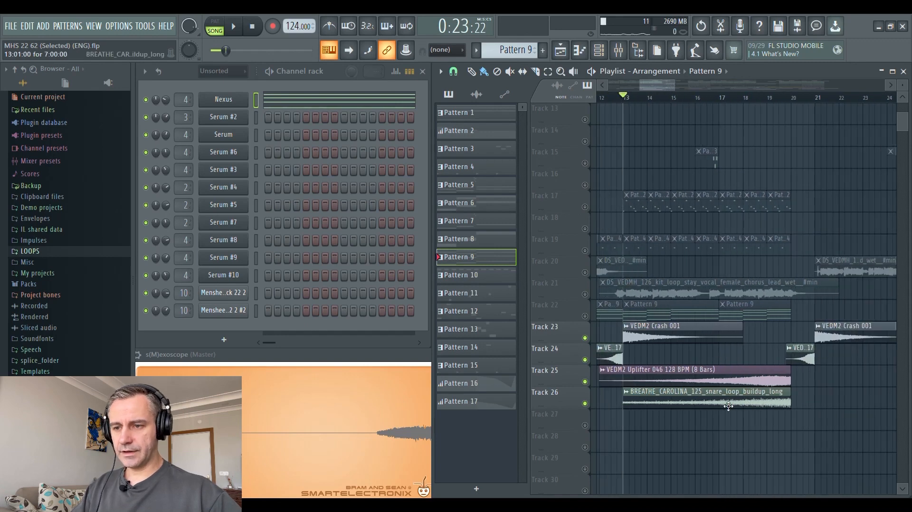
{"action": "key", "text": "space"}
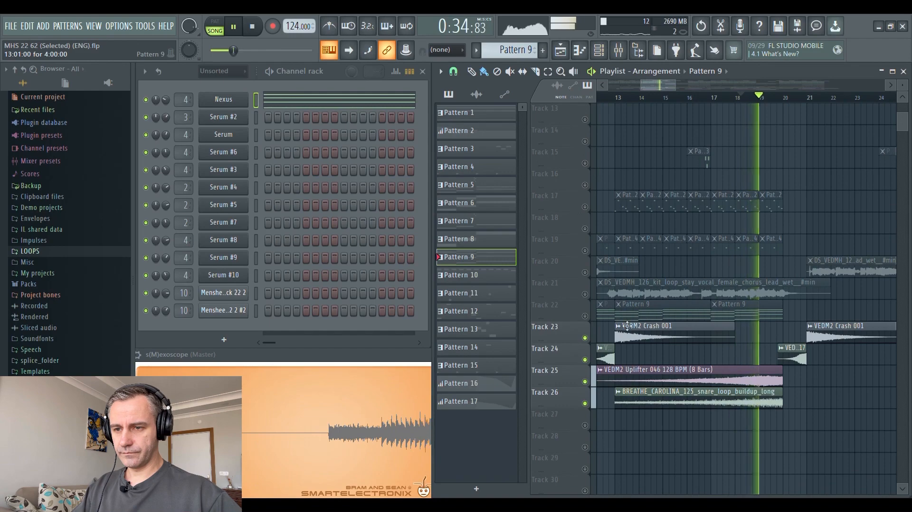
{"action": "scroll", "coordinate": [713, 394], "scroll_direction": "down", "scroll_amount": 5}
{"action": "key", "text": "space"}
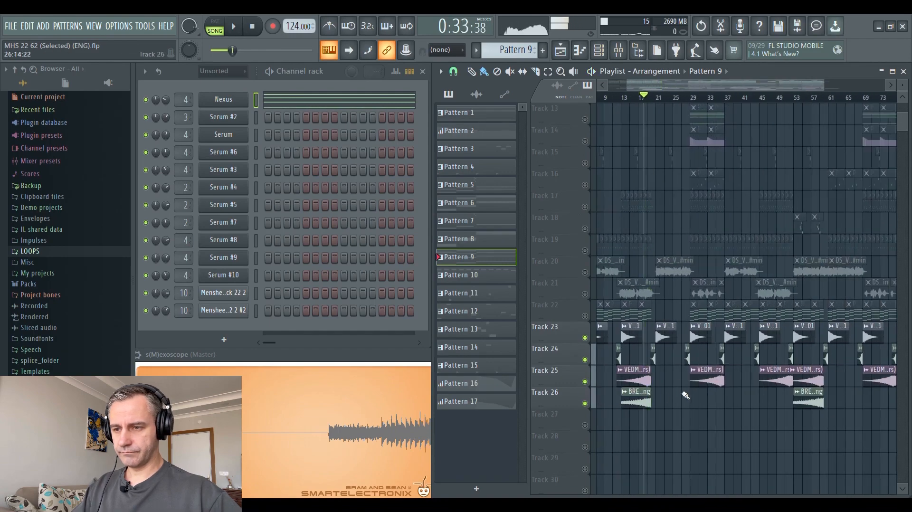
Step: Turn all playlist tracks back on and look over the whole arrangement from Track 1 to Track 26
{"action": "right_click", "coordinate": [587, 363]}
{"action": "right_click", "coordinate": [588, 363]}
{"action": "scroll", "coordinate": [800, 446], "scroll_direction": "down", "scroll_amount": 2}
{"action": "scroll", "coordinate": [881, 433], "scroll_direction": "up", "scroll_amount": 8}
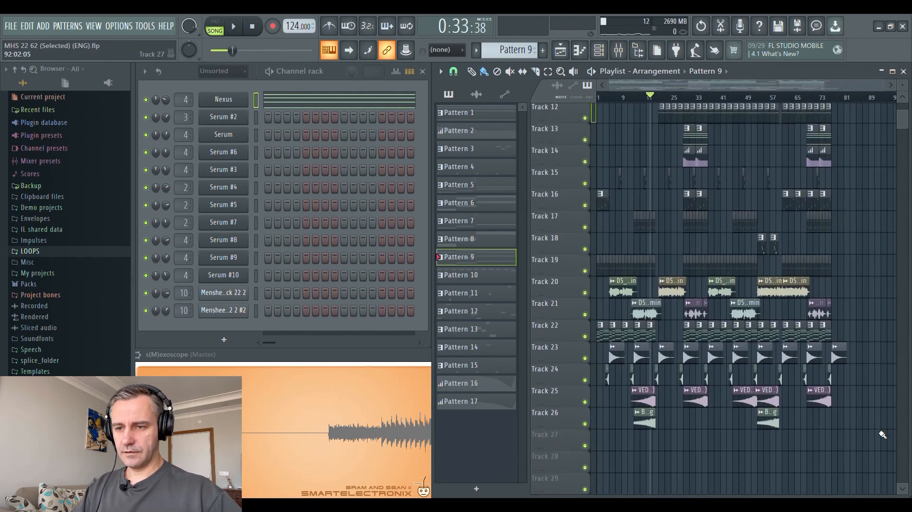
{"action": "scroll", "coordinate": [882, 435], "scroll_direction": "up", "scroll_amount": 1}
{"action": "scroll", "coordinate": [635, 408], "scroll_direction": "up", "scroll_amount": 2}
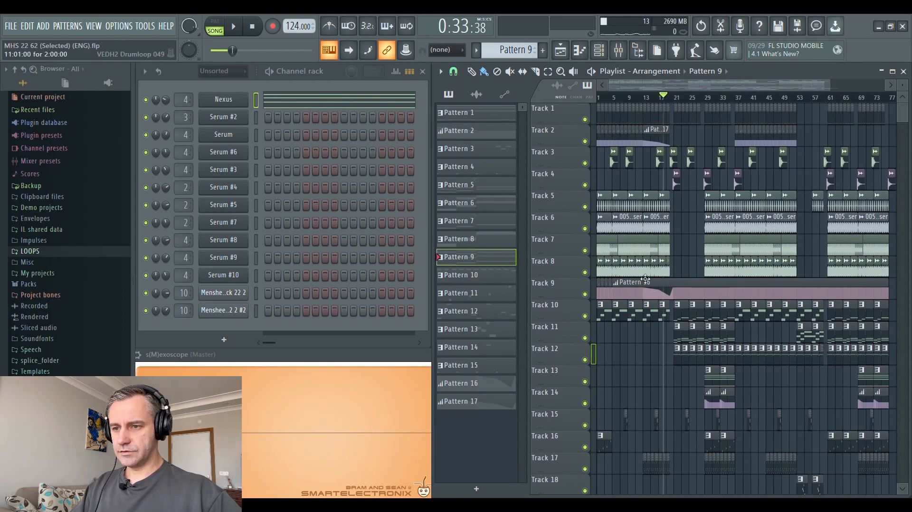
{"action": "scroll", "coordinate": [689, 264], "scroll_direction": "down", "scroll_amount": 10}
{"action": "scroll", "coordinate": [688, 263], "scroll_direction": "down", "scroll_amount": 2}
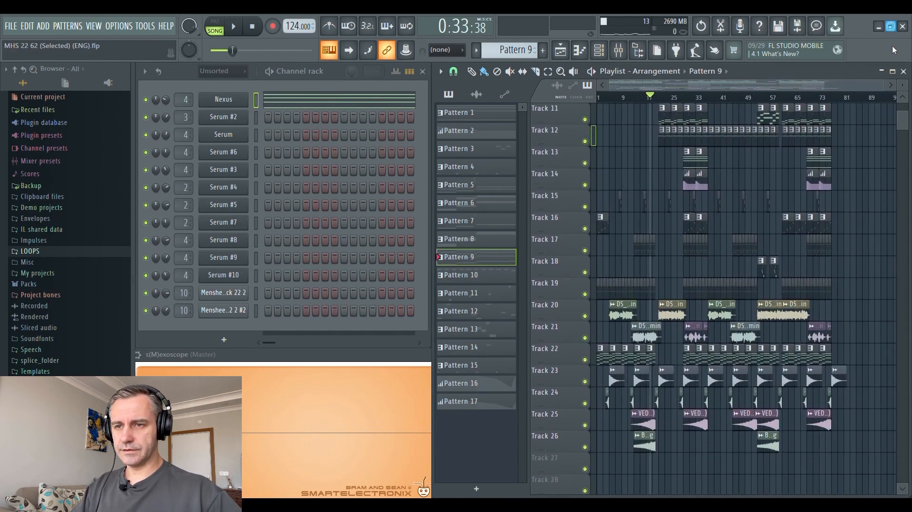
Step: Maximize the playlist and examine the complete song structure across all tracks
{"action": "left_click", "coordinate": [893, 72]}
{"action": "scroll", "coordinate": [831, 297], "scroll_direction": "up", "scroll_amount": 10}
{"action": "scroll", "coordinate": [824, 301], "scroll_direction": "up", "scroll_amount": 4}
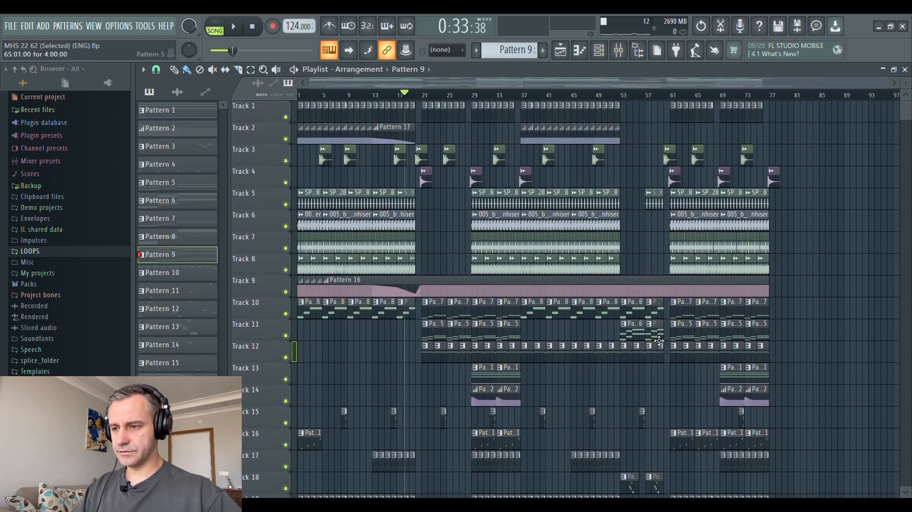
{"action": "scroll", "coordinate": [378, 359], "scroll_direction": "down", "scroll_amount": 3}
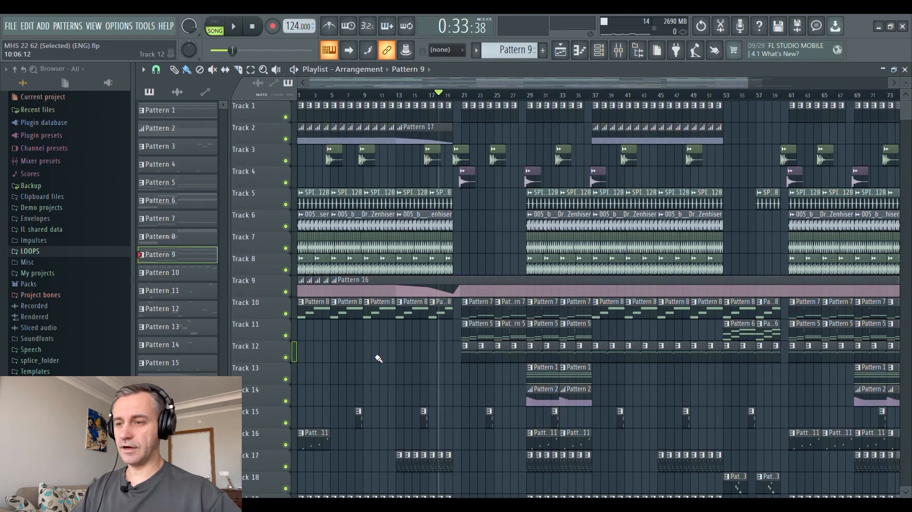
{"action": "scroll", "coordinate": [378, 358], "scroll_direction": "down", "scroll_amount": 3}
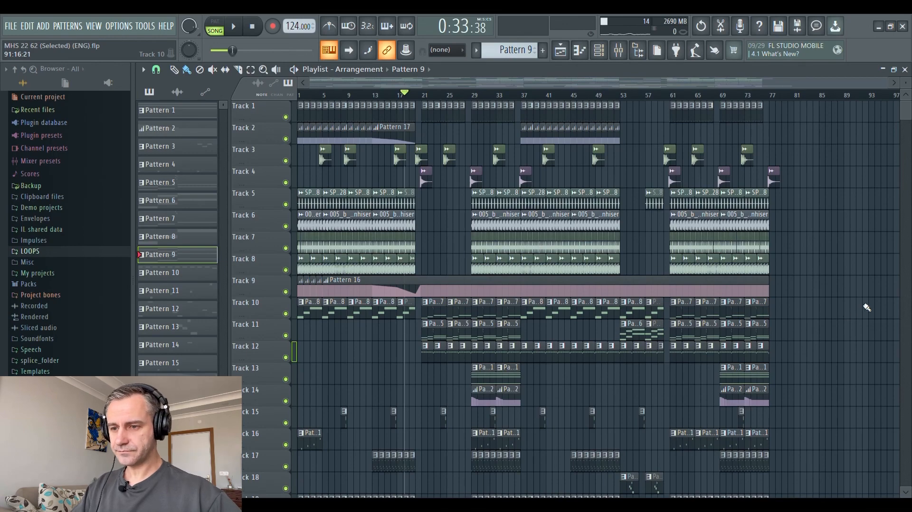
{"action": "scroll", "coordinate": [866, 306], "scroll_direction": "down", "scroll_amount": 5}
{"action": "scroll", "coordinate": [867, 307], "scroll_direction": "up", "scroll_amount": 5}
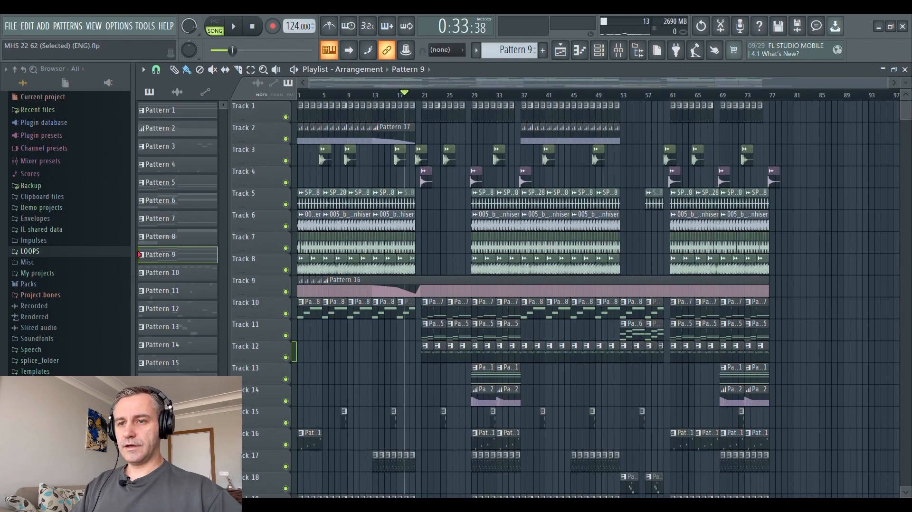
Step: Restore the playlist to its smaller size and return the song position to the beginning
{"action": "left_click", "coordinate": [893, 69]}
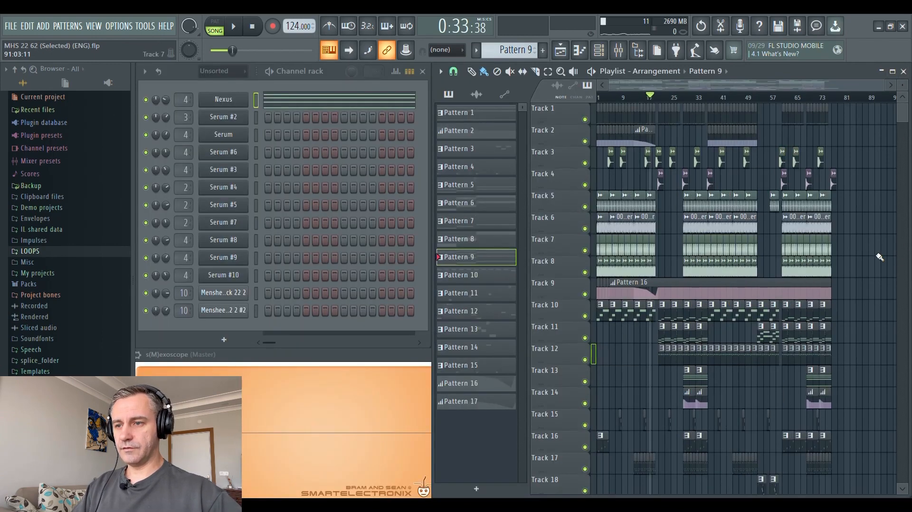
{"action": "scroll", "coordinate": [563, 320], "scroll_direction": "up", "scroll_amount": 4}
{"action": "left_click", "coordinate": [260, 34]}
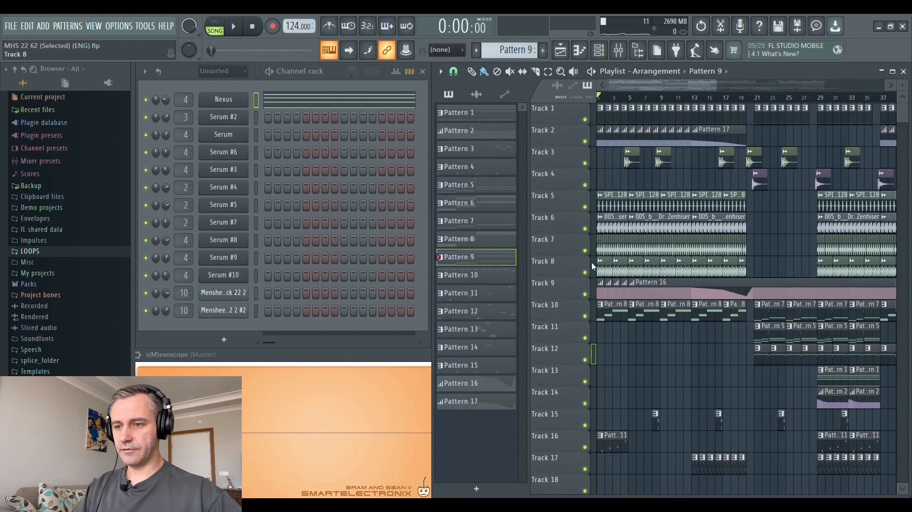
{"action": "scroll", "coordinate": [623, 361], "scroll_direction": "down", "scroll_amount": 4}
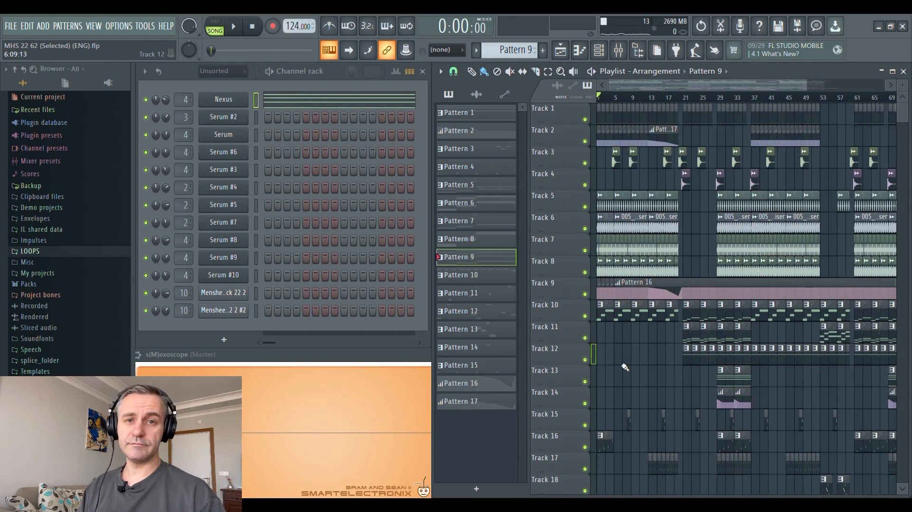